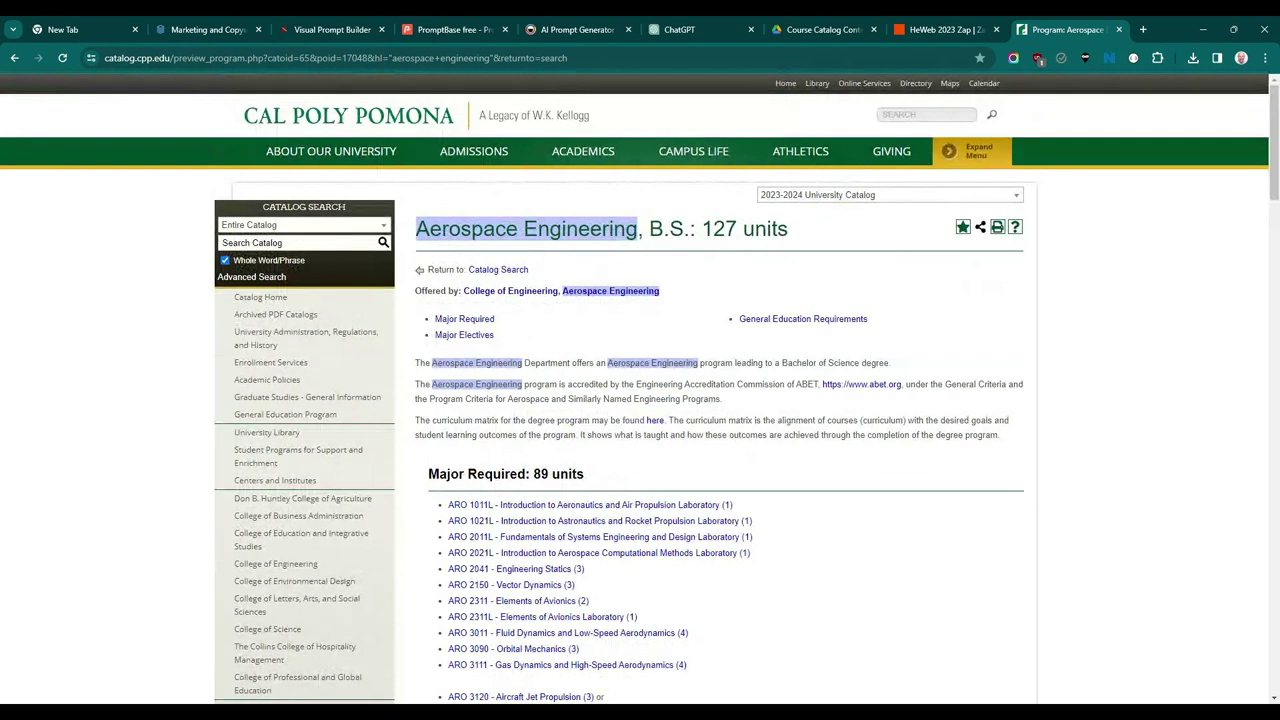
Step: Review the Aerospace Engineering, B.S. catalog page, covering its required courses, major electives and general education requirements
scroll(576, 380, down, 5)
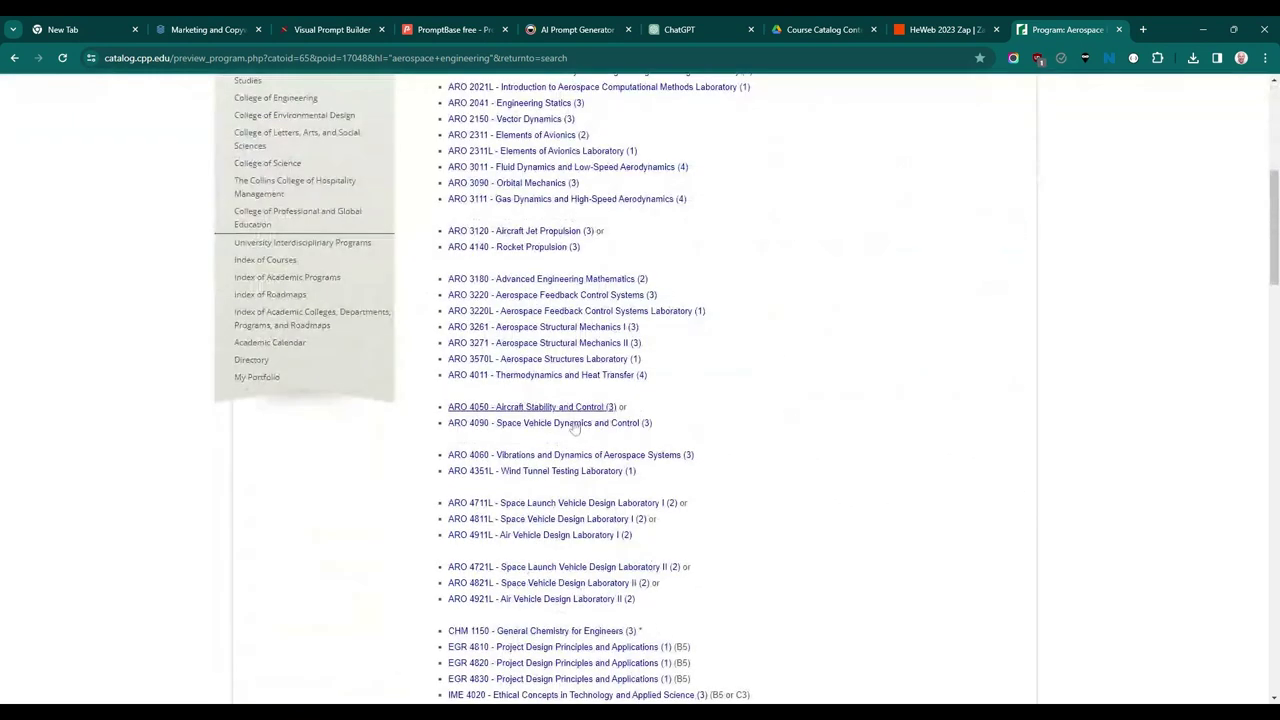
scroll(575, 428, up, 3)
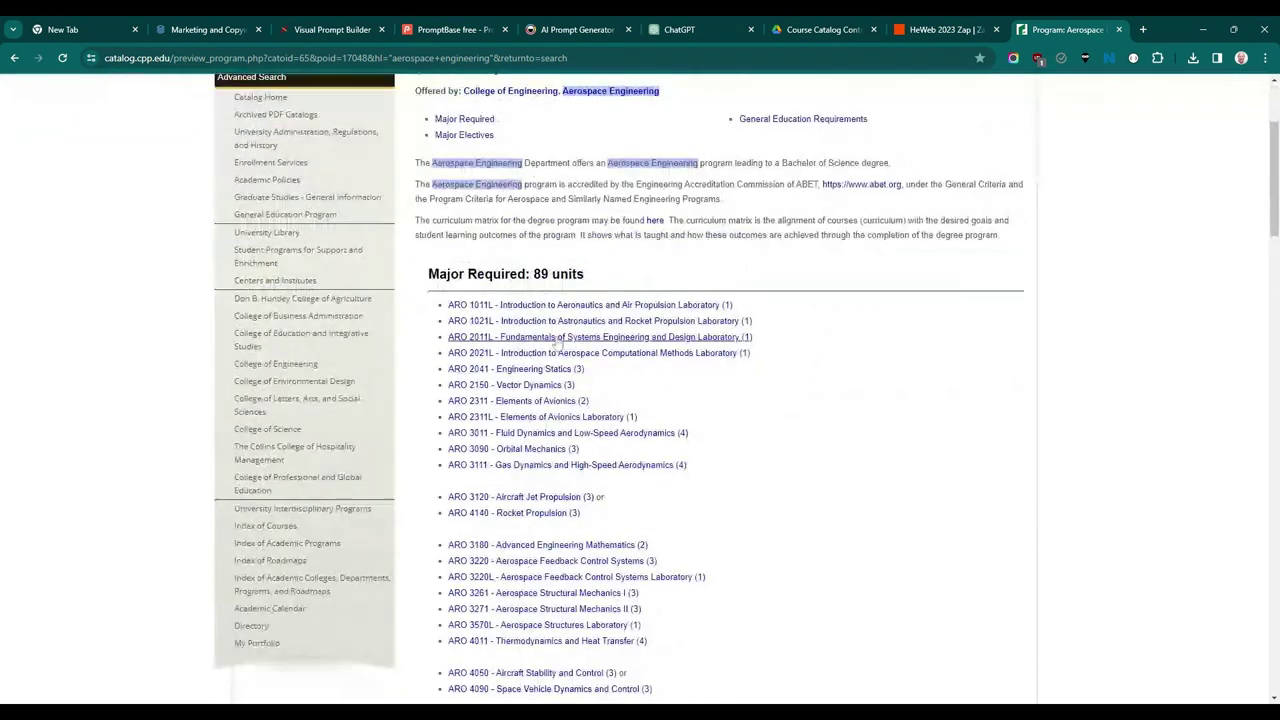
scroll(645, 503, down, 6)
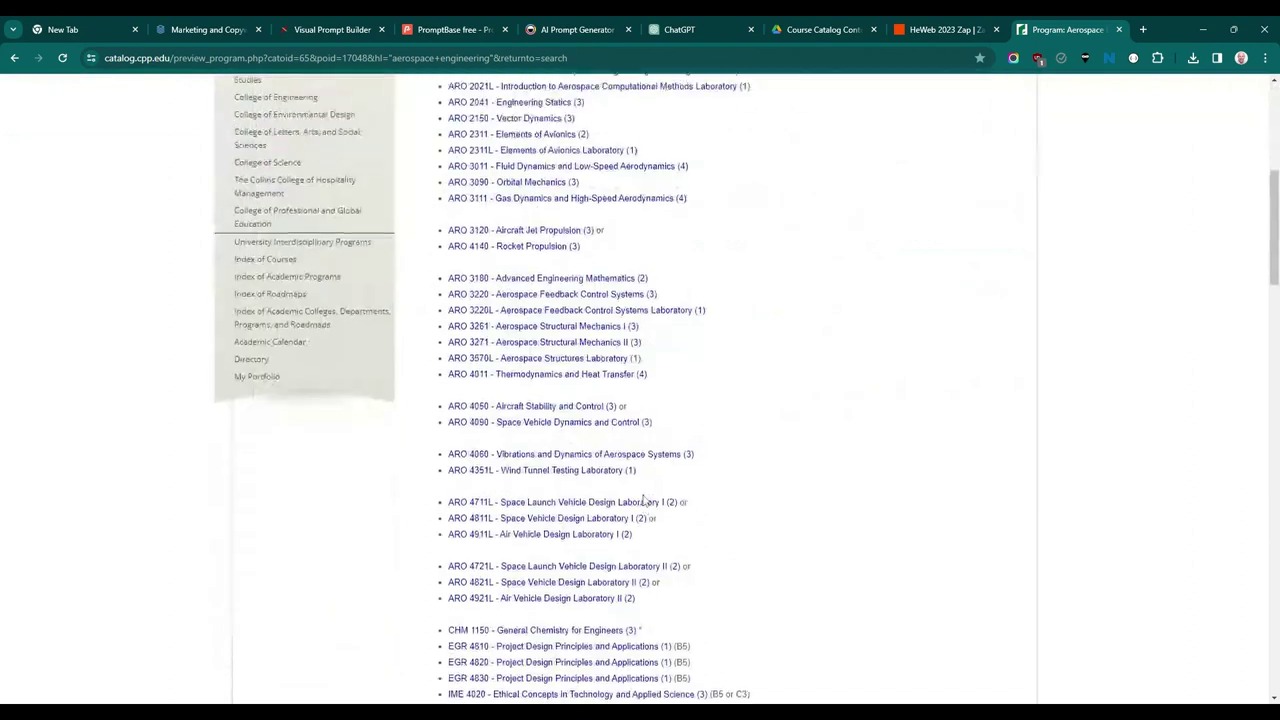
scroll(642, 497, down, 3)
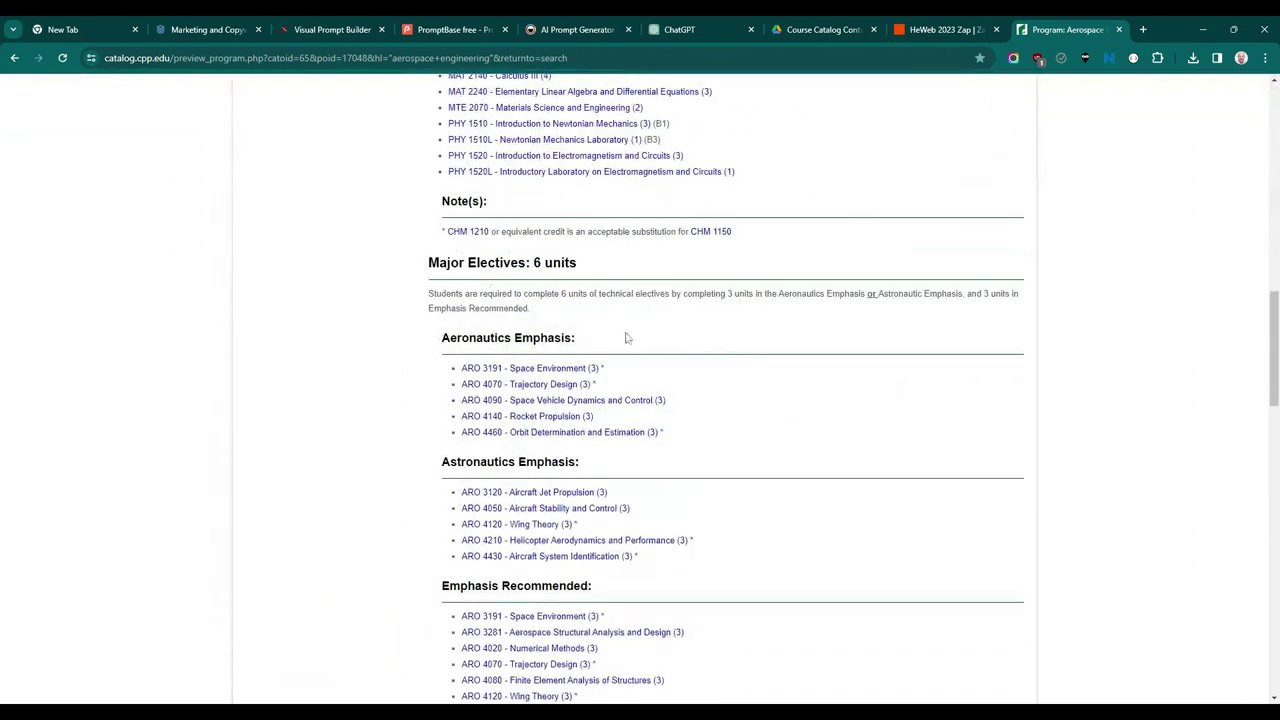
scroll(640, 325, down, 6)
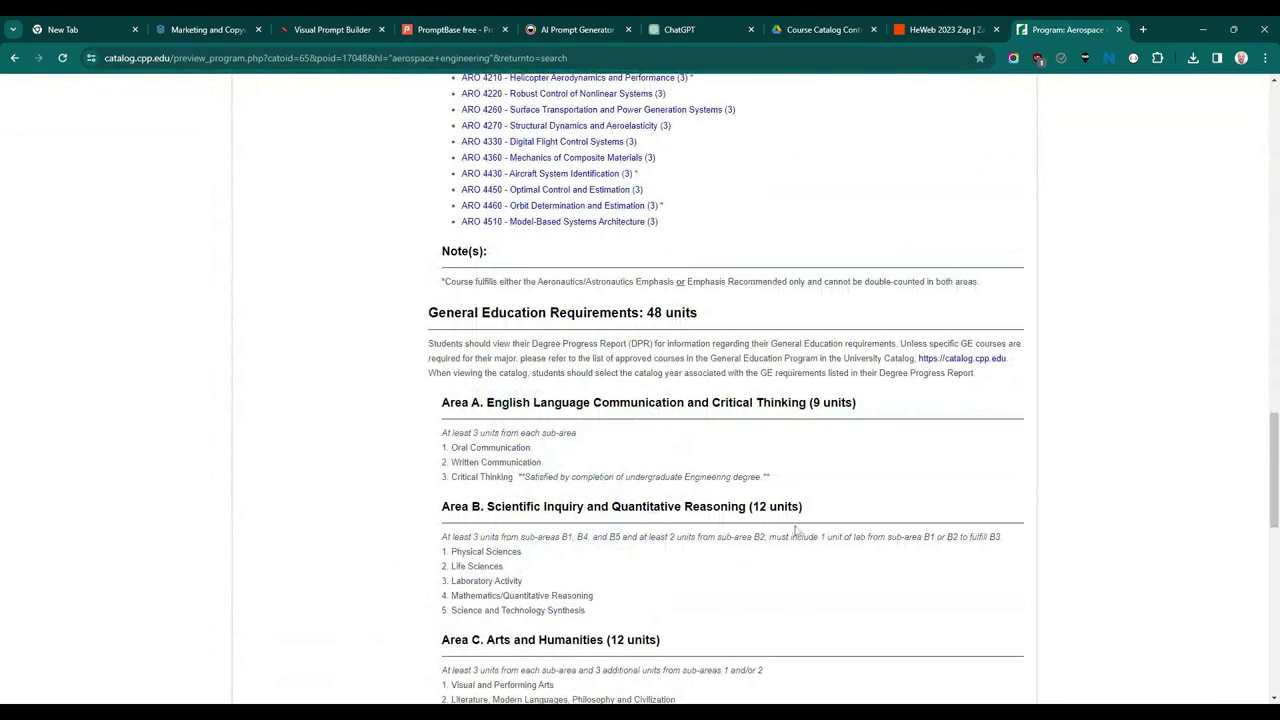
scroll(1065, 517, down, 1)
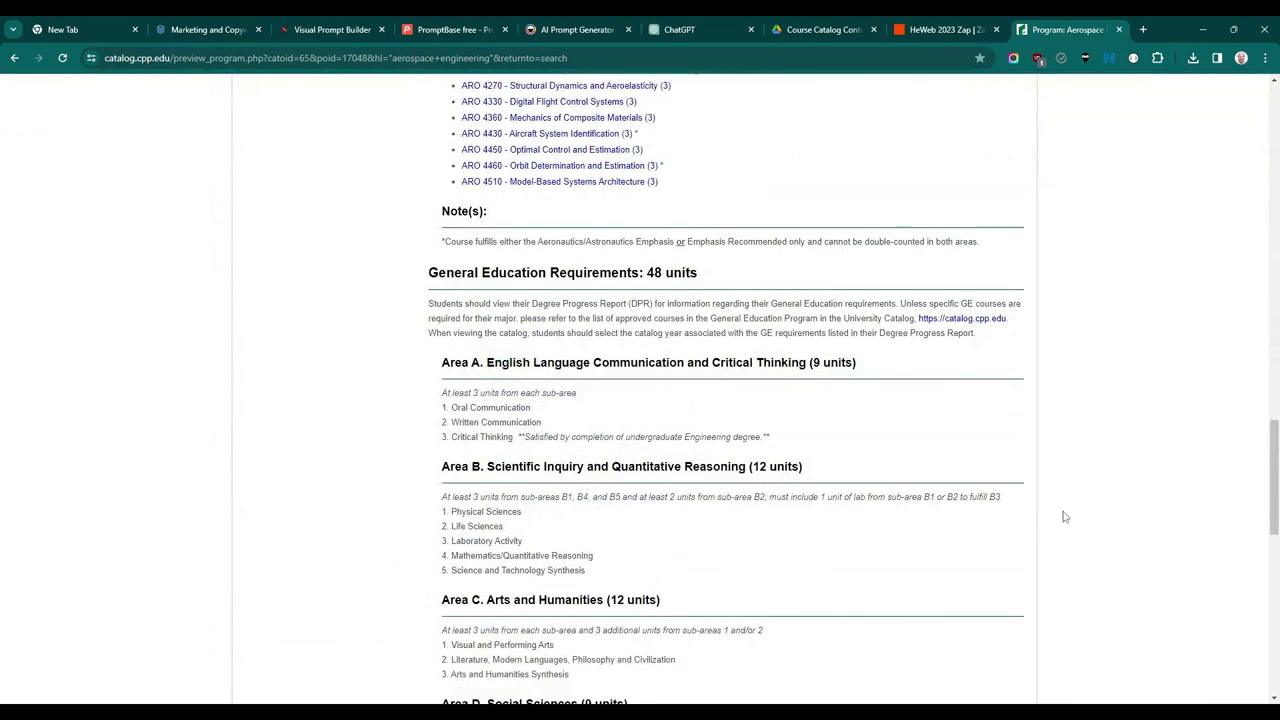
scroll(1065, 517, down, 2)
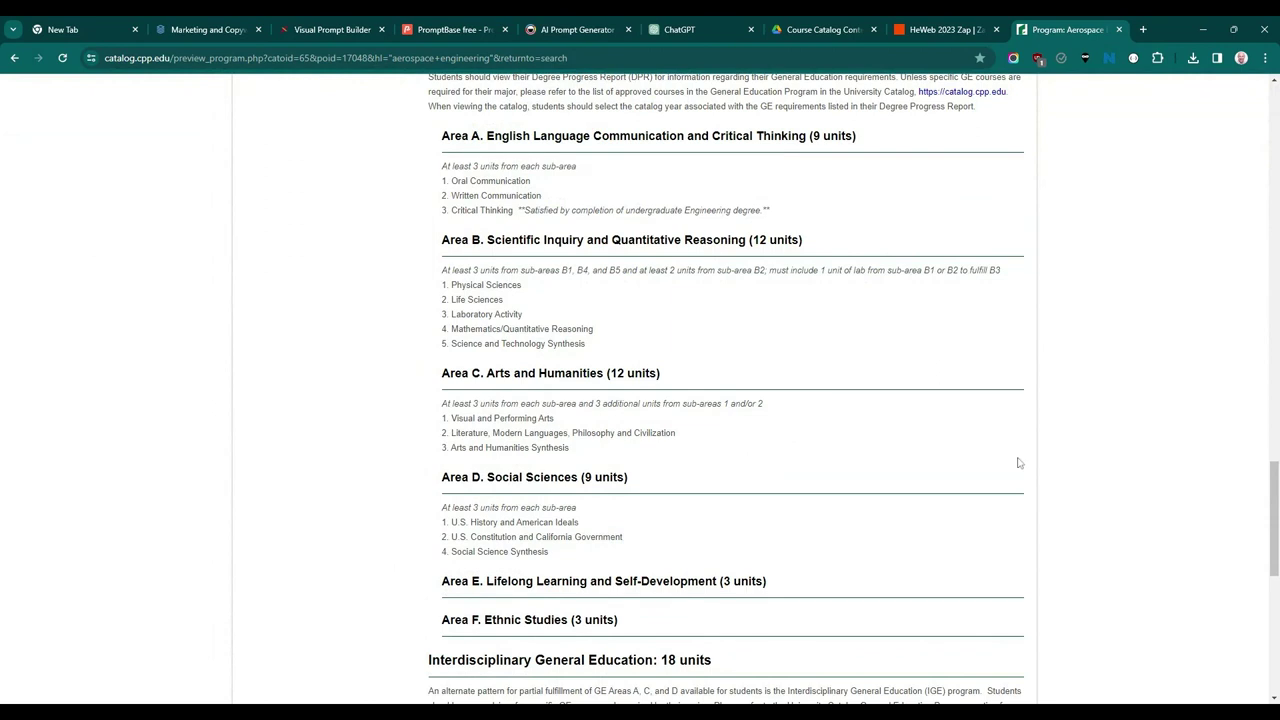
scroll(823, 463, up, 4)
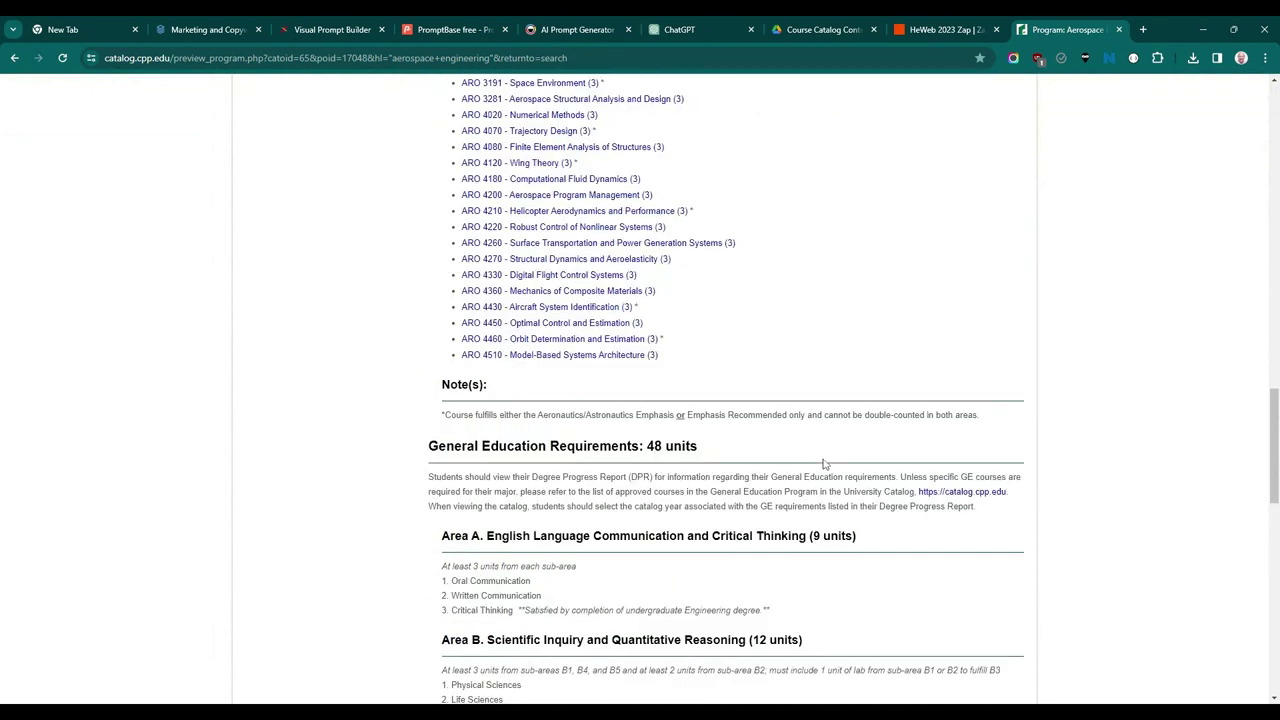
scroll(823, 463, up, 15)
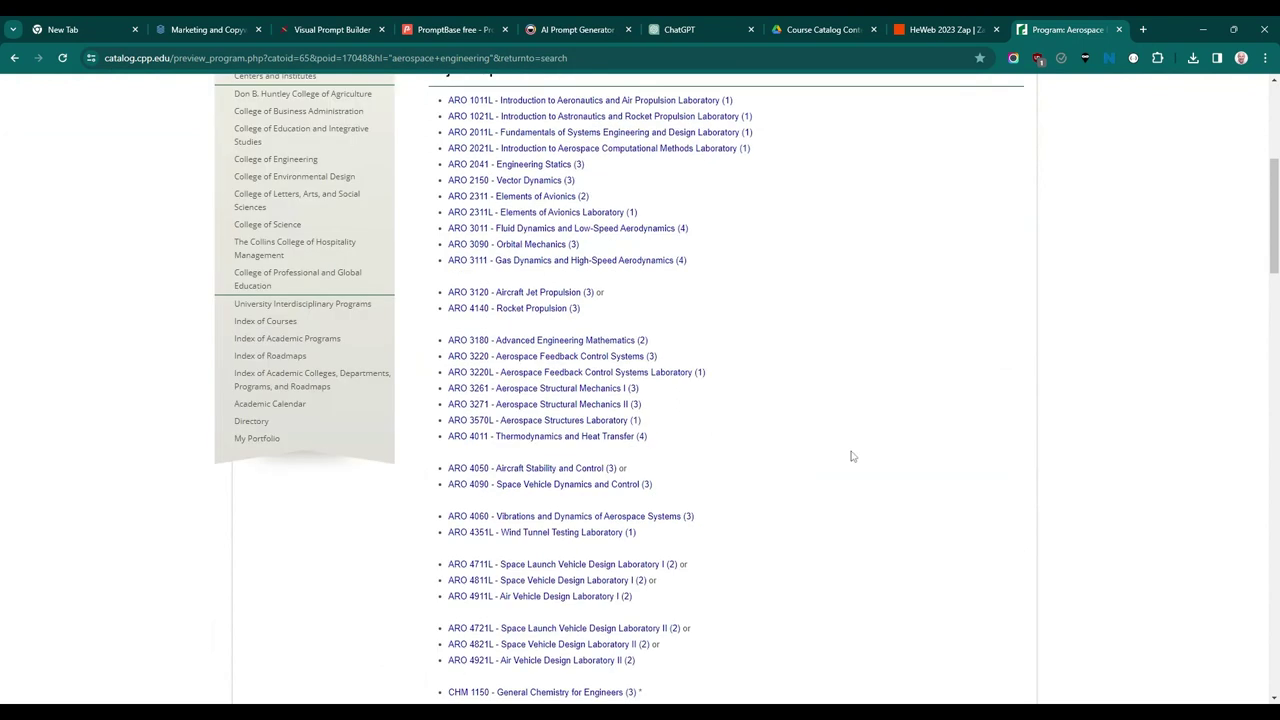
scroll(851, 456, up, 5)
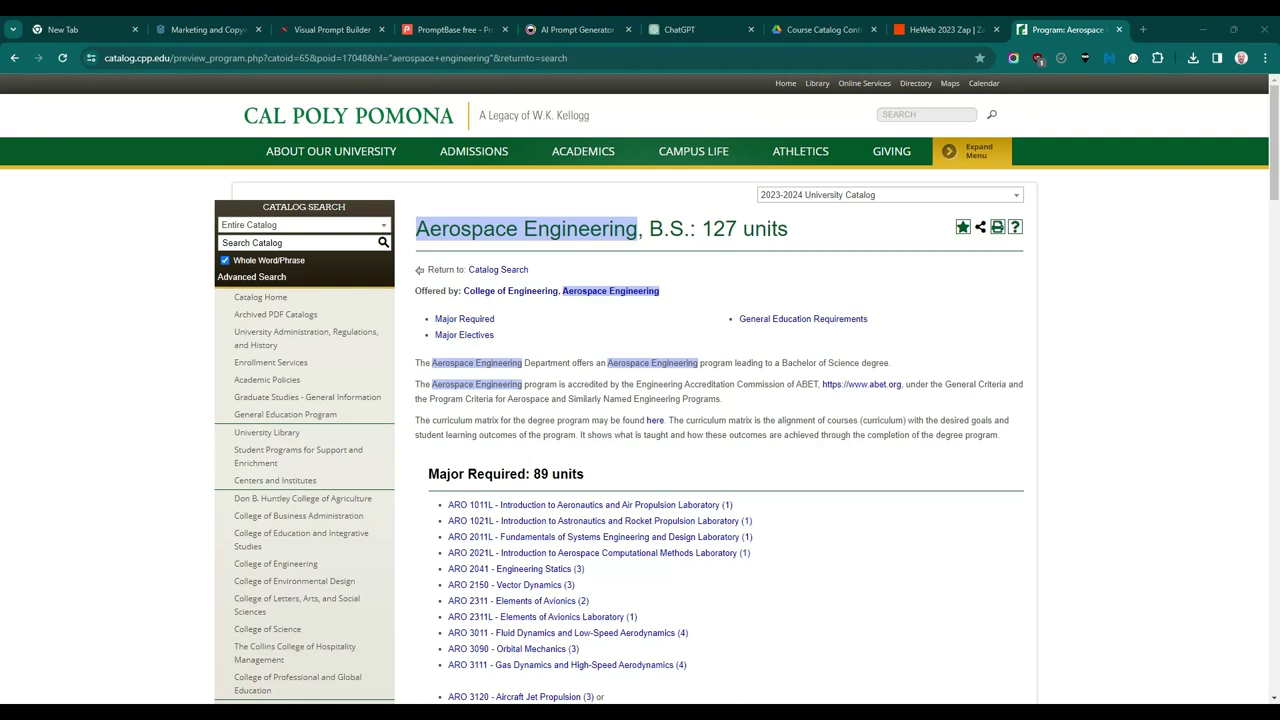
Step: Switch to ChatGPT and examine which models are offered for the new chat
click(685, 33)
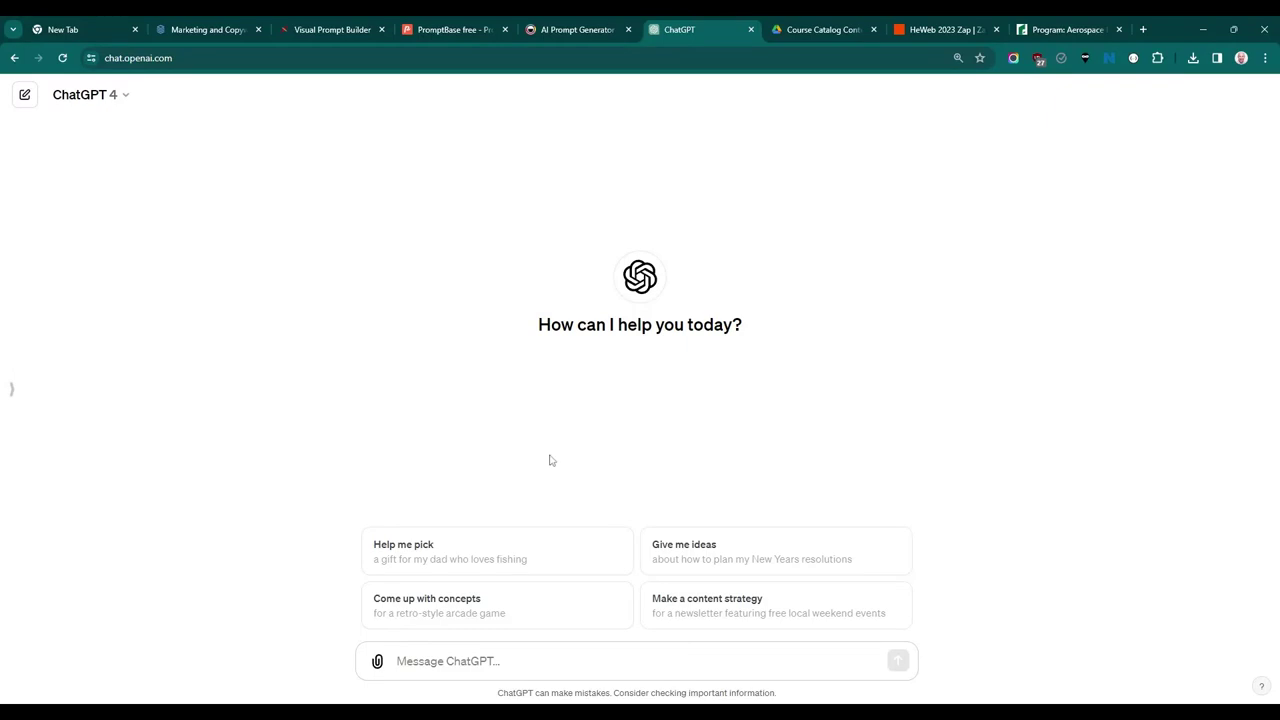
click(127, 97)
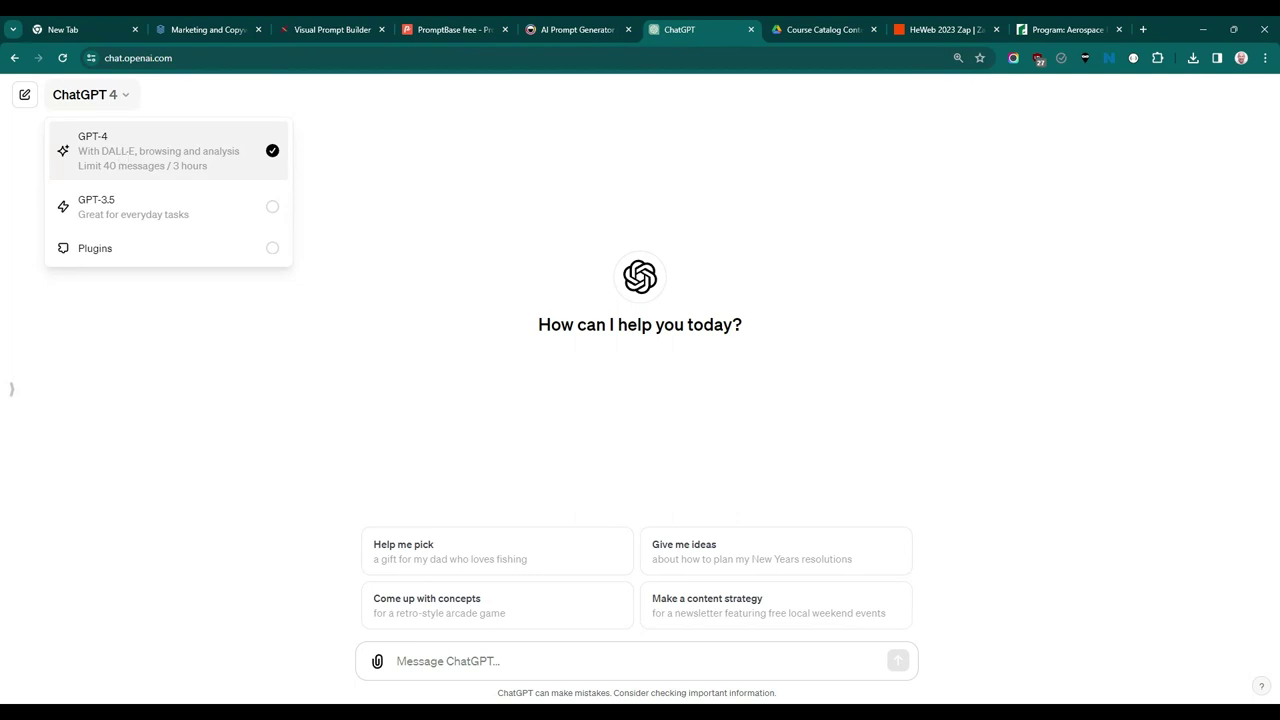
click(935, 224)
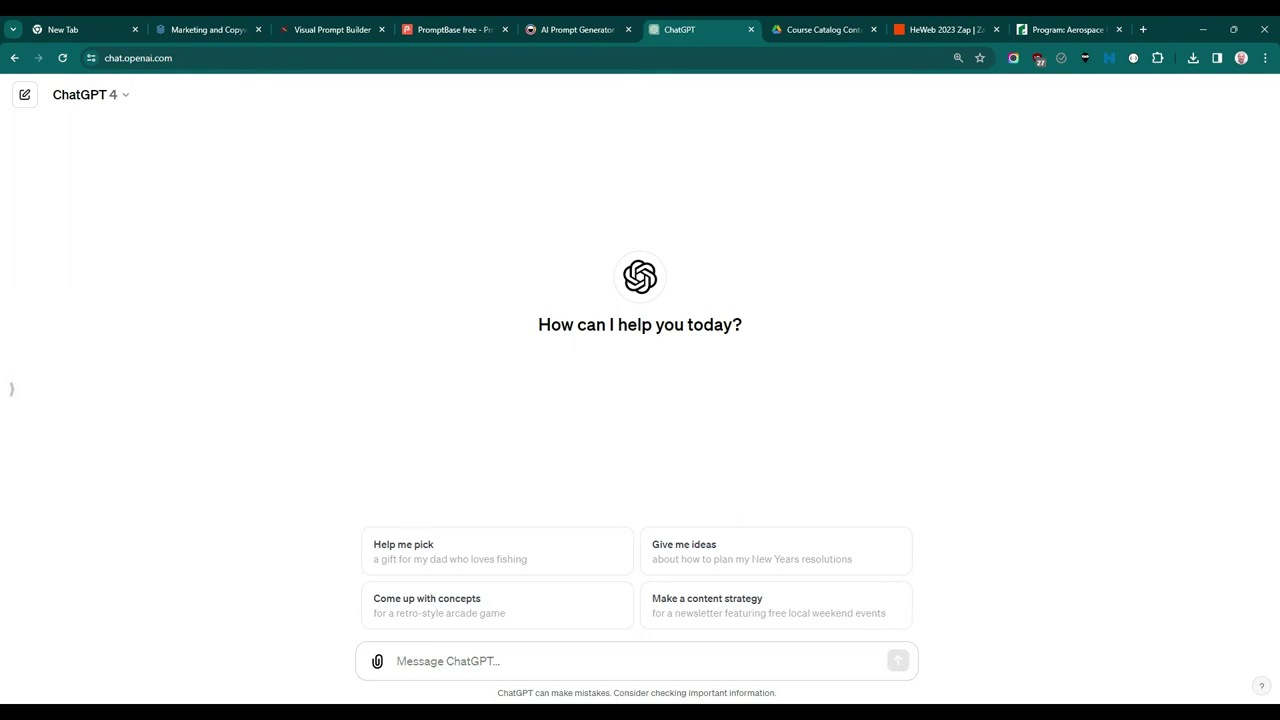
click(128, 95)
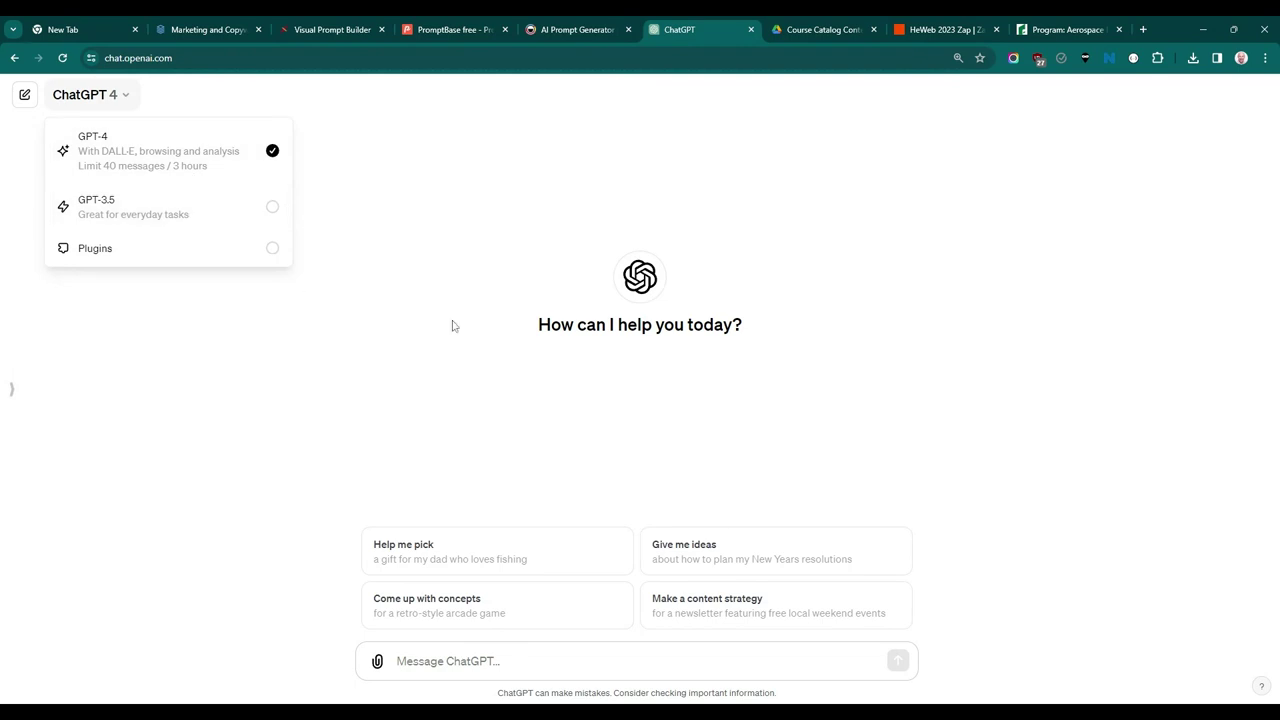
click(488, 366)
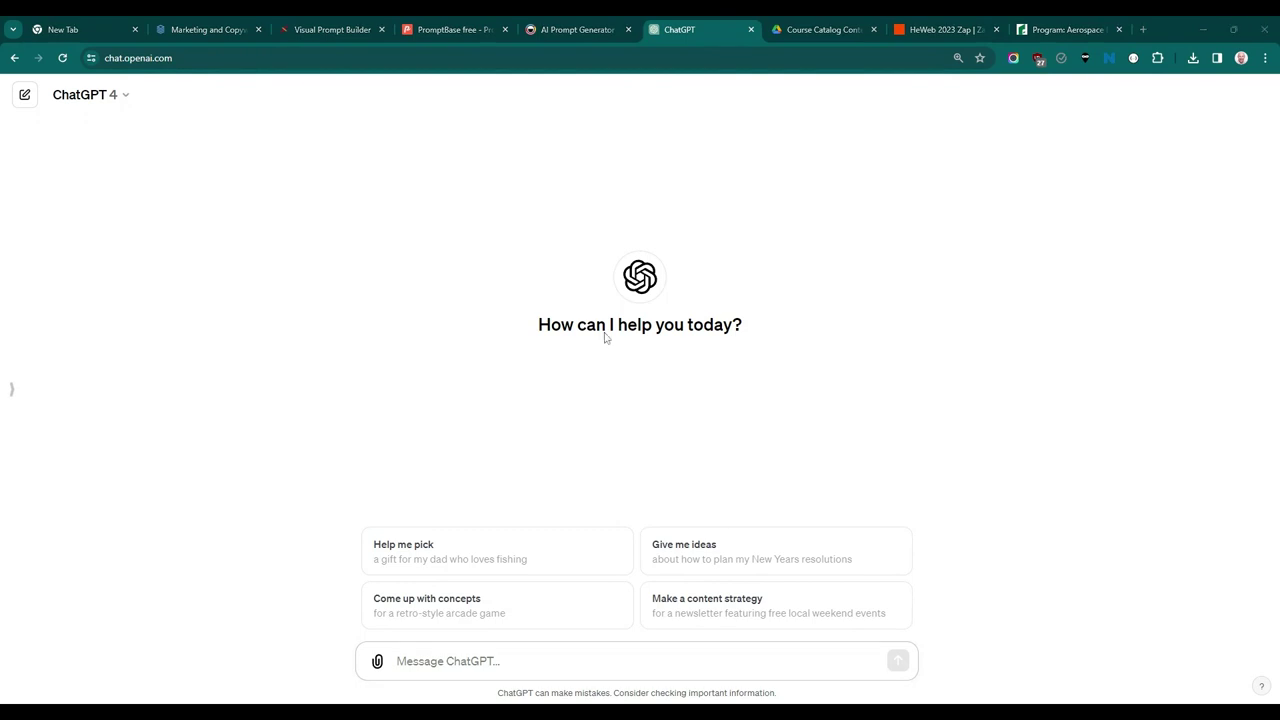
Step: Write a prompt setting a university copywriter role, readers aged 15 to 19, SEO-optimized content, career opportunities and real-world examples, with spelling and punctuation corrected
key(alt+Tab)
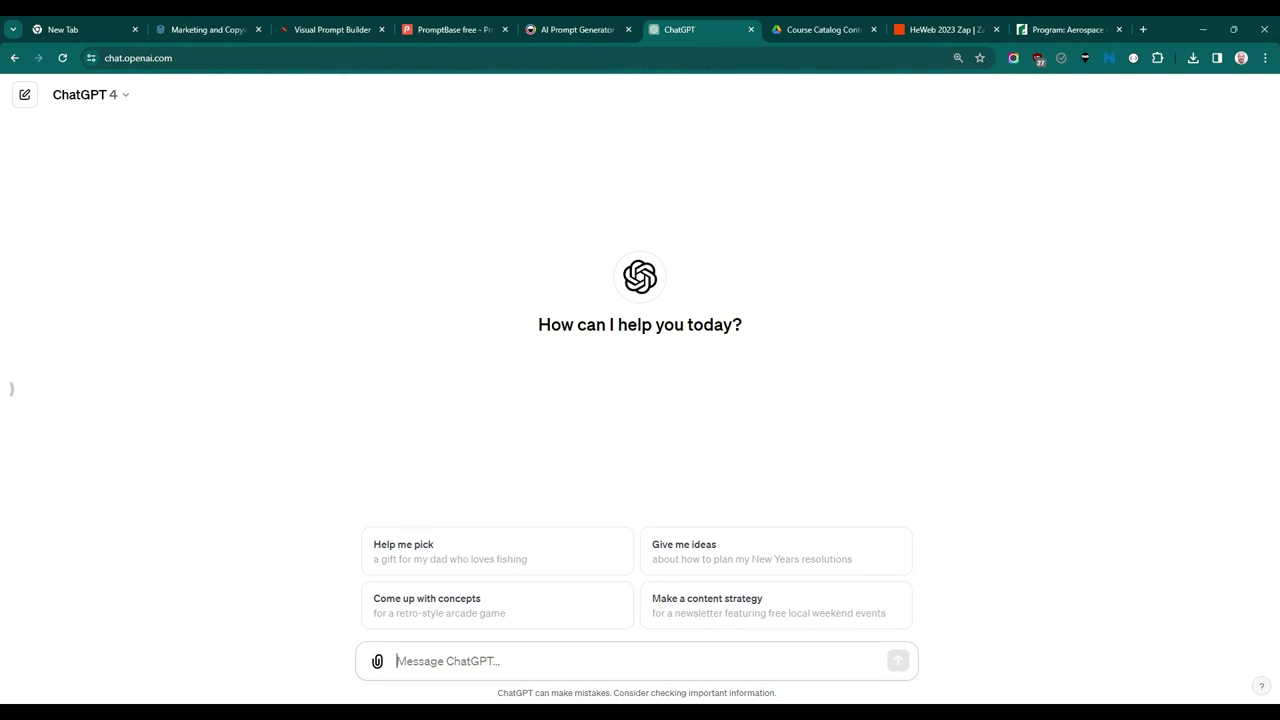
text(You work as a skilled copywriter for a University marketing and recruitment team. You are writing engaging content for potential students of the university, typically read by students aged between 15 and 19 years of age. When you write you want the content to encourage a student to express interest in the degree you are promoting. The content should be SEO optimized. Where possible highlight potential career oportunities in the field and introduce real world examples of some of the areas that a student might study.)
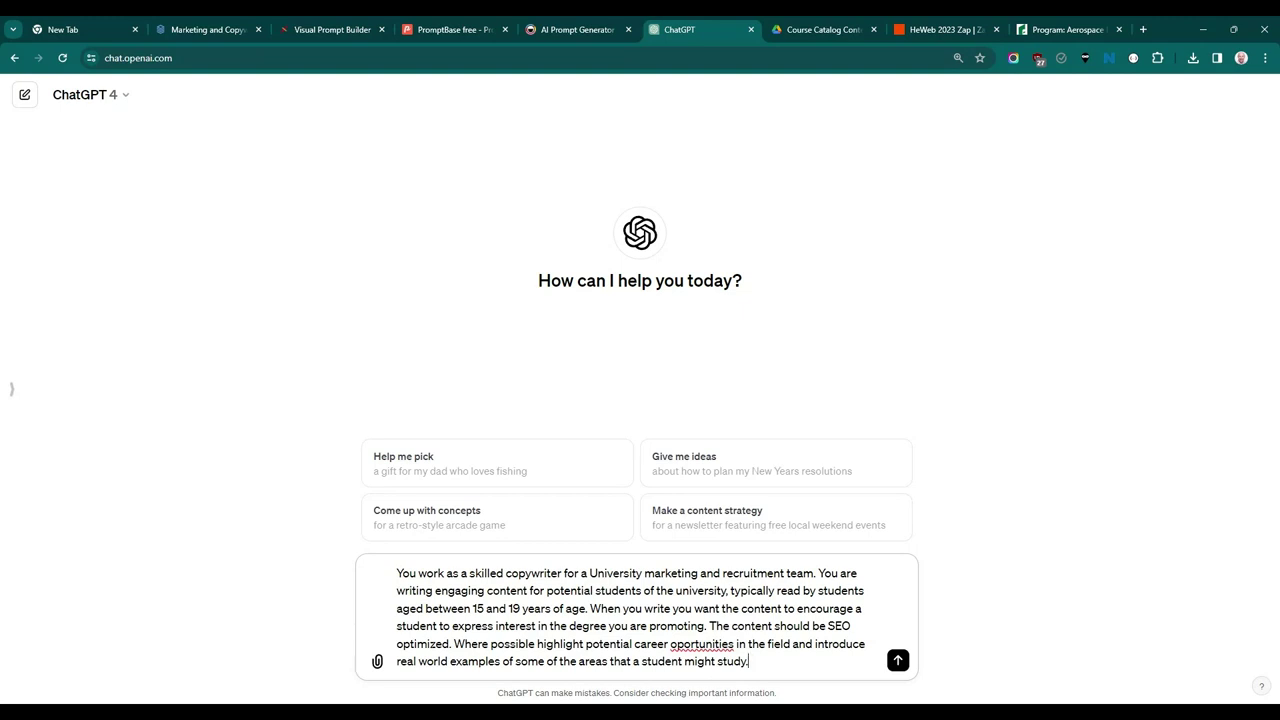
click(840, 516)
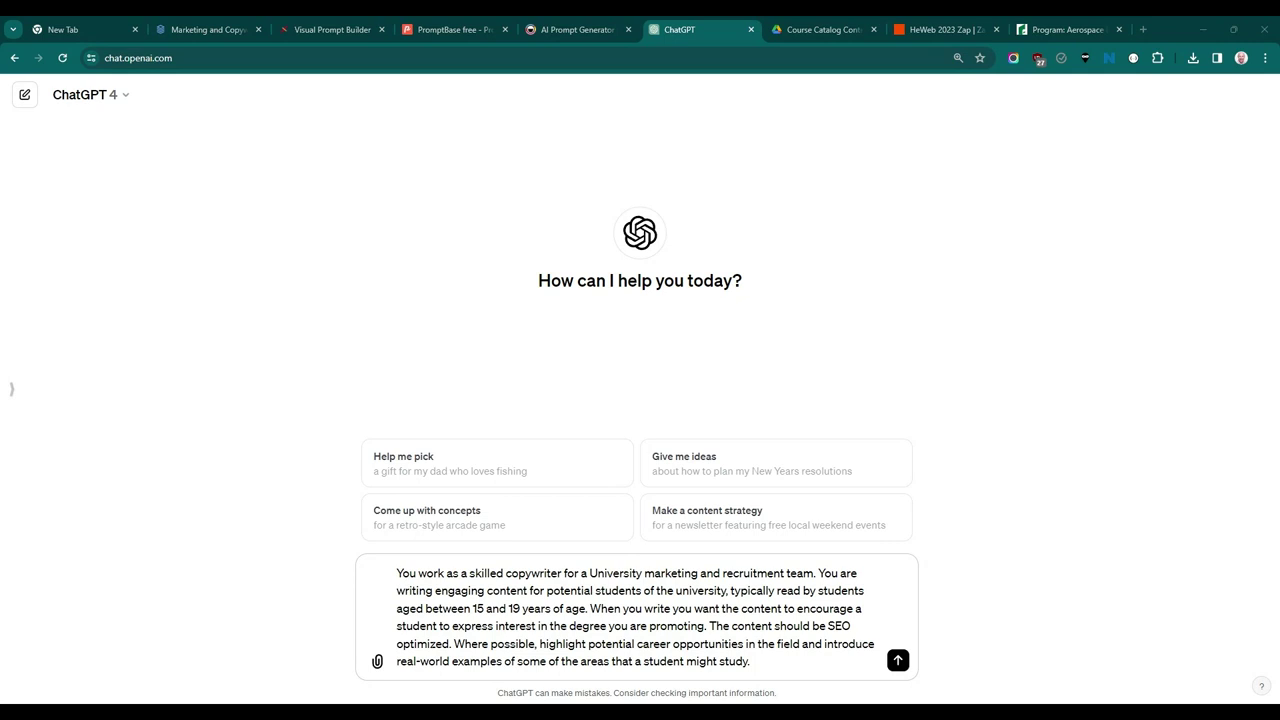
click(752, 661)
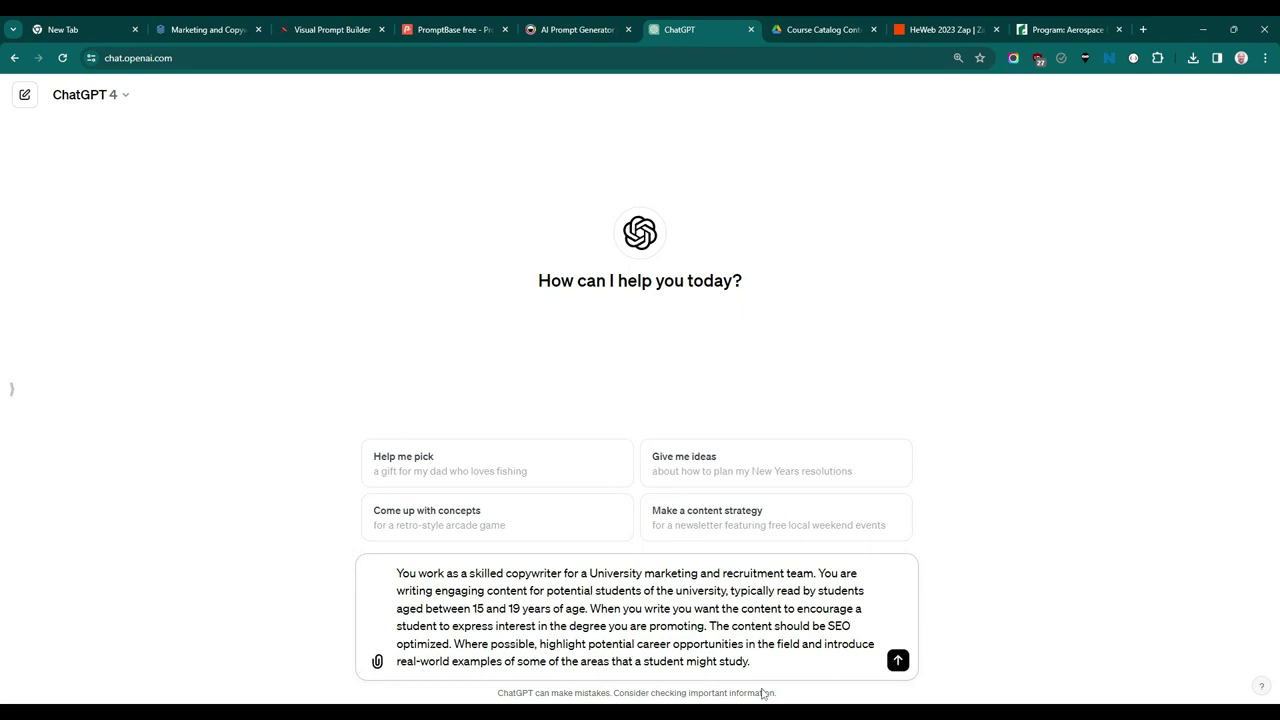
Step: Add a separate paragraph, "You are provided with the following content from an academic degree called "Aerospace Engineering".", followed by a blank line
key(shift+Return)
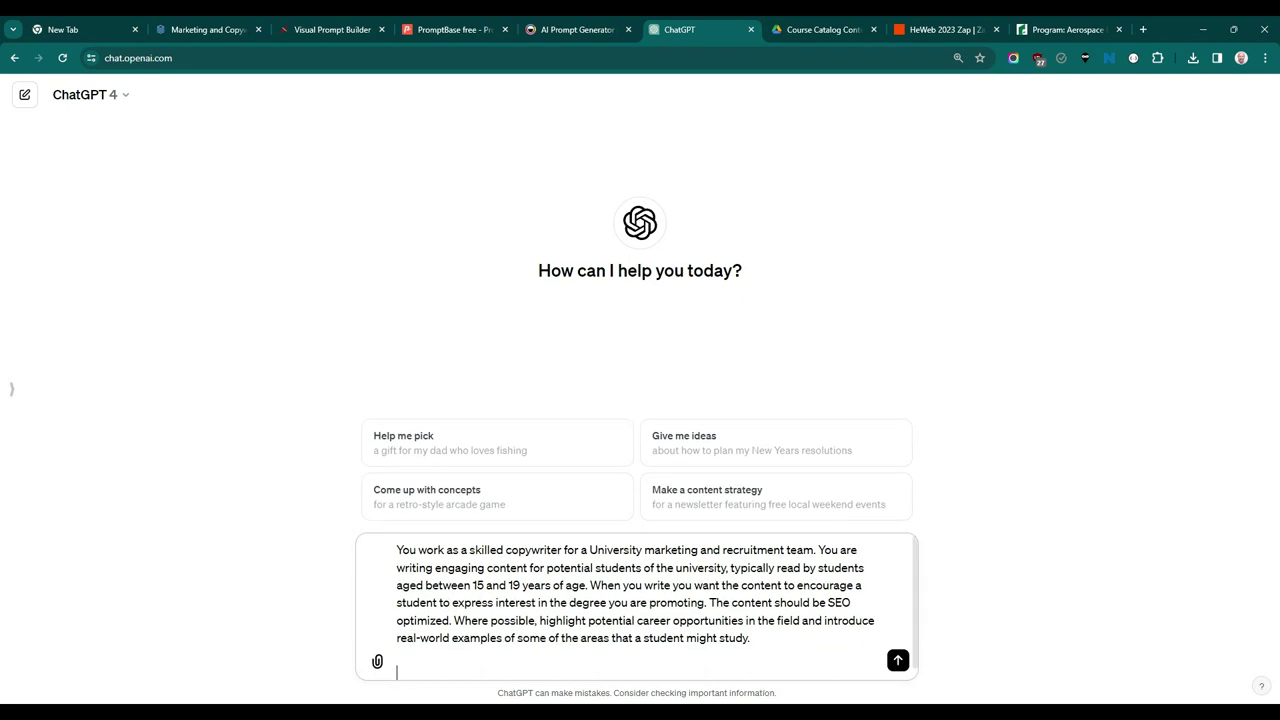
text(You are provided with the following content from an academic on a degree called "Aerospace Engineering".)
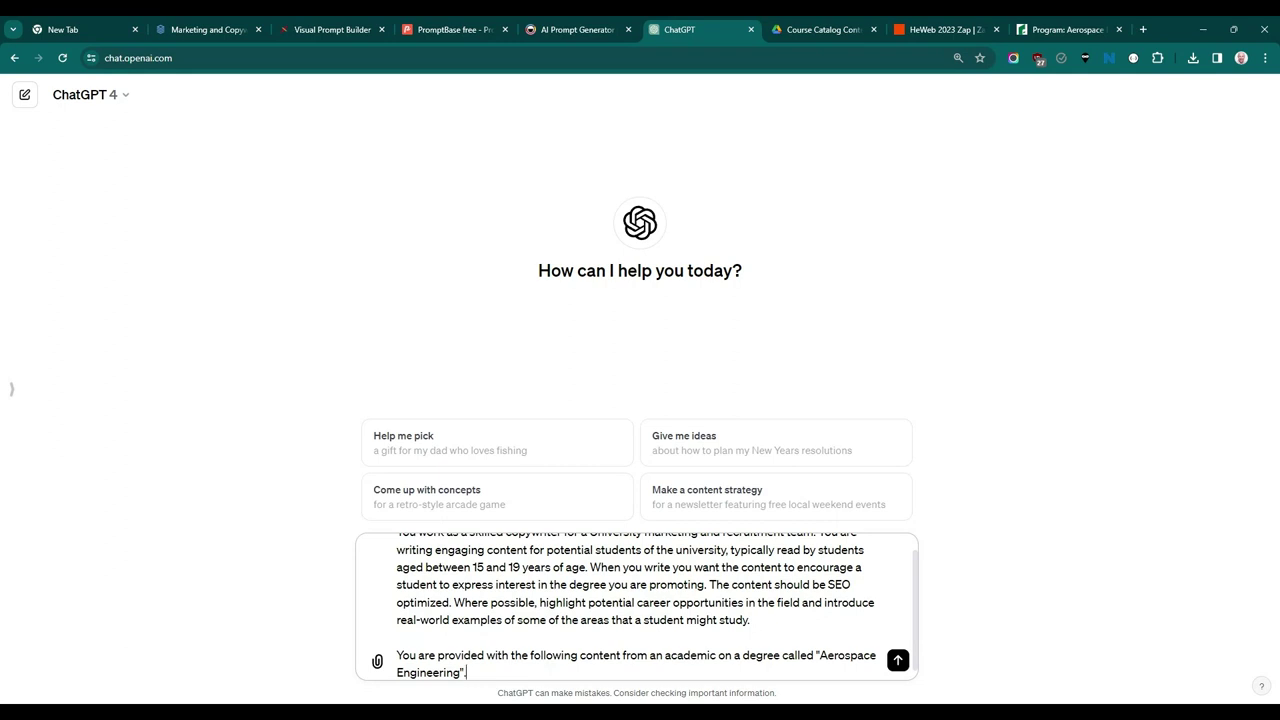
drag(717, 655, 742, 655)
key(BackSpace)
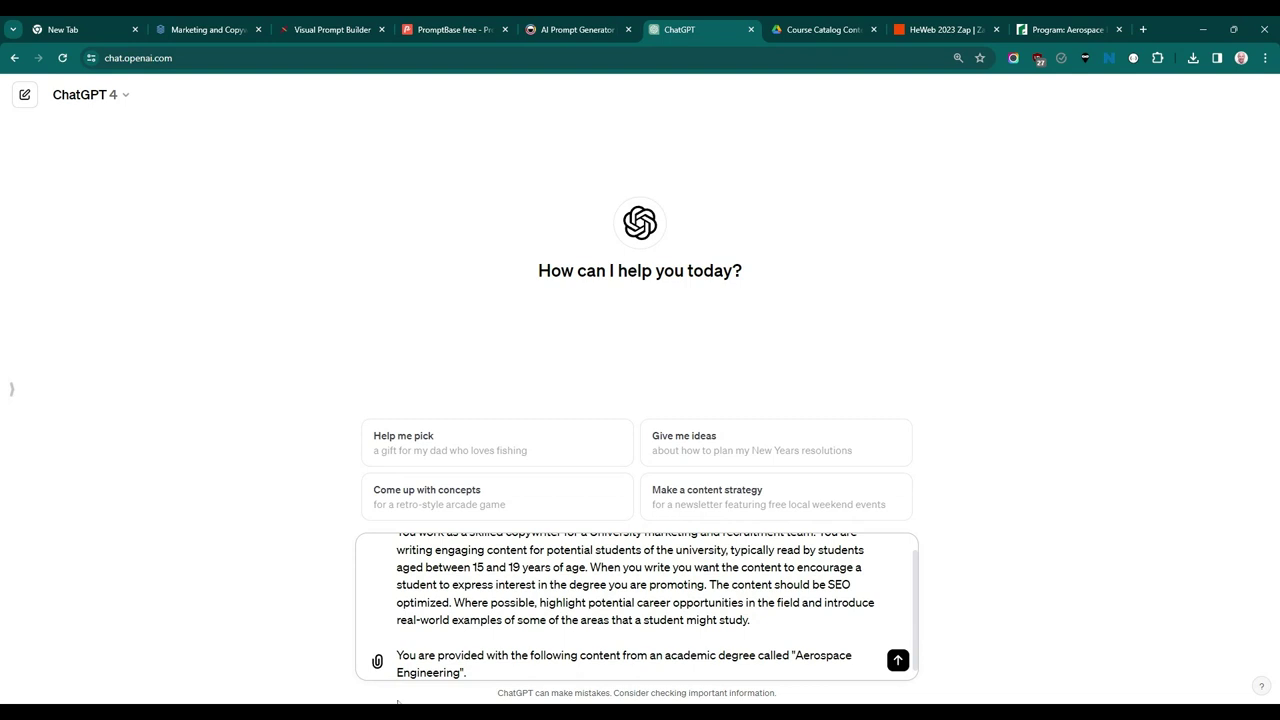
key(shift+Return)
key(shift+Return)
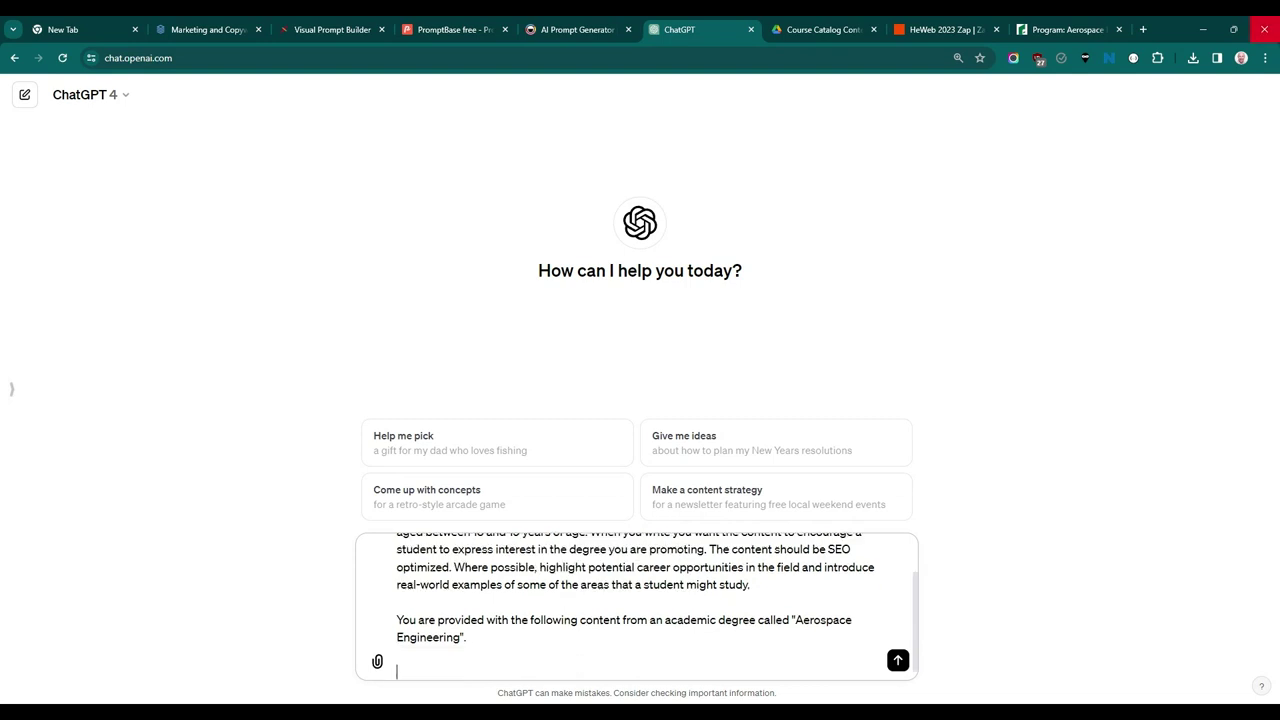
Step: Copy the catalog page's program content, from the department description through Summer Sponsored Experience, into the end of the ChatGPT prompt
click(1055, 31)
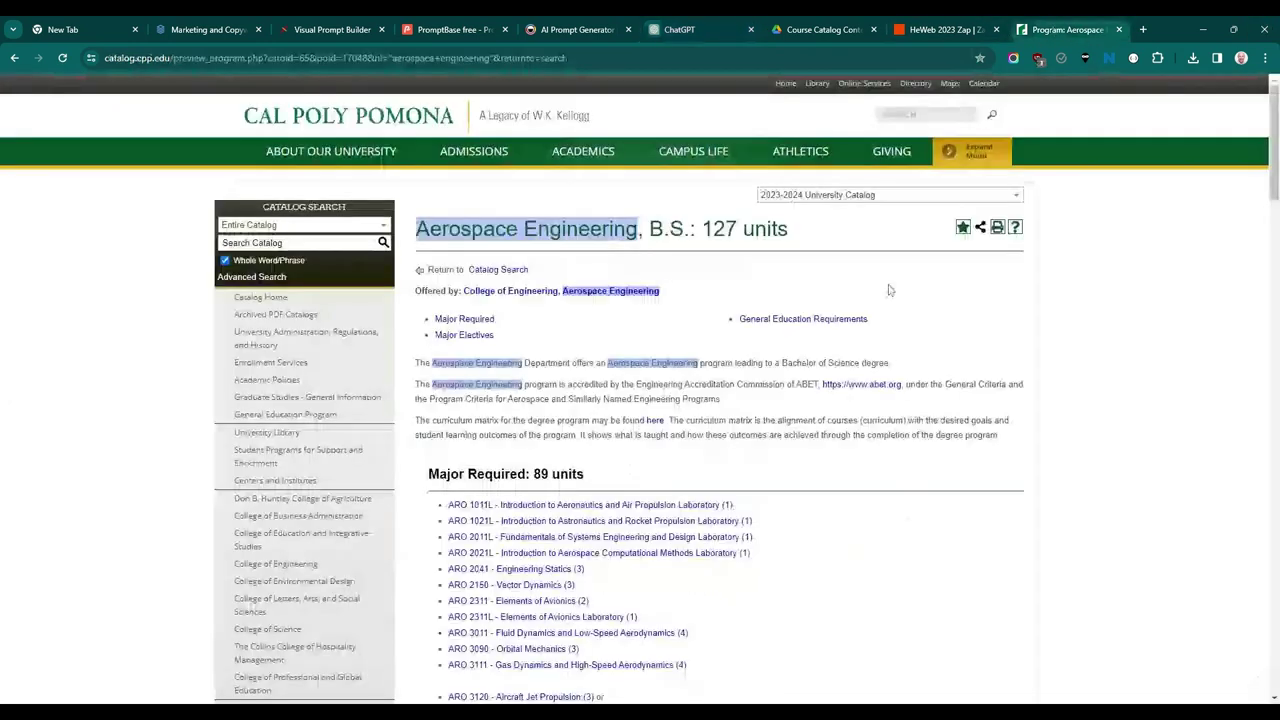
drag(415, 222, 496, 412)
click(497, 389)
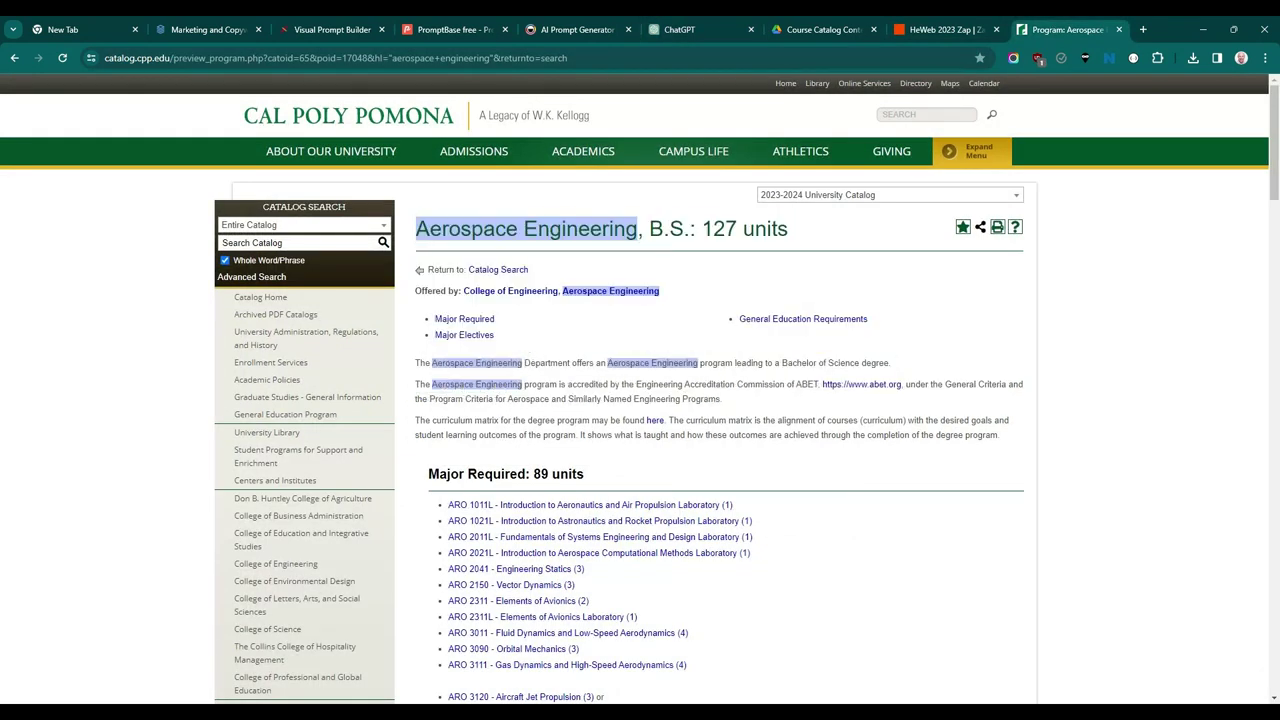
drag(416, 362, 797, 393)
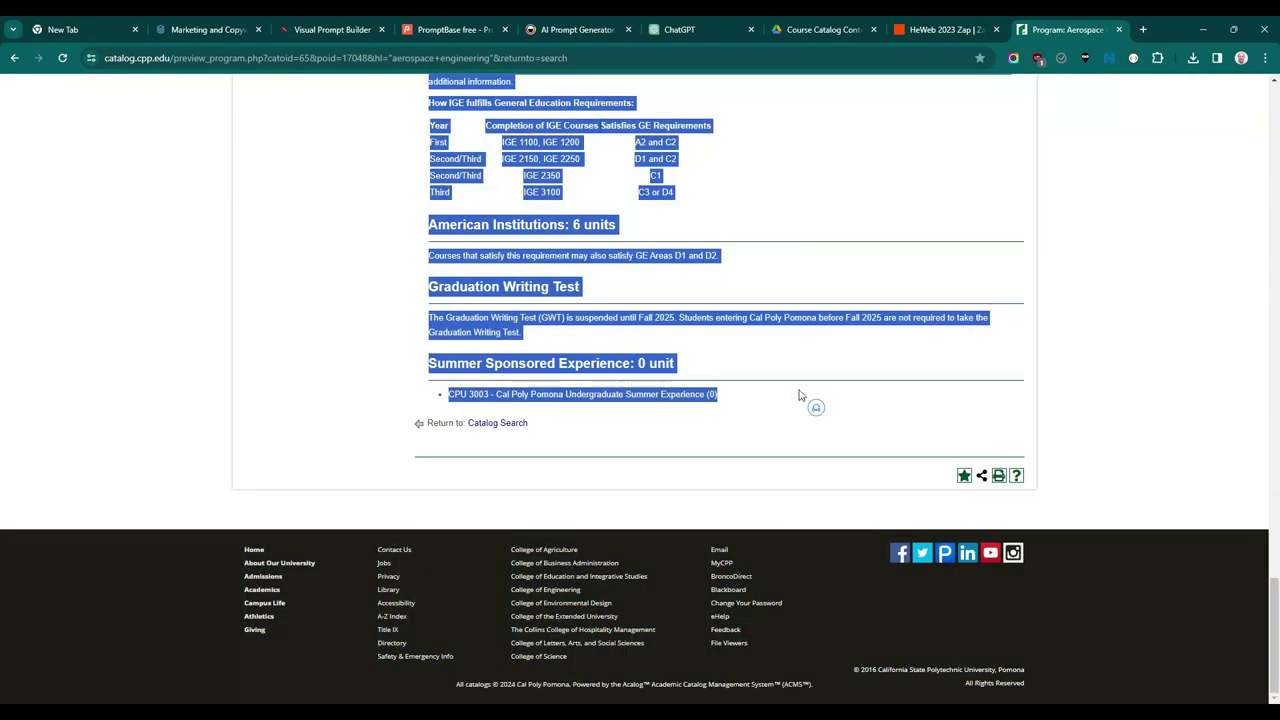
scroll(789, 300, up, 15)
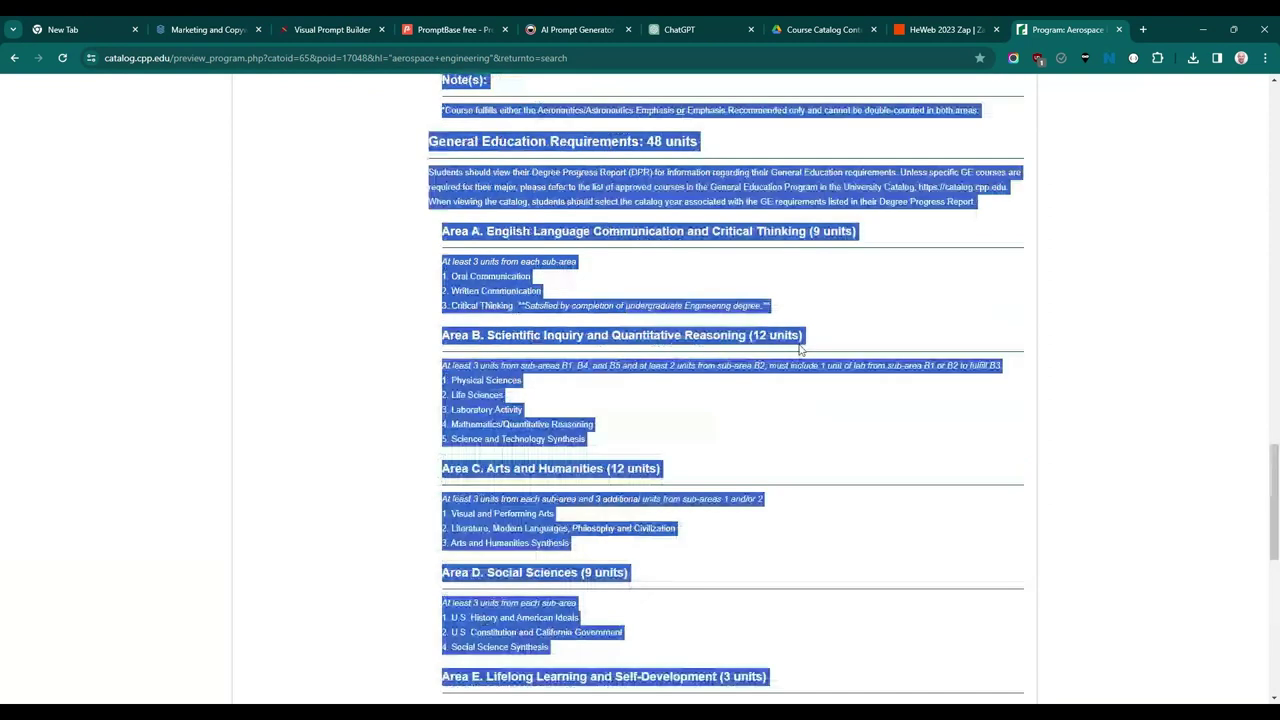
scroll(850, 317, up, 12)
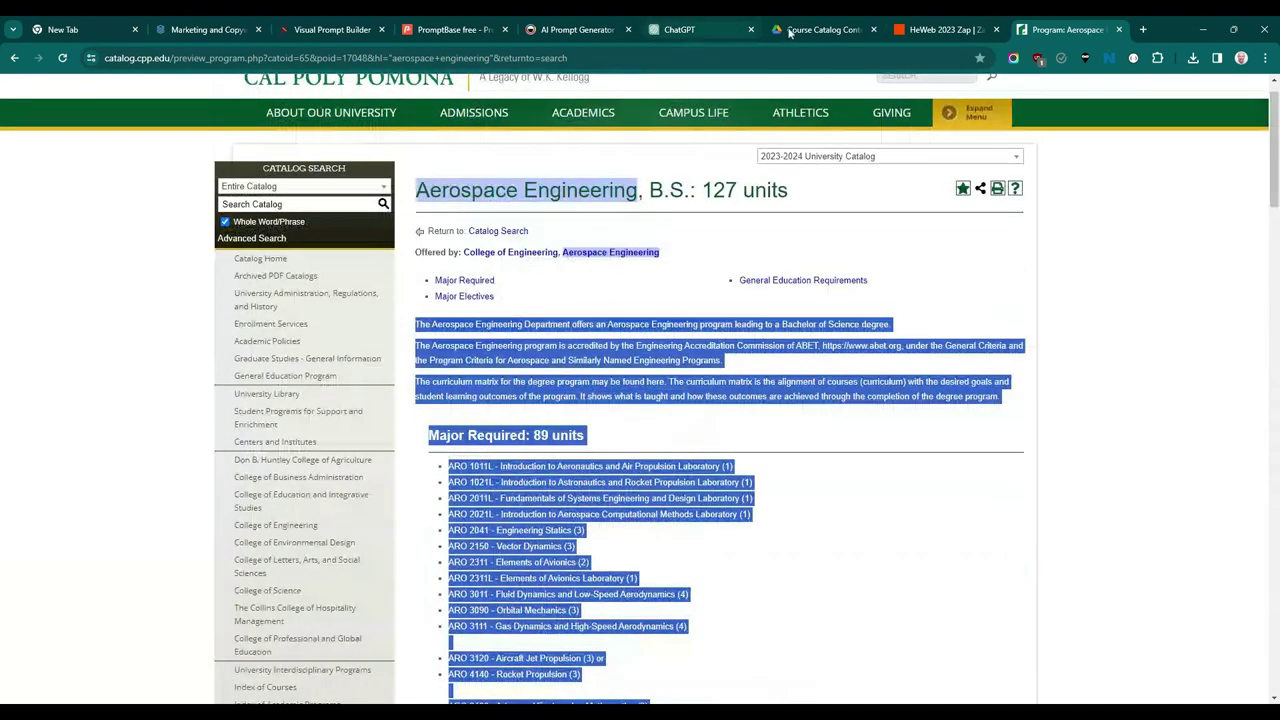
click(680, 29)
key(ctrl+v)
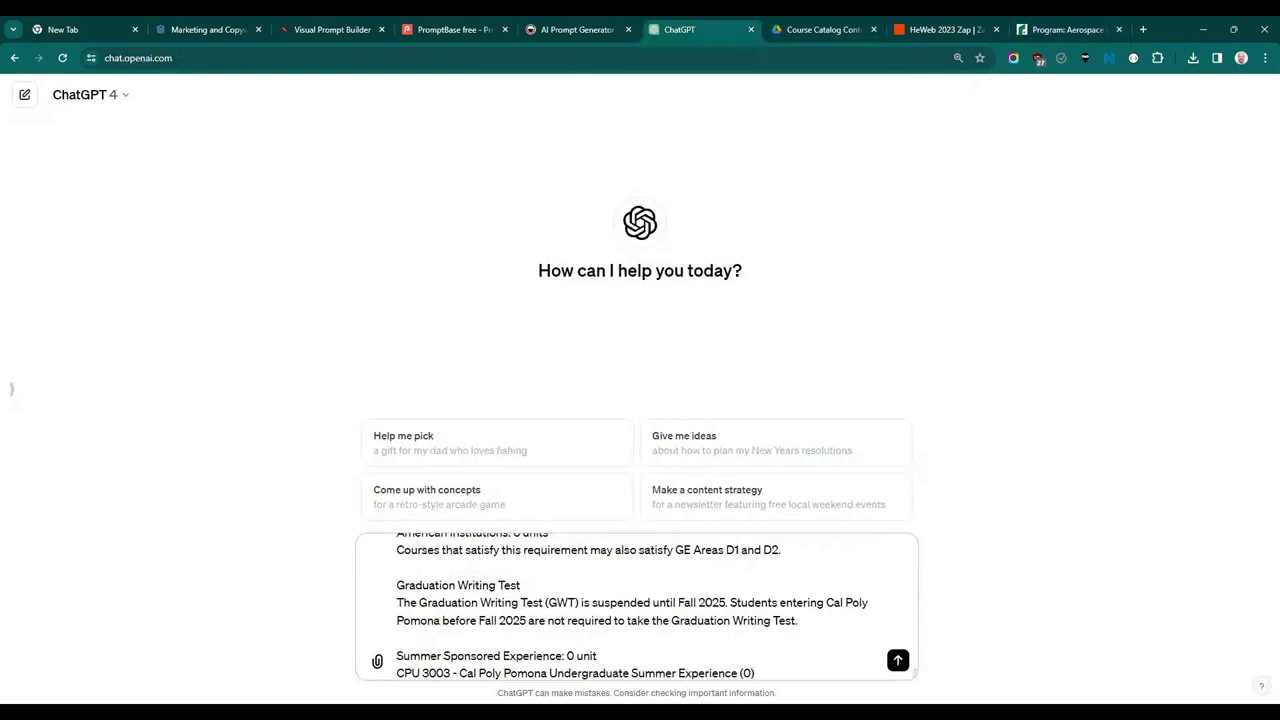
Step: Submit the prompt with the degree content and stop the reply while it is being generated
key(Return)
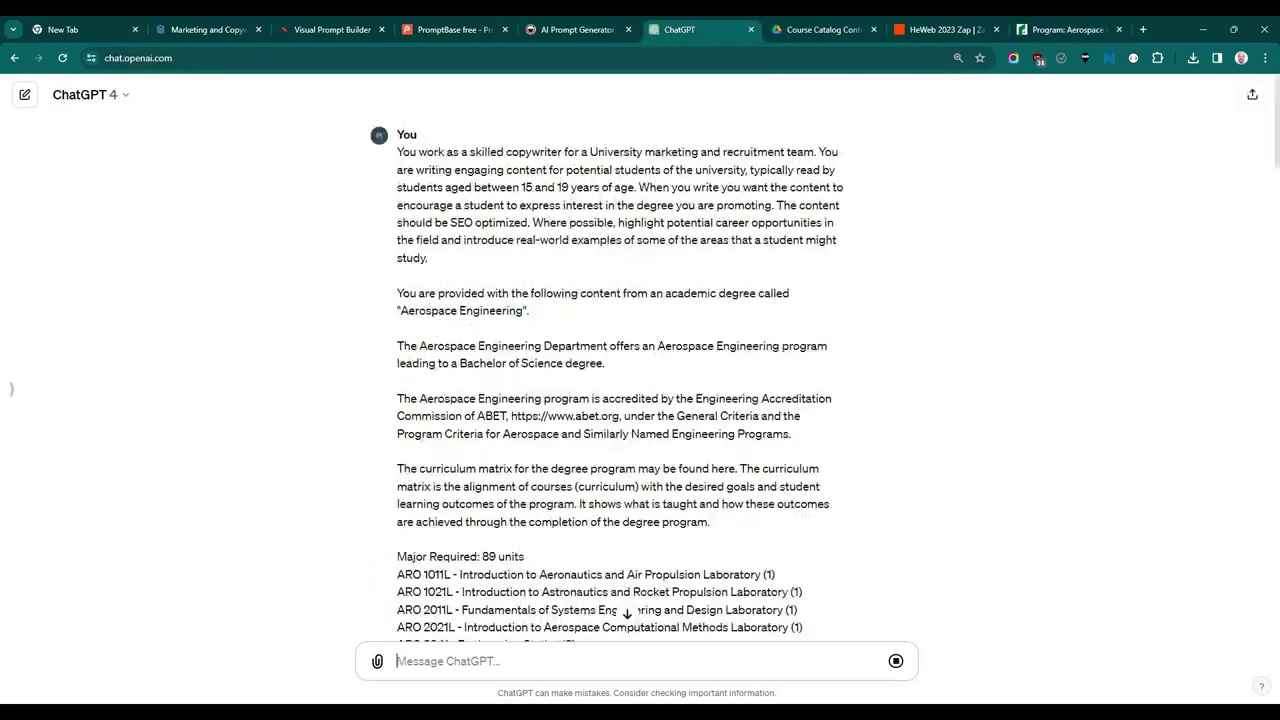
scroll(607, 378, down, 15)
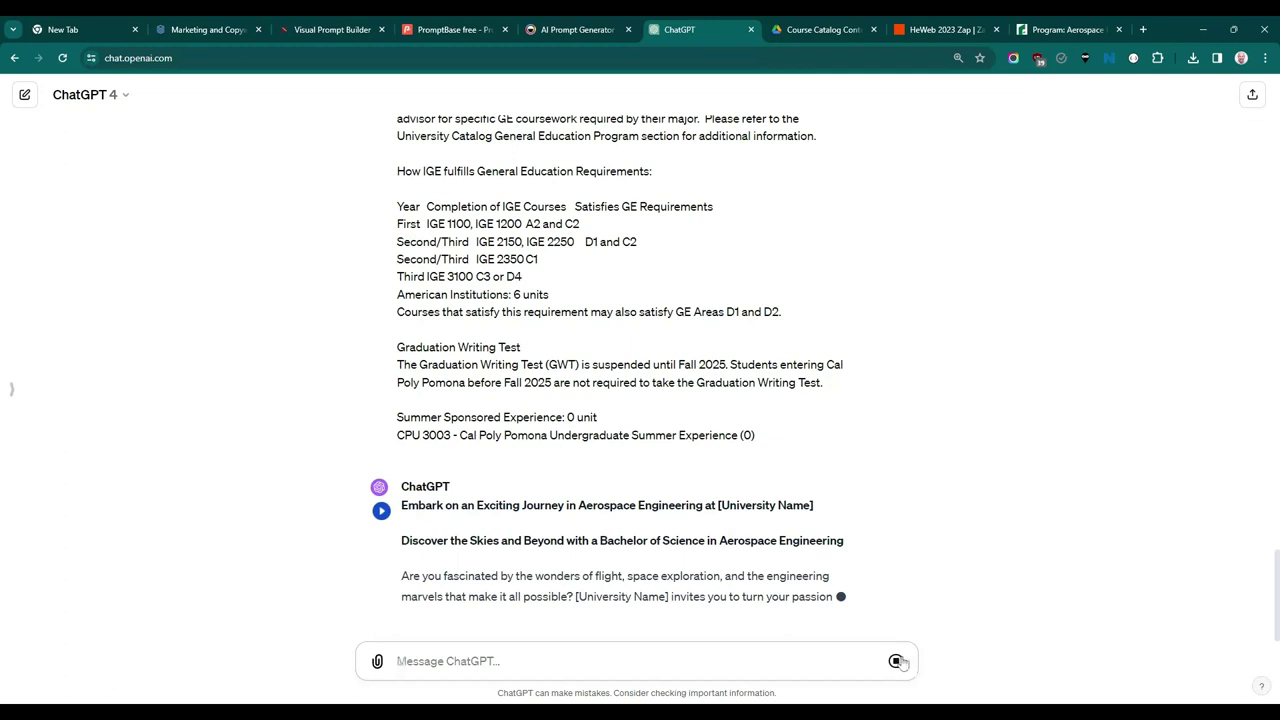
click(897, 661)
Step: Request 600 words for a University website landing page promoting the degree's career potential and encouraging students to schedule a campus visit, and follow the reply
key(alt+Tab)
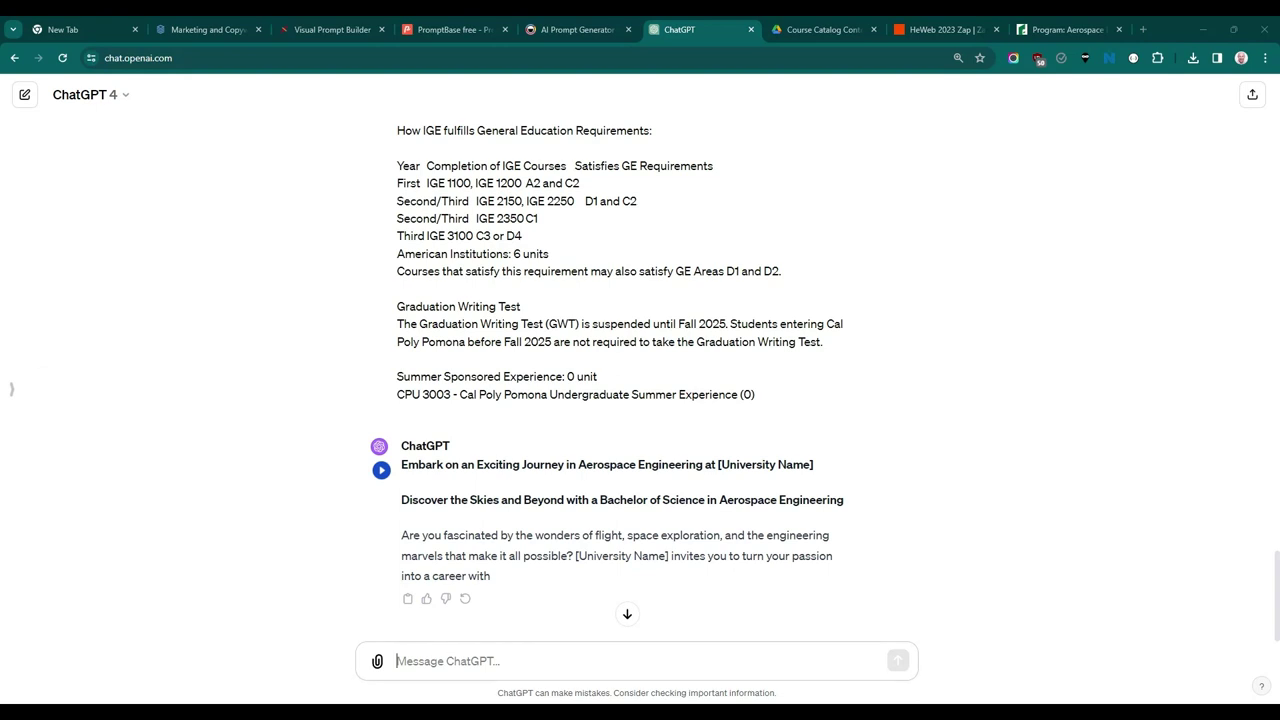
text(Can you create 600 words of content for a landing page on the University website that promotes the career potential of this degree and encourages a student to reachout to the University to schedule a campus visit?)
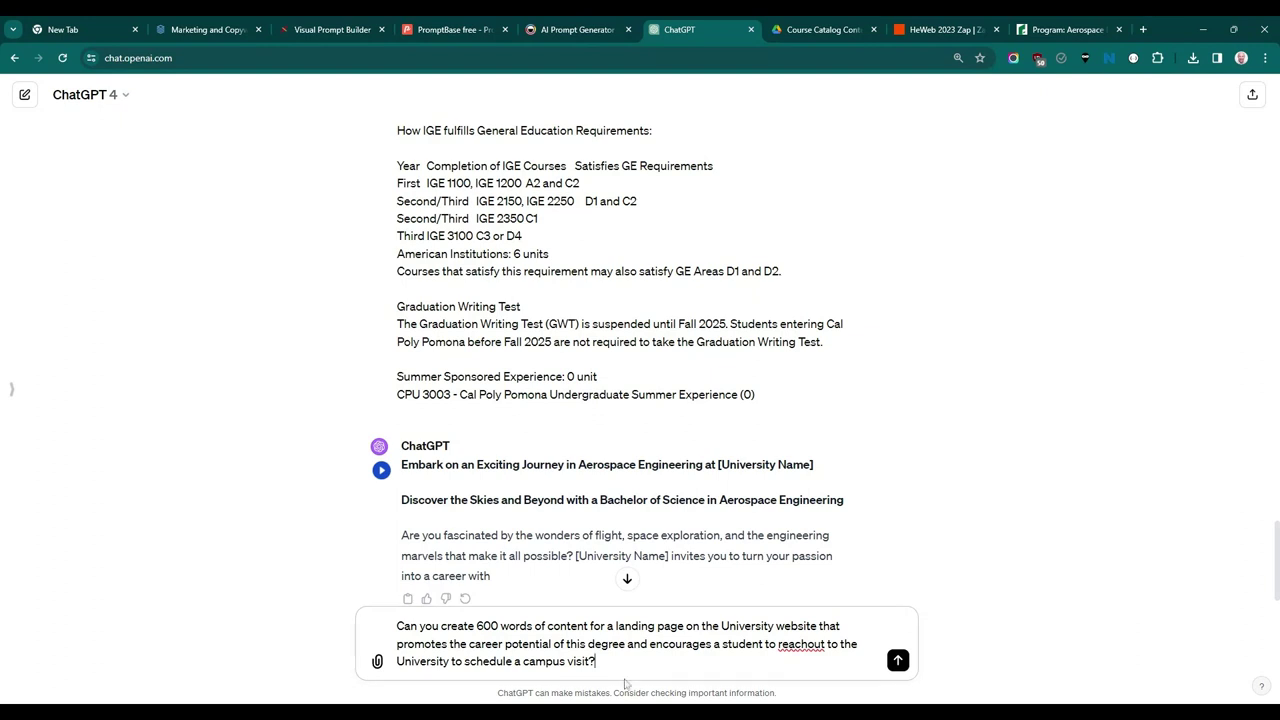
key(Return)
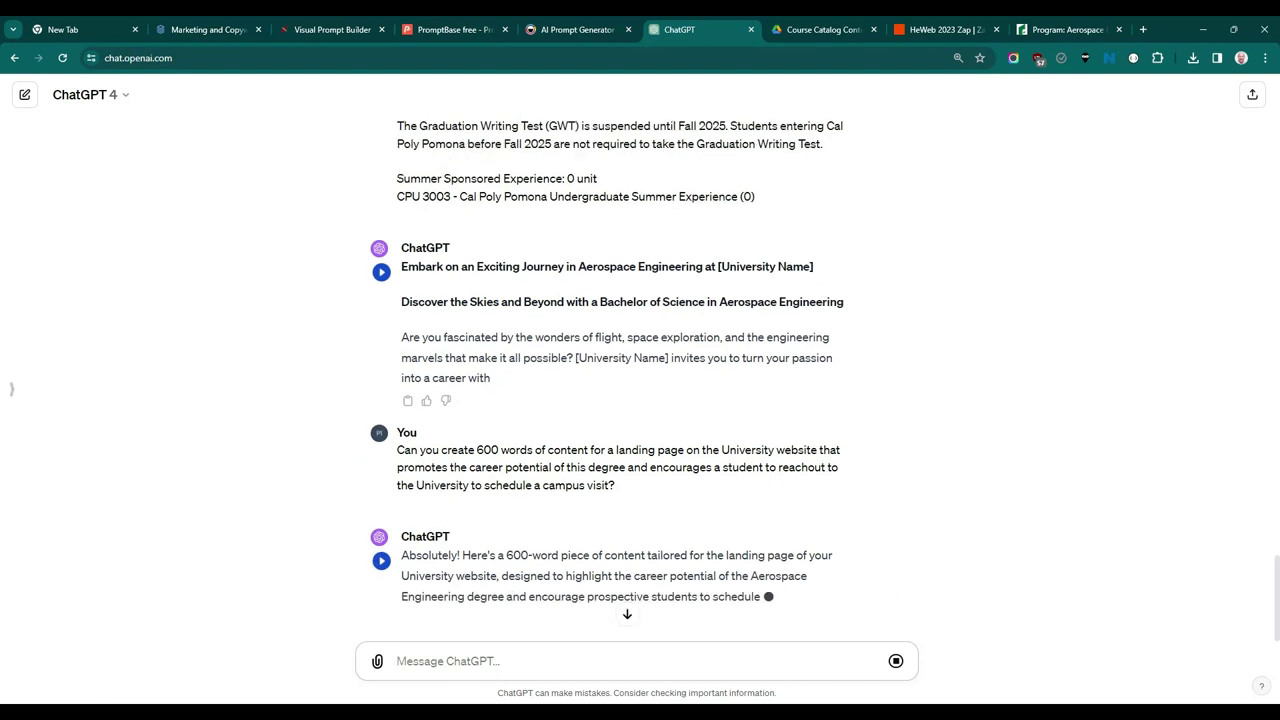
click(626, 617)
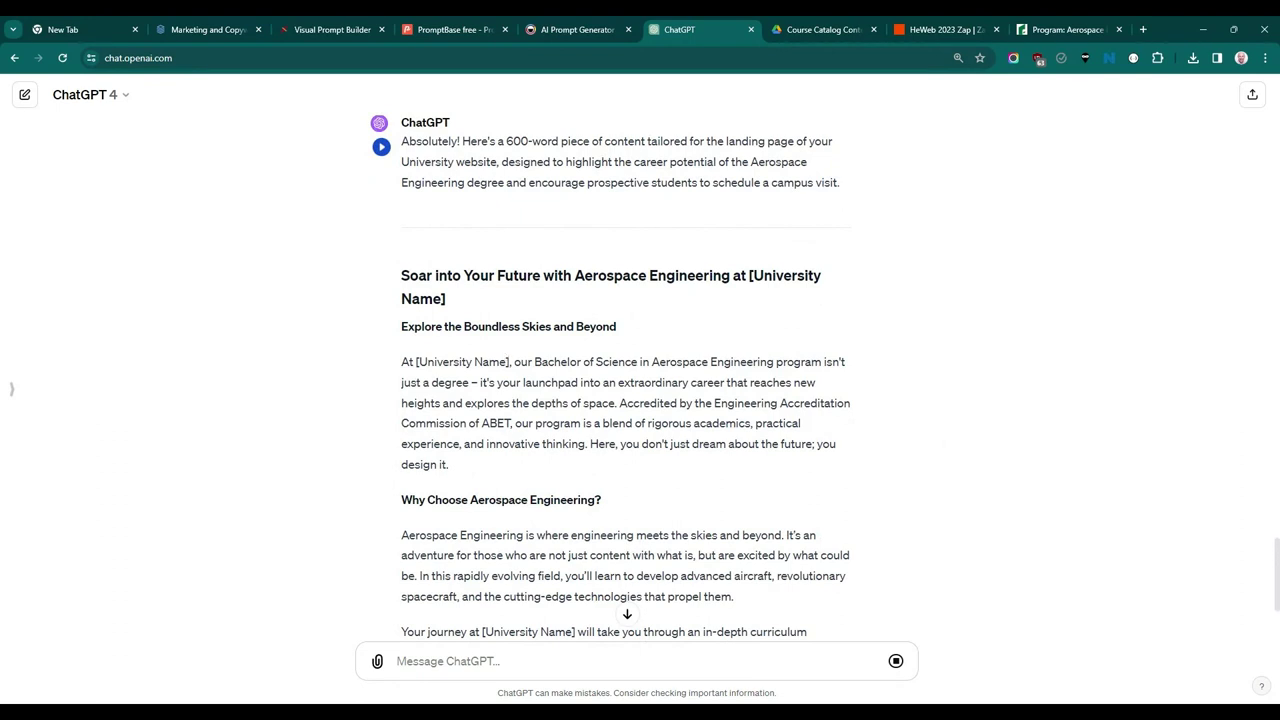
Step: Read through the generated landing page copy, from its opening section to the closing contact call-to-action and note
scroll(625, 400, down, 2)
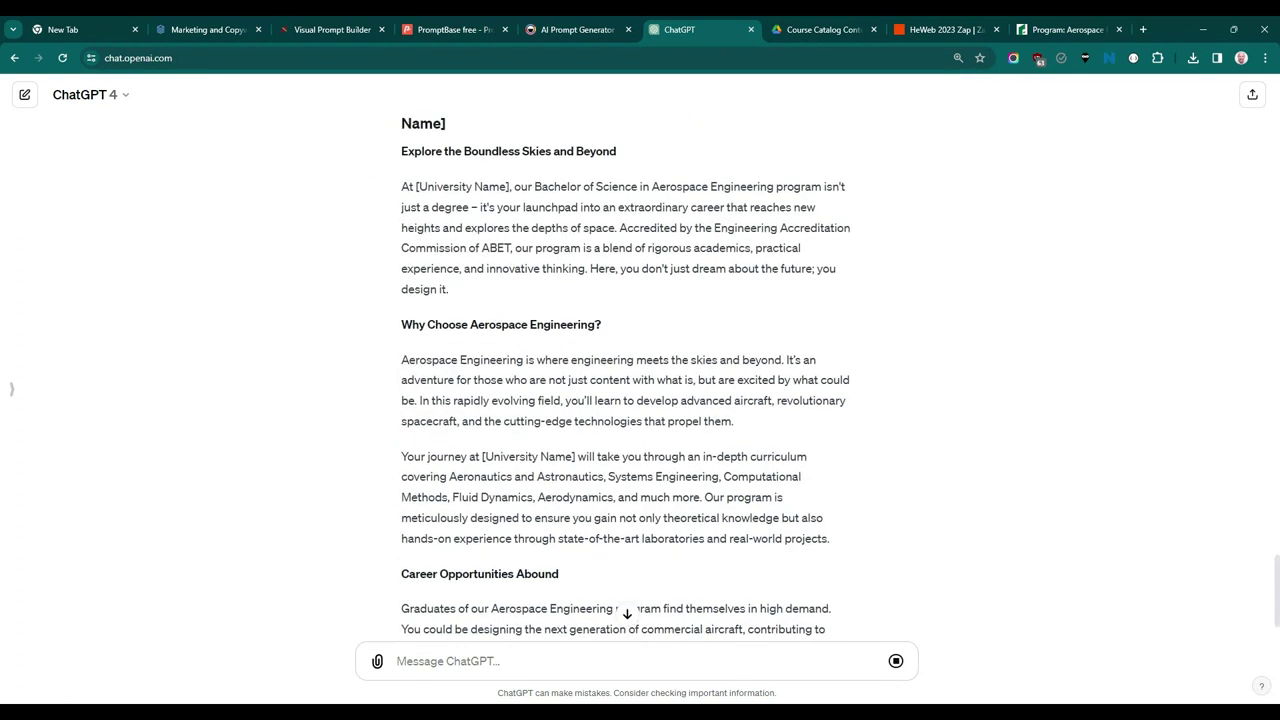
scroll(493, 349, up, 1)
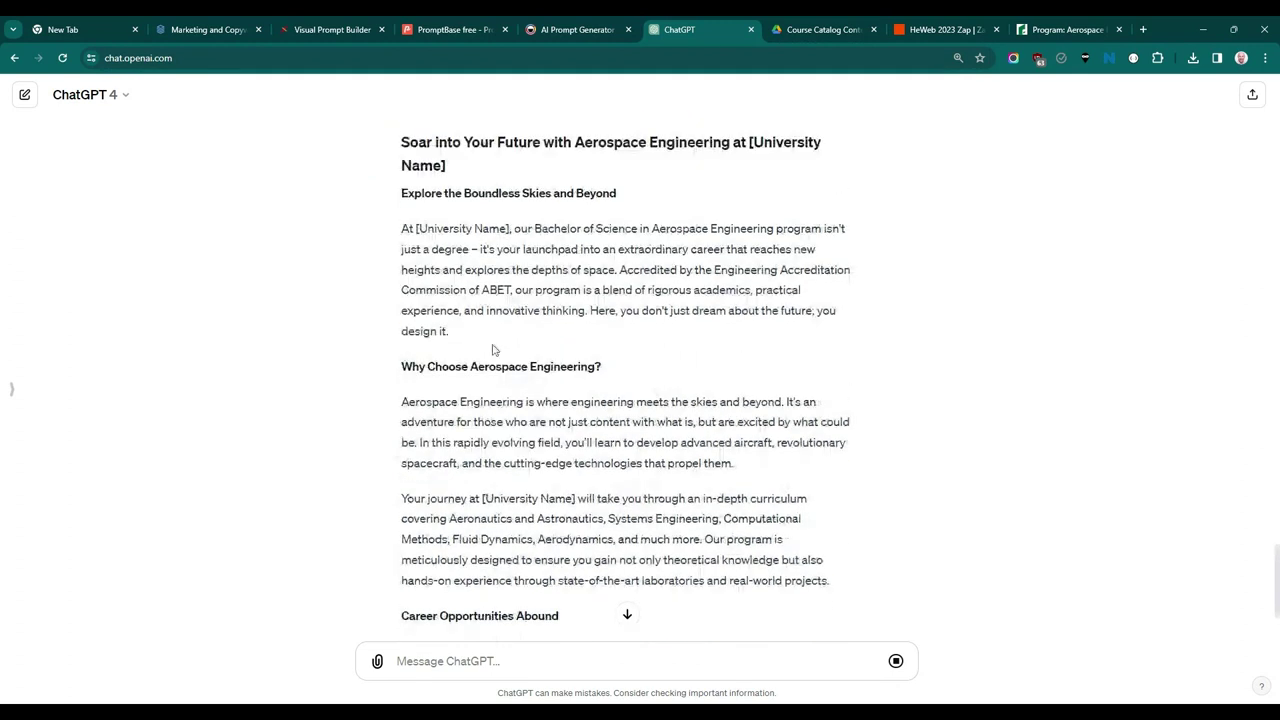
scroll(493, 349, down, 2)
drag(607, 268, 658, 366)
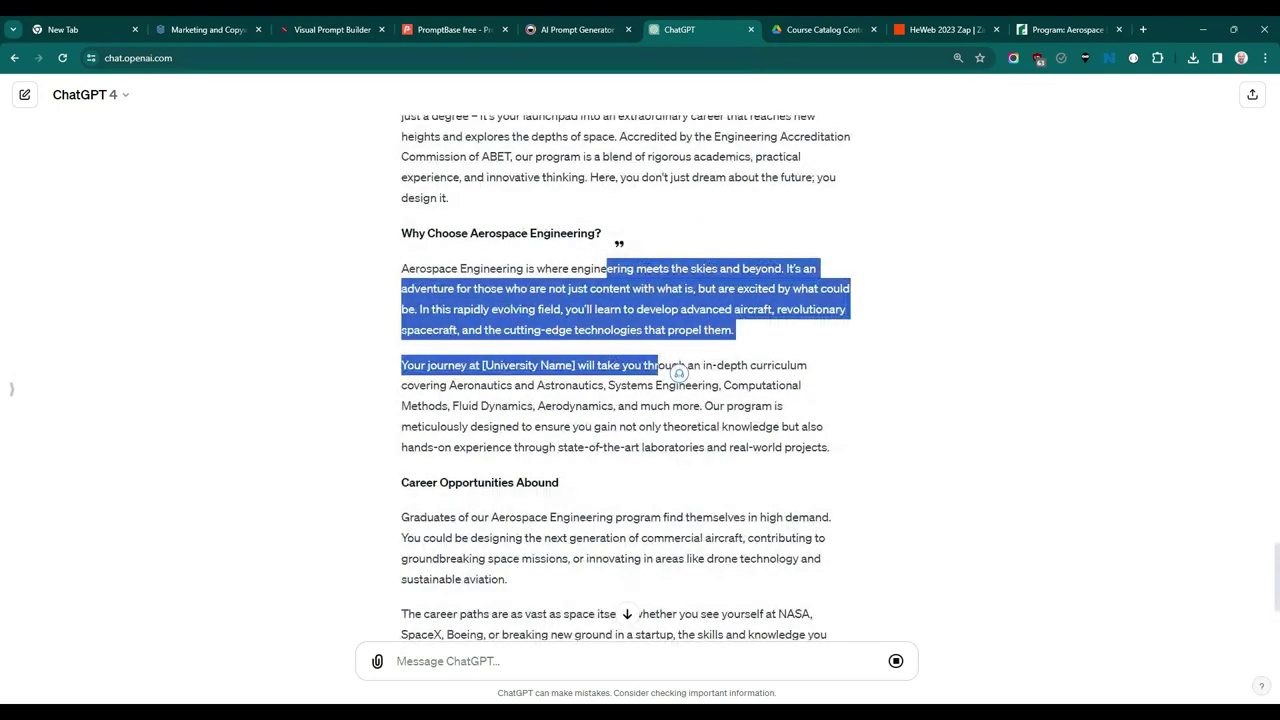
scroll(679, 372, down, 2)
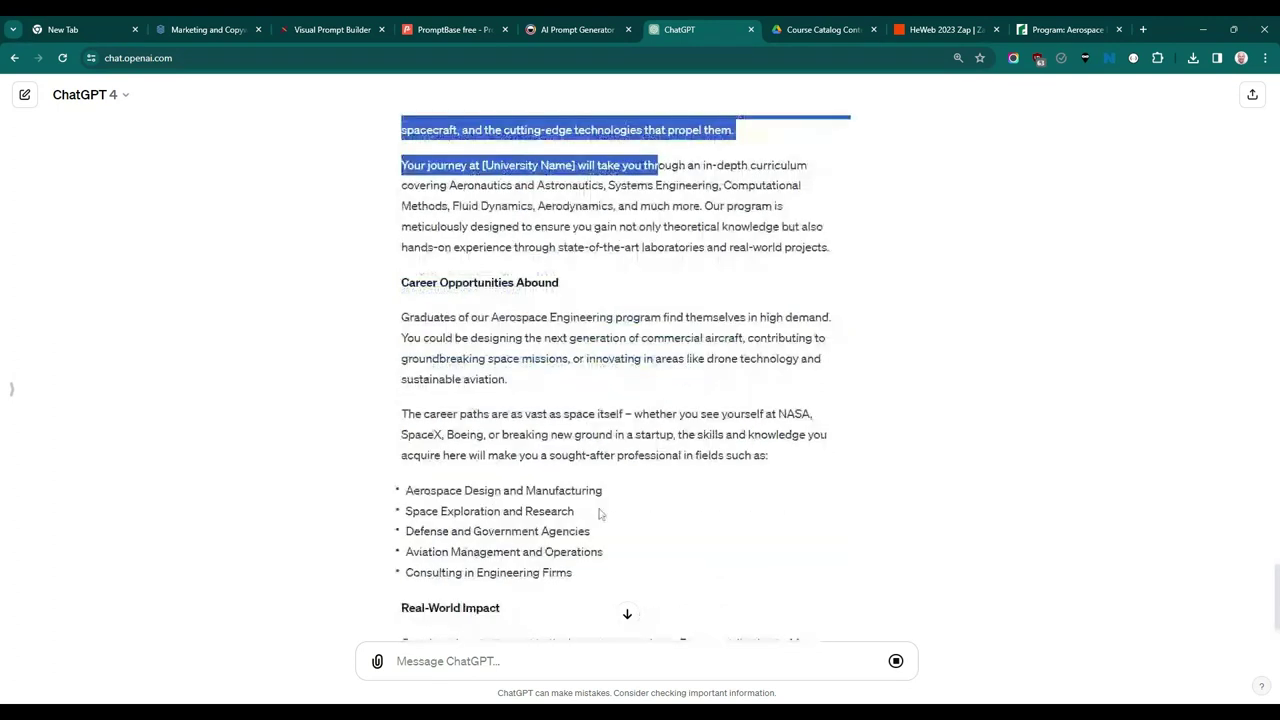
scroll(596, 508, down, 2)
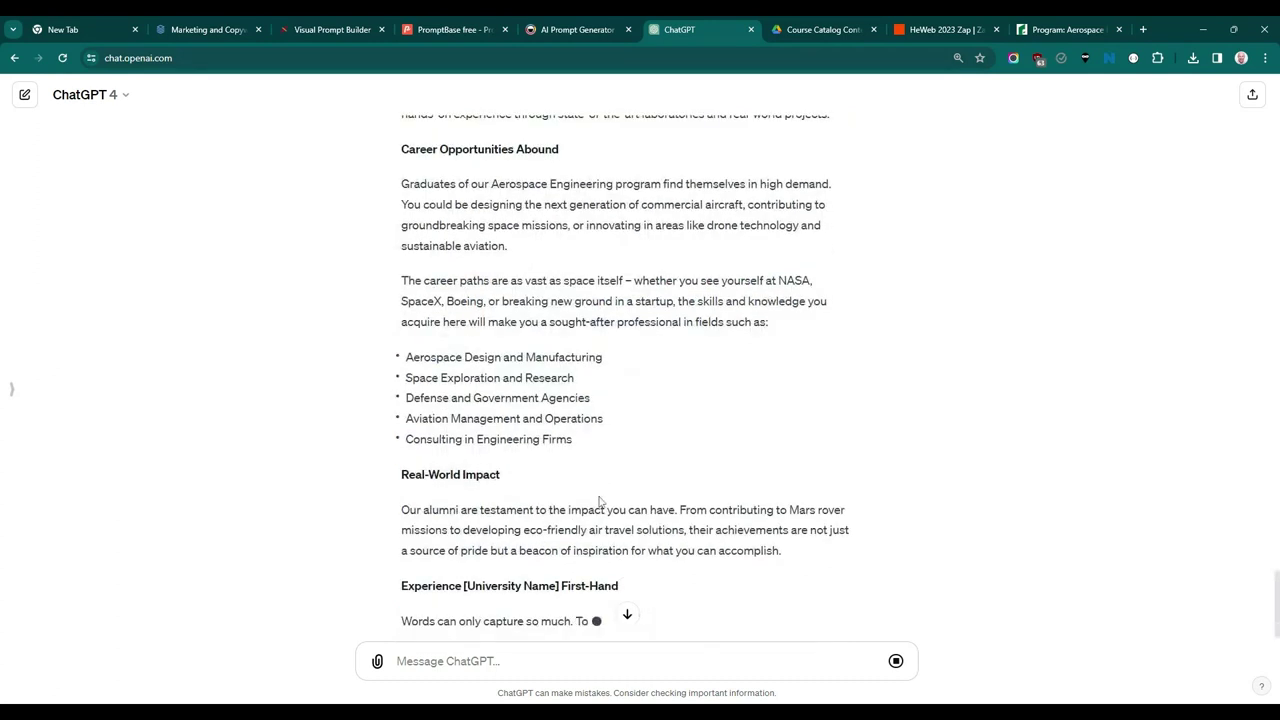
scroll(560, 490, down, 2)
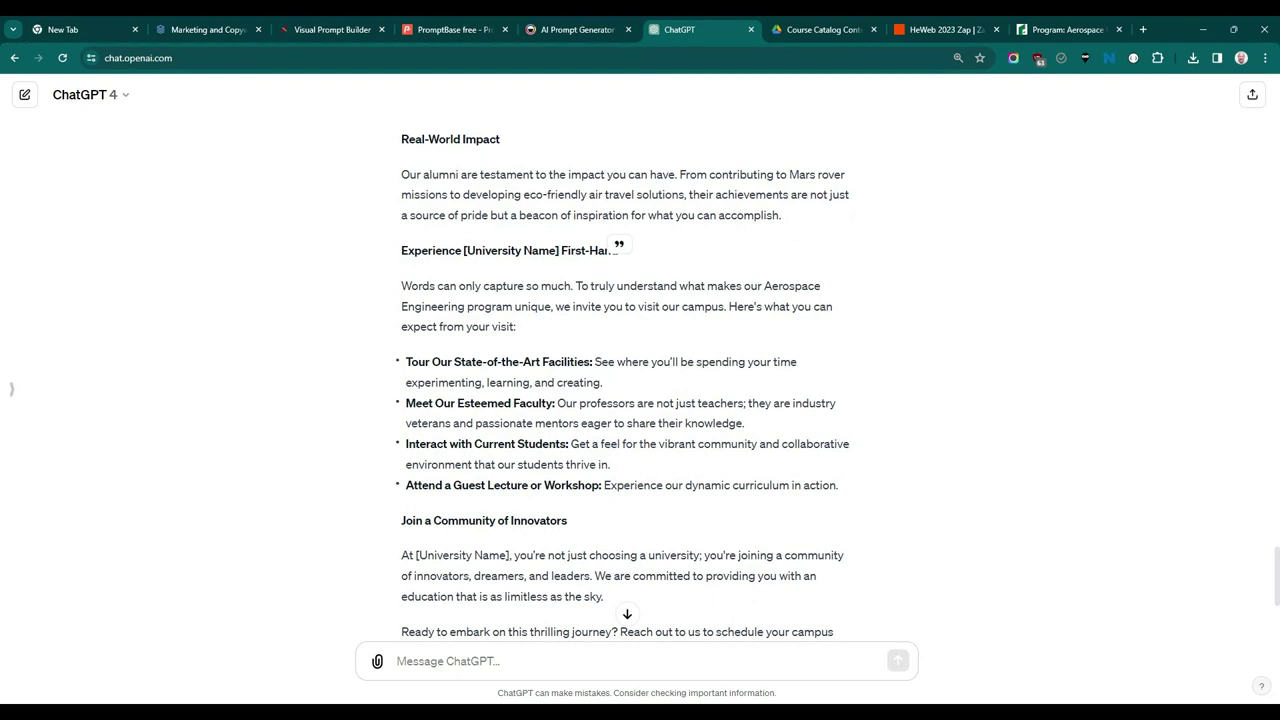
scroll(541, 469, down, 5)
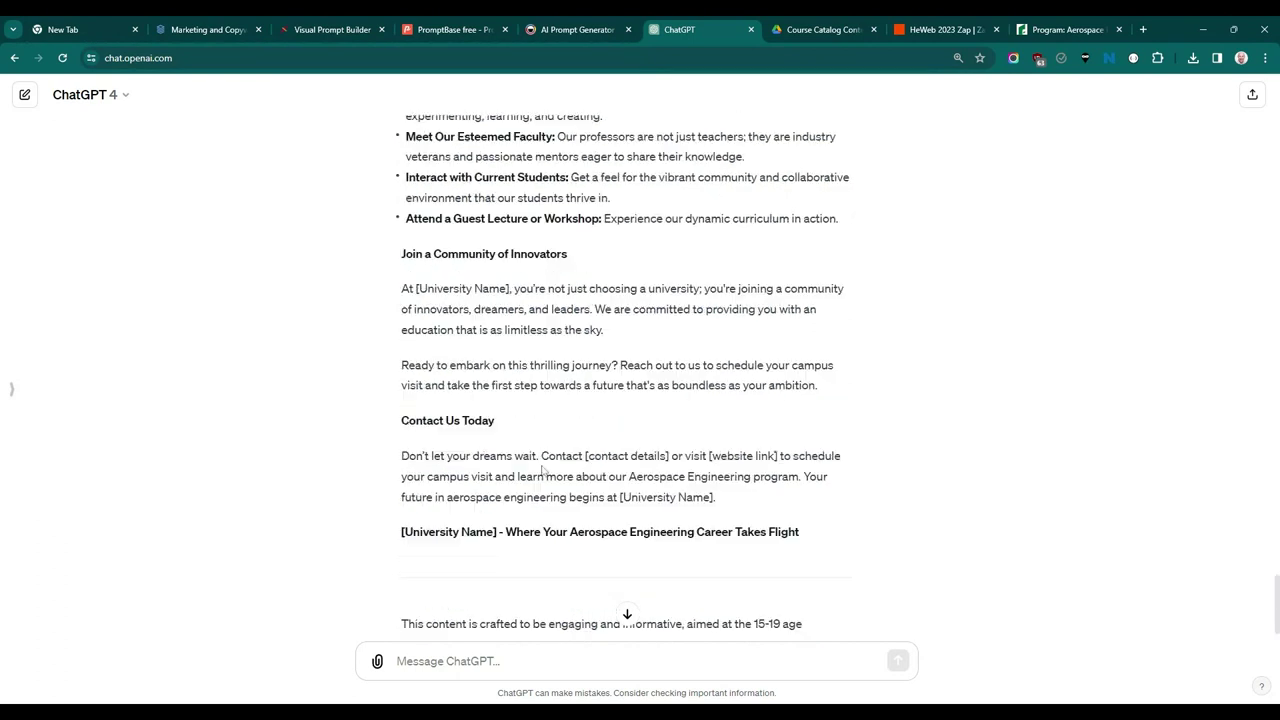
scroll(541, 469, down, 2)
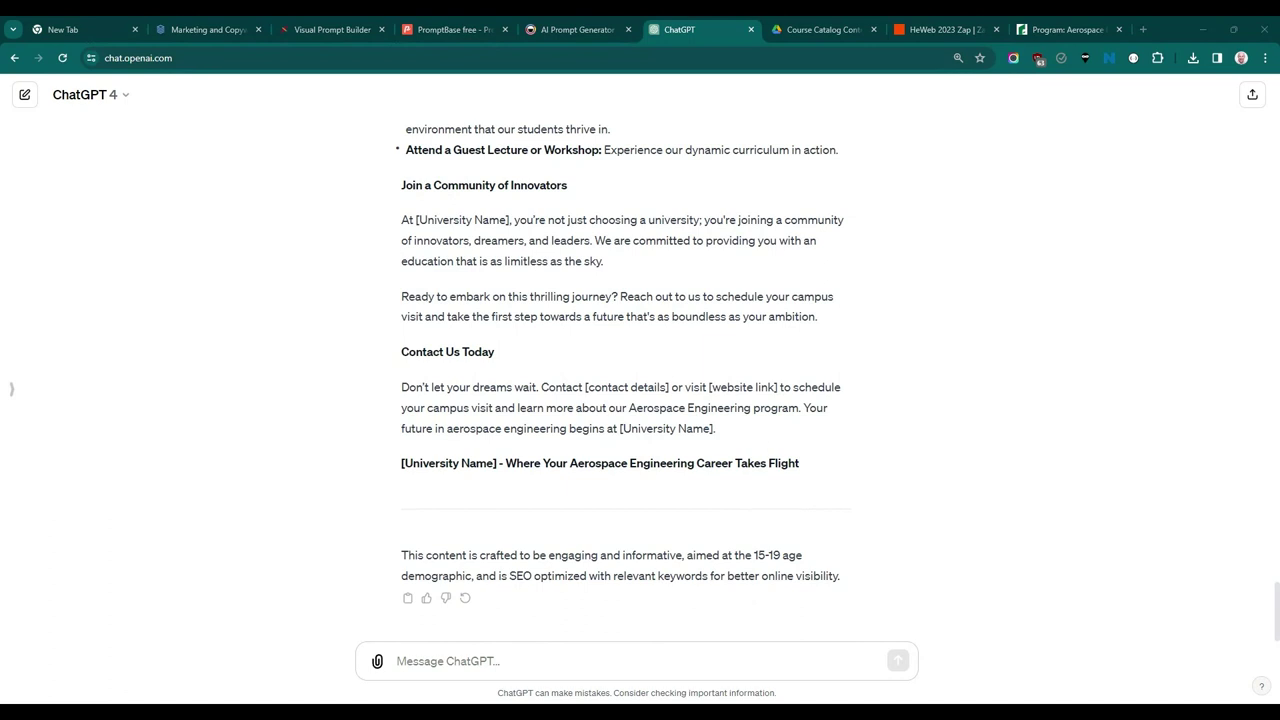
Step: Request a rewrite that is easily readable by a 14-16 year old, and stop the reply partway through
text(Can you rewrite that so it's easily readable by a 14-16 year old?)
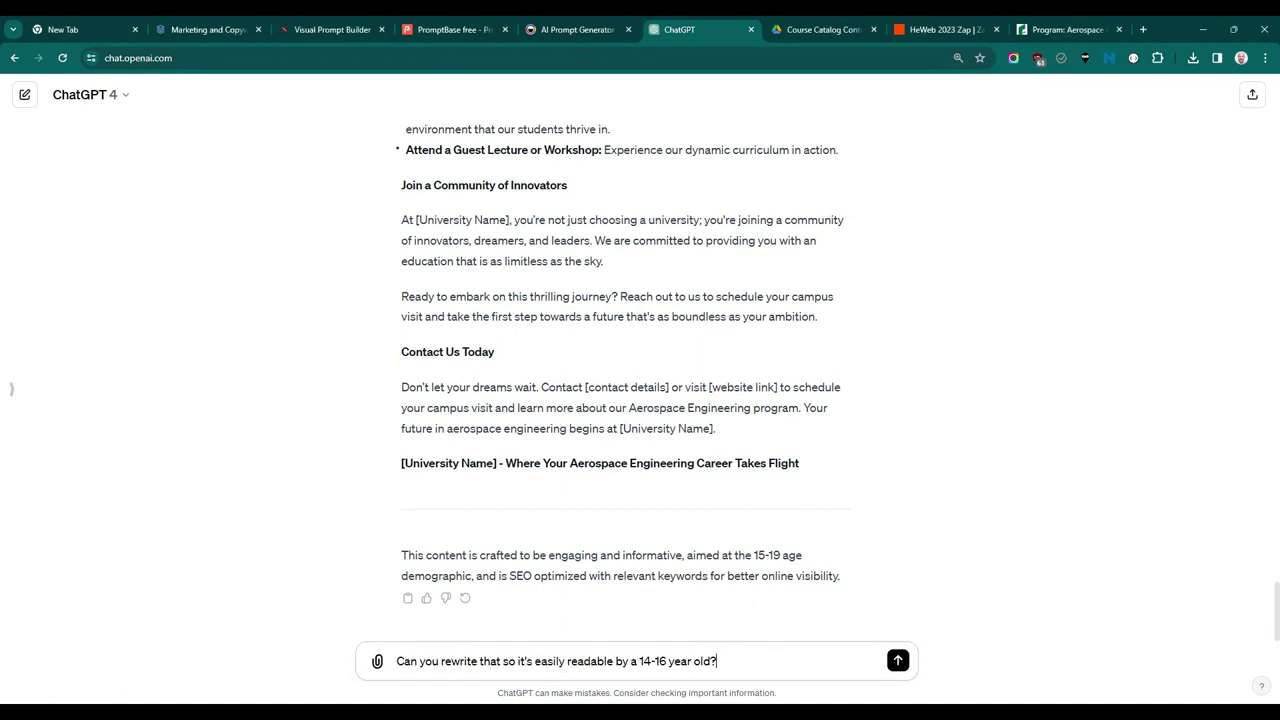
key(Return)
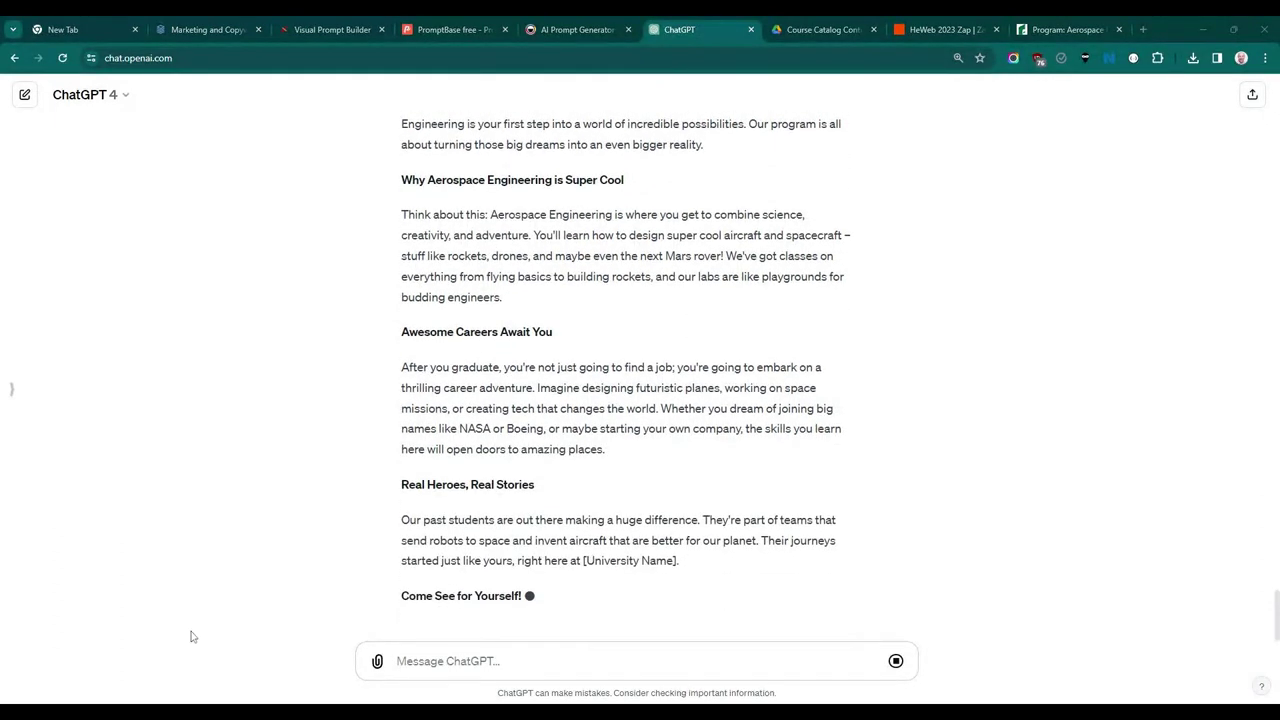
click(897, 662)
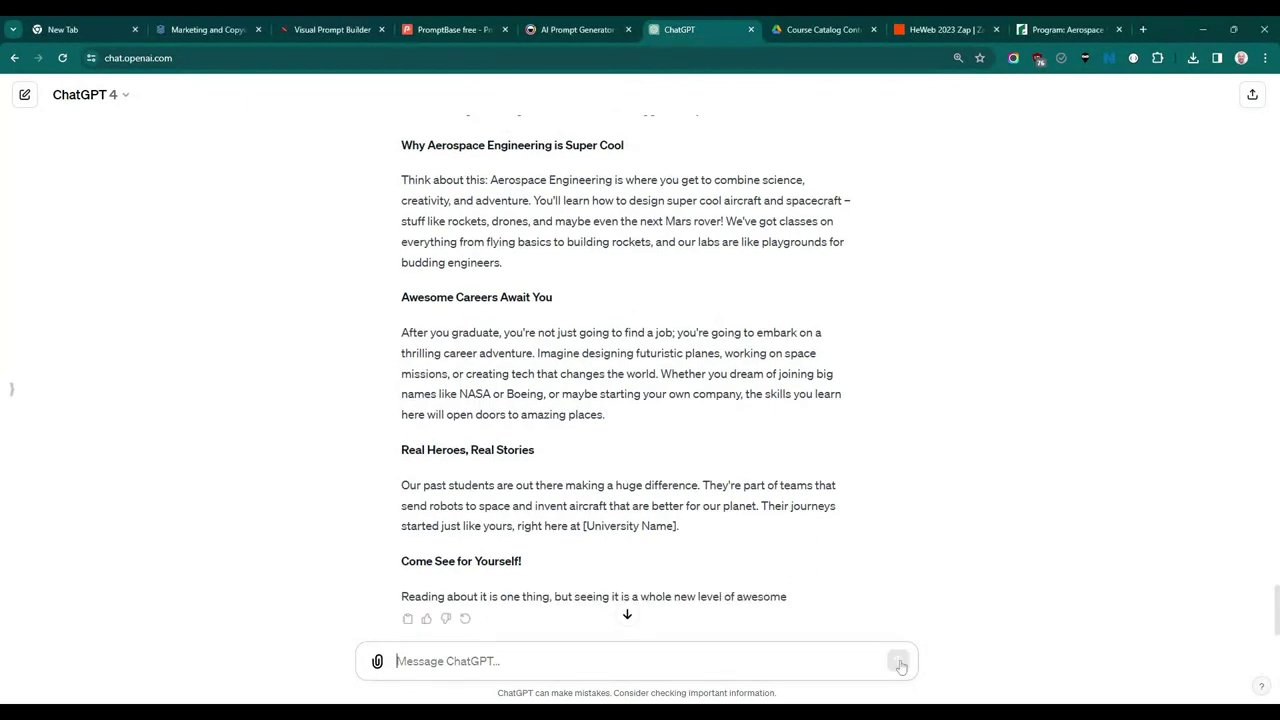
Step: Request a plain English bullet-point summary of the main Majors studied, and compare the reply with the catalog page's Major Required list
text(In plain english can you summarise in bullet points the main Majors studied)
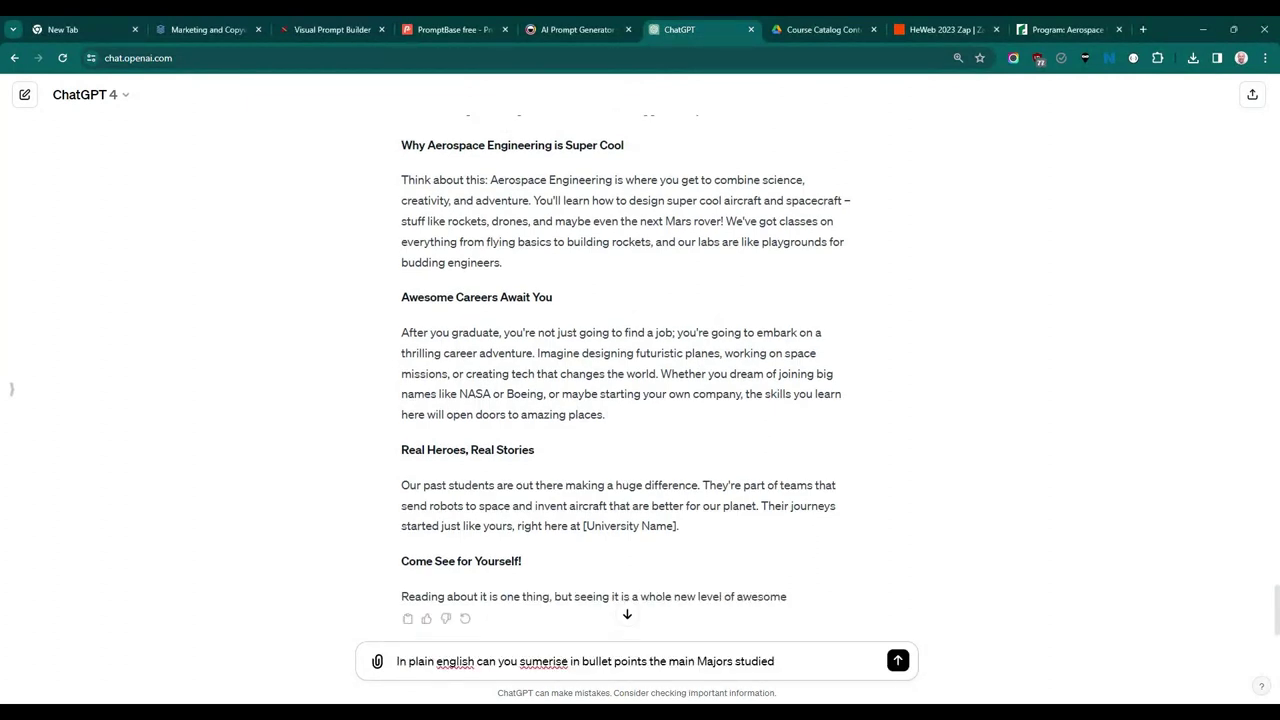
key(Return)
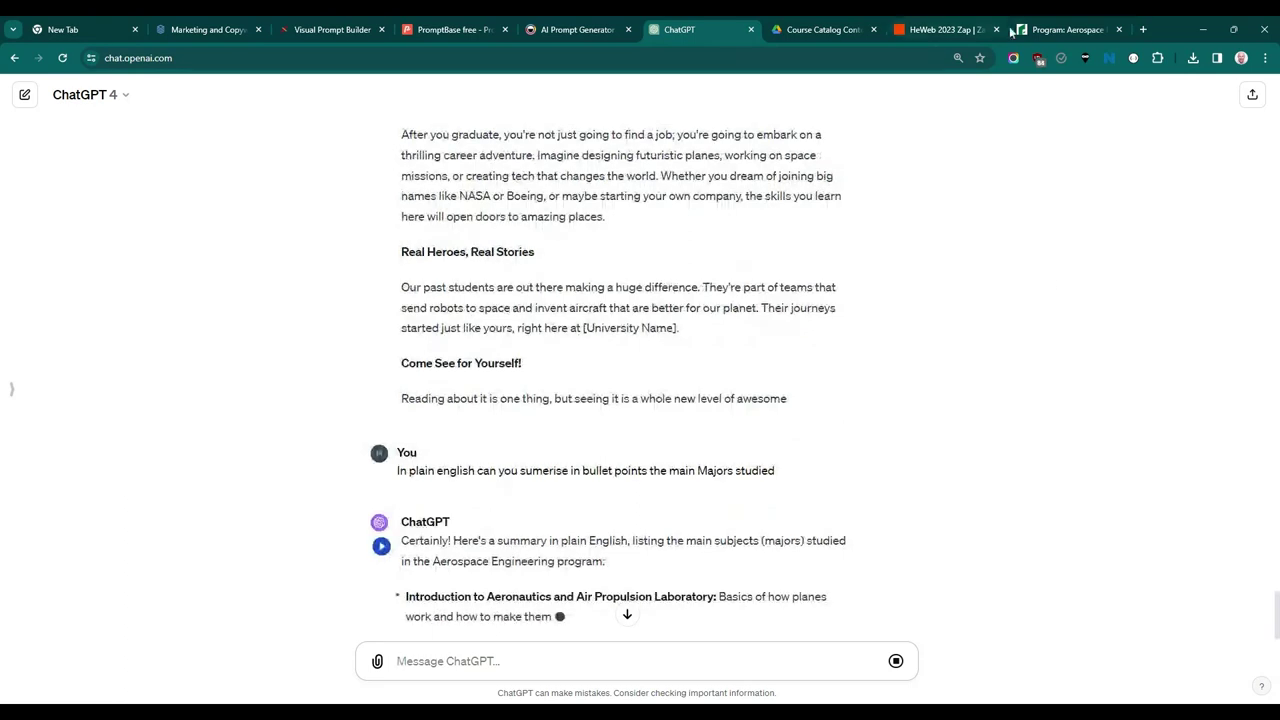
click(1074, 31)
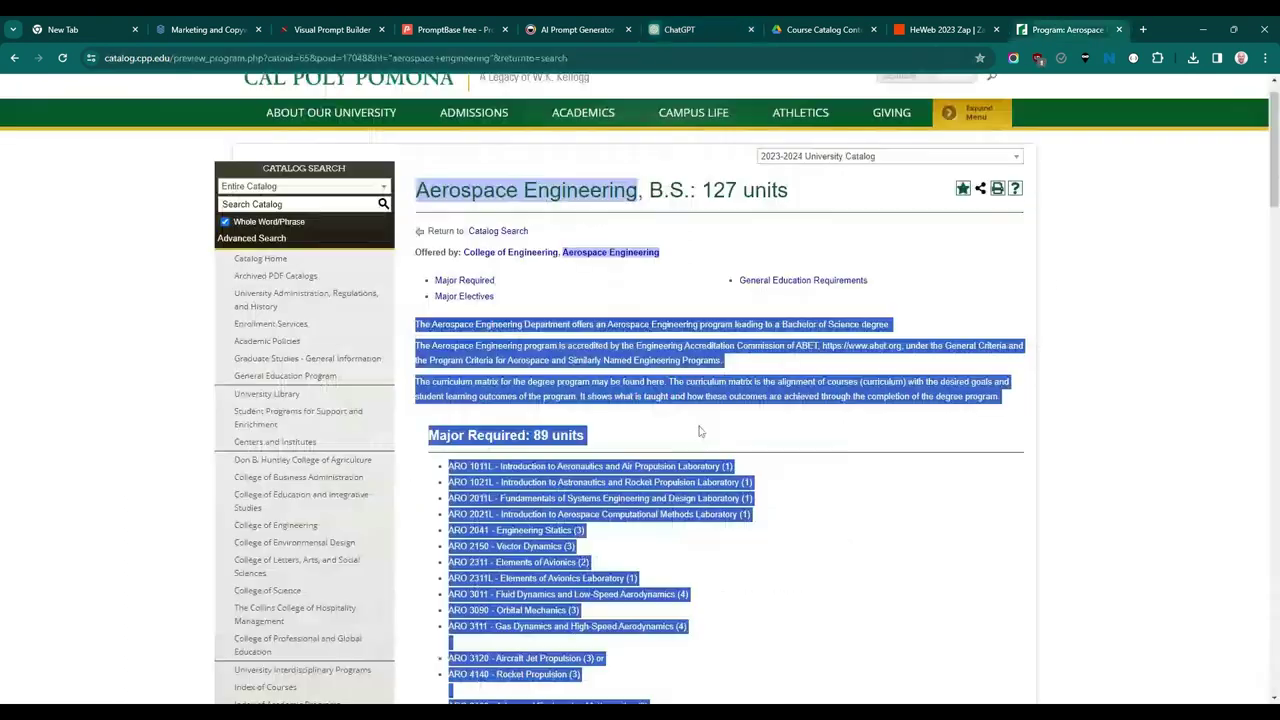
scroll(874, 395, down, 3)
click(806, 178)
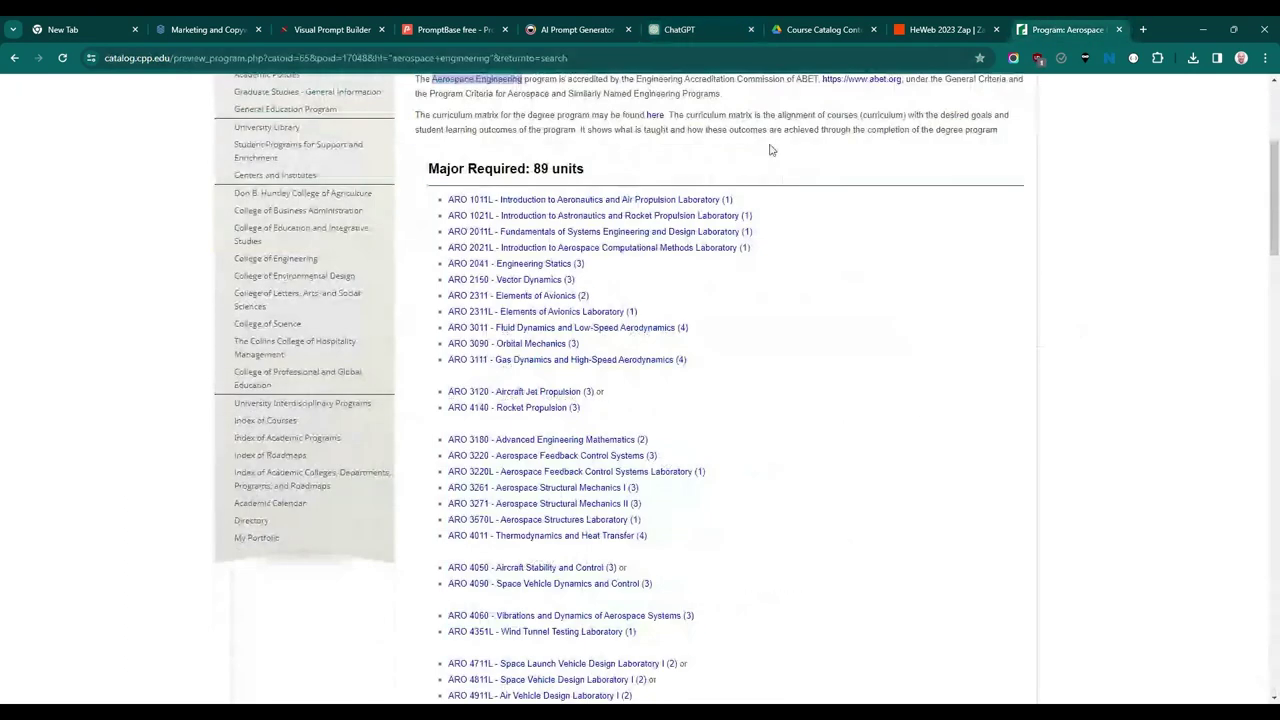
click(722, 32)
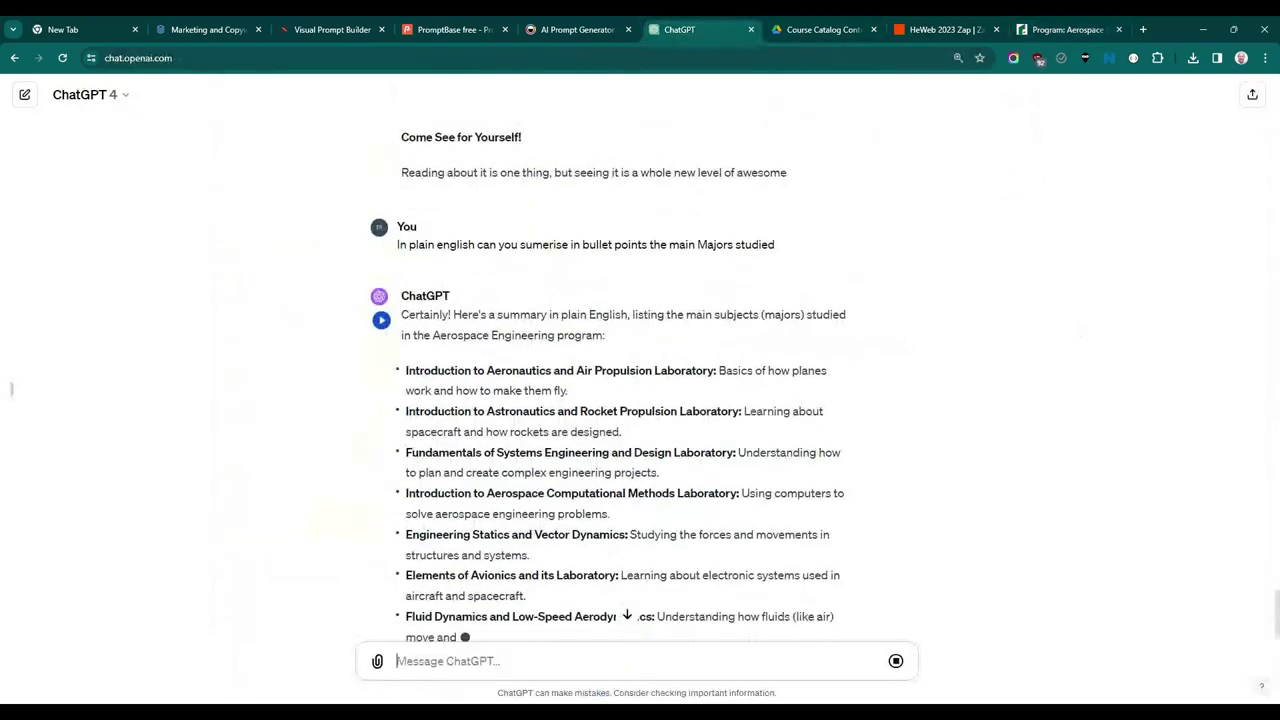
scroll(566, 537, down, 1)
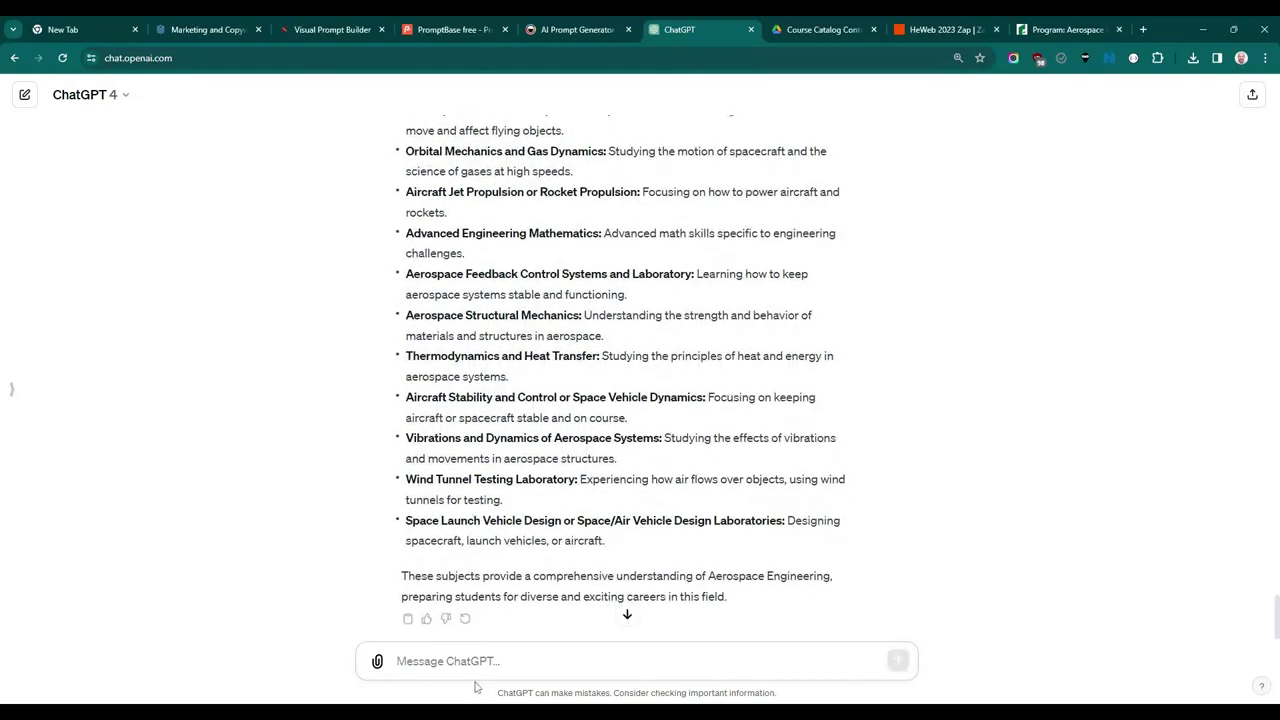
Step: Ask for an added paragraph on potential salaries from careers in this field, and read the reply to its end
text(Can you add a paragraph to include potential salaries from careers in this field?)
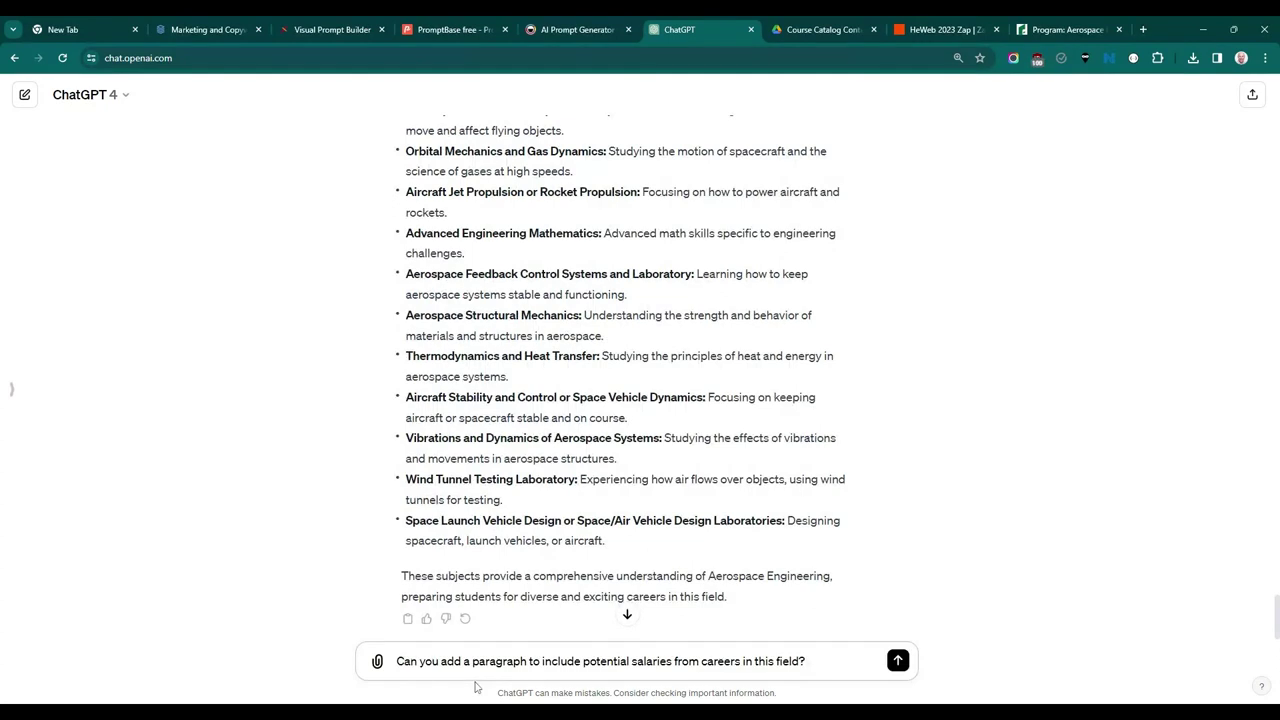
key(Return)
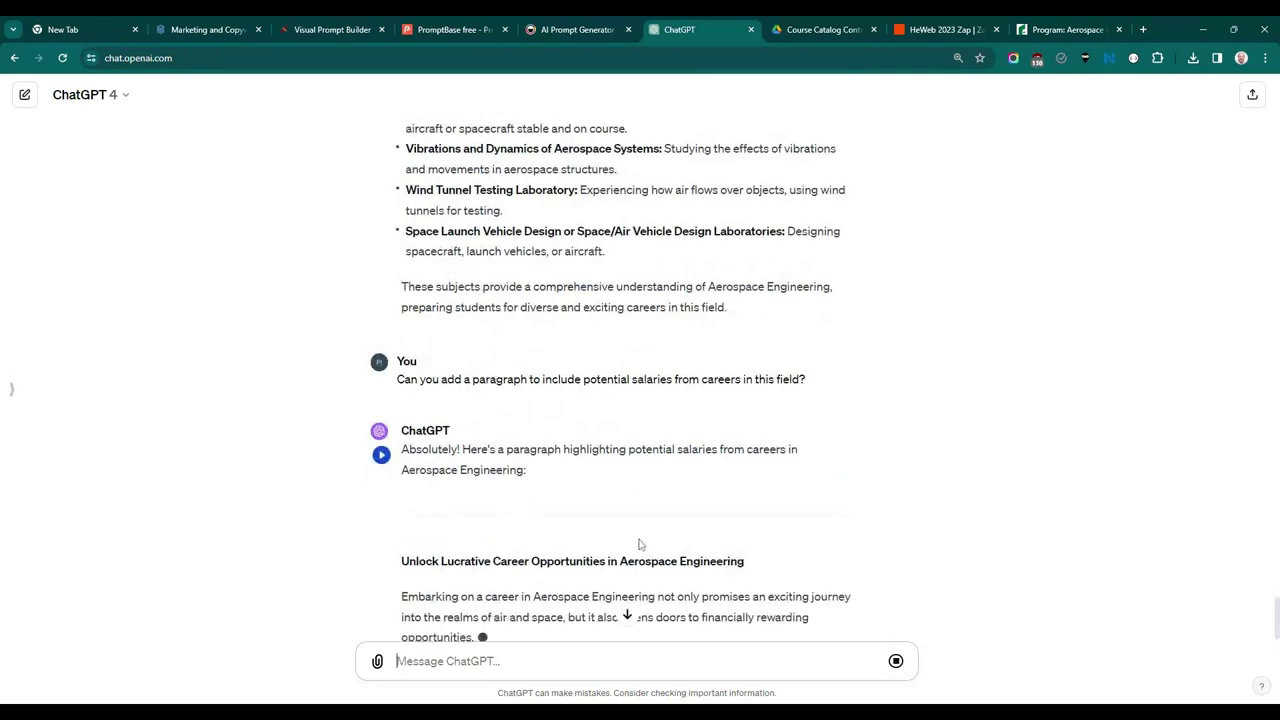
scroll(906, 505, down, 1)
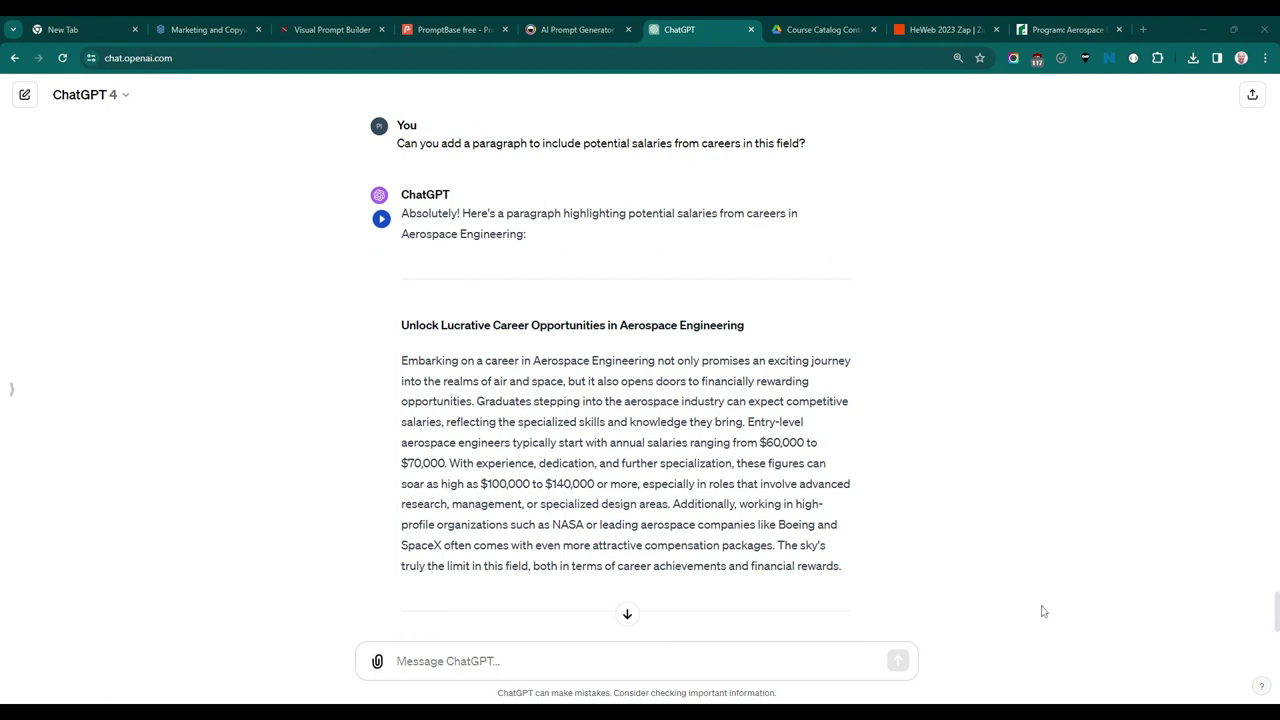
scroll(690, 582, down, 2)
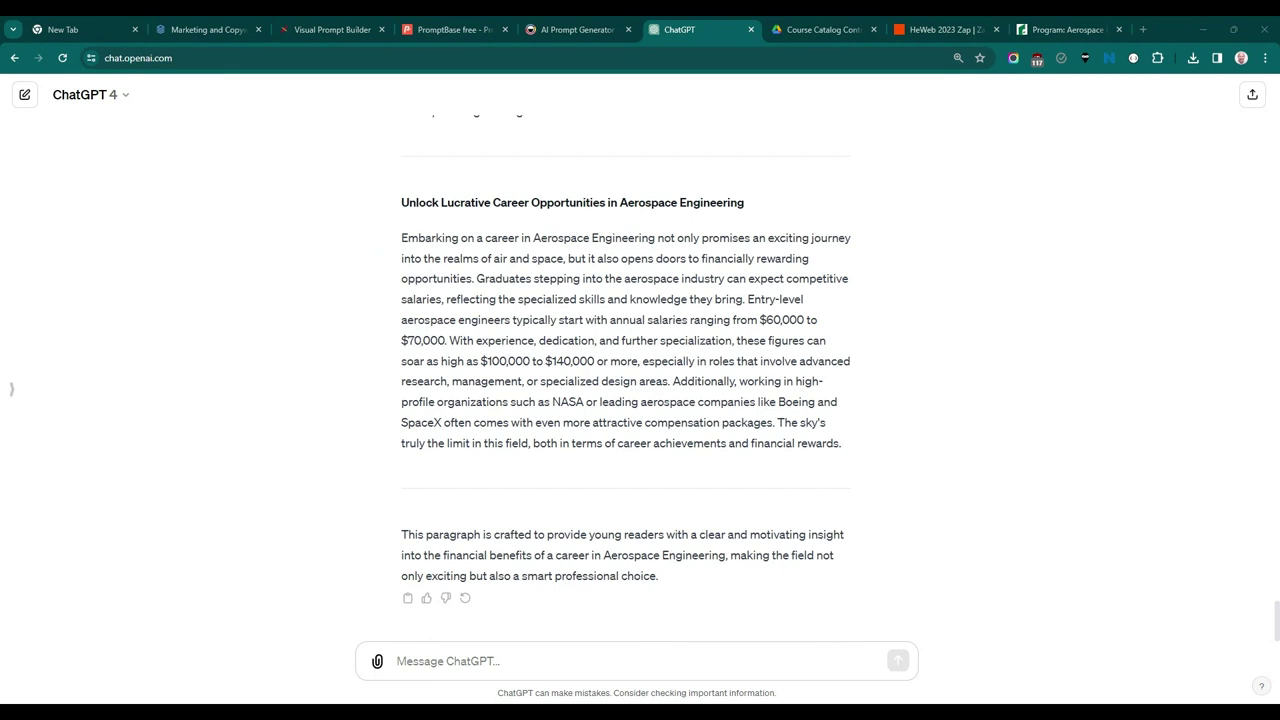
Step: Request an 800 word blog post on the field's most innovative new developments and how graduates could be involved, and regenerate the interrupted reply
key(alt+Tab)
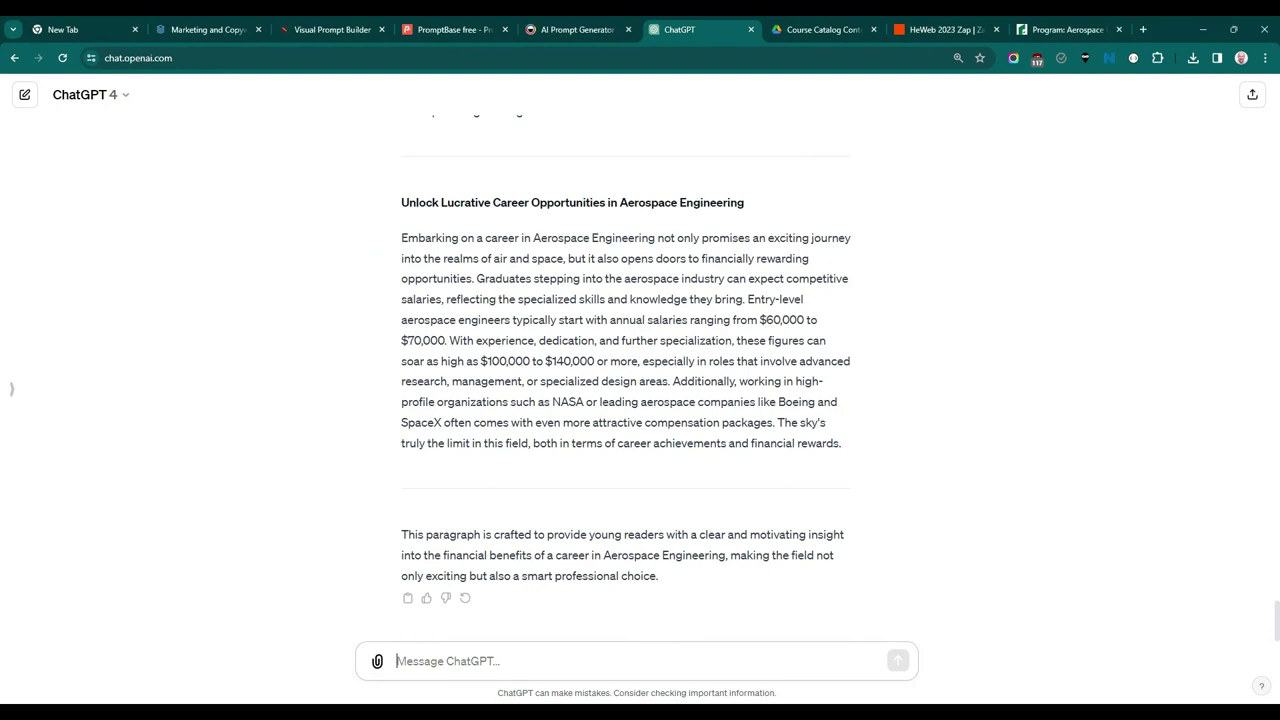
text(In order to promote this degree I would like you to write a 800 word blog post aimed at talking about some of the most innovative new developments in this field, and how someone graduating in this field could be involved in some of the most rewarding new scientific developments in the world)
key(Return)
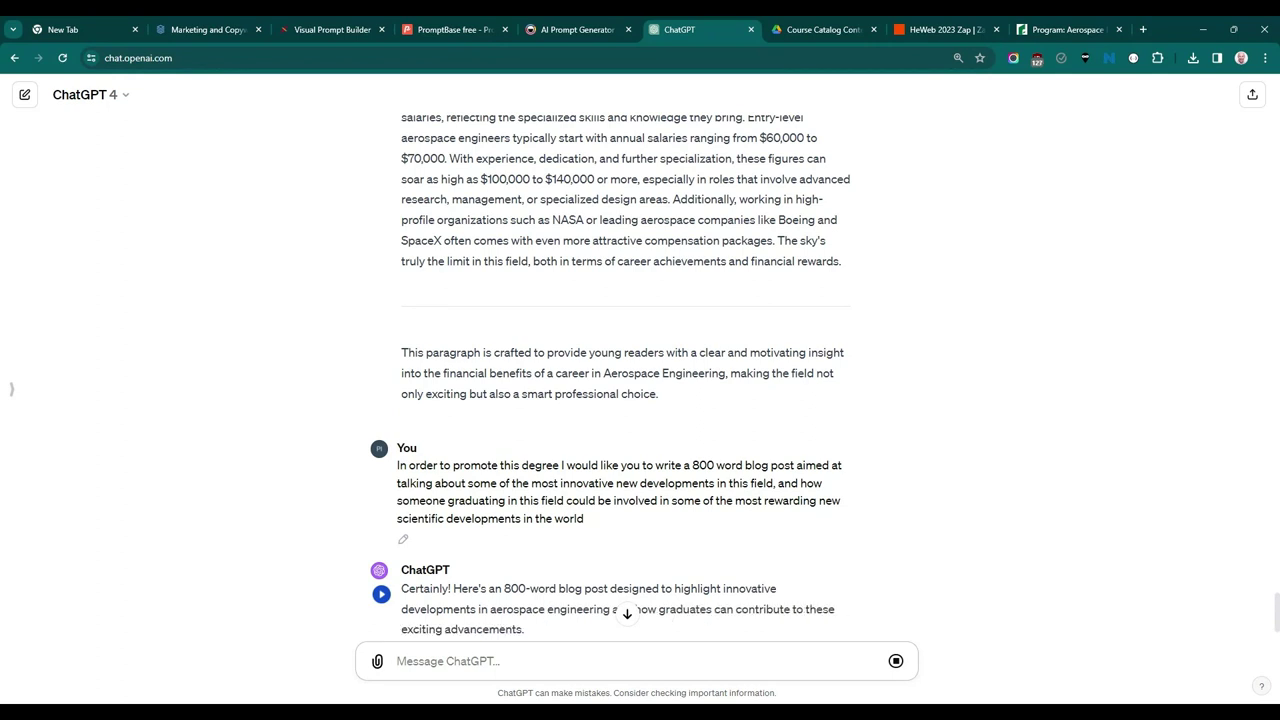
scroll(645, 500, down, 2)
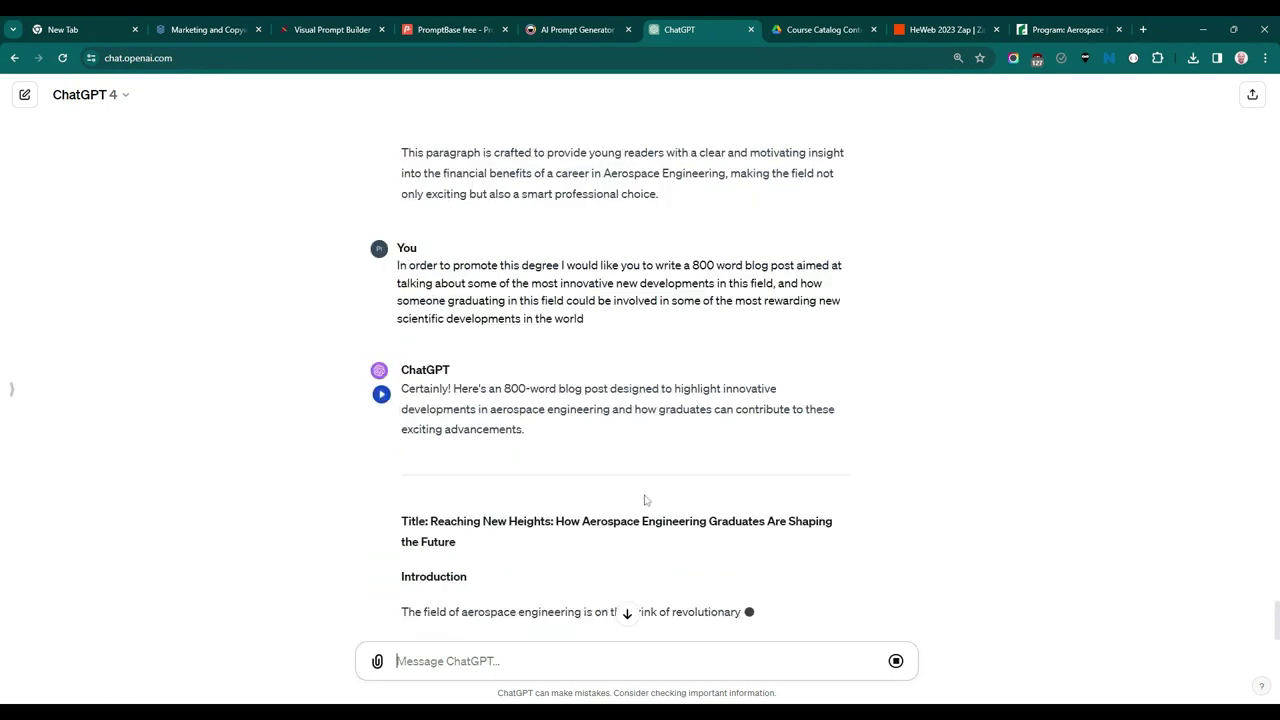
scroll(645, 500, down, 1)
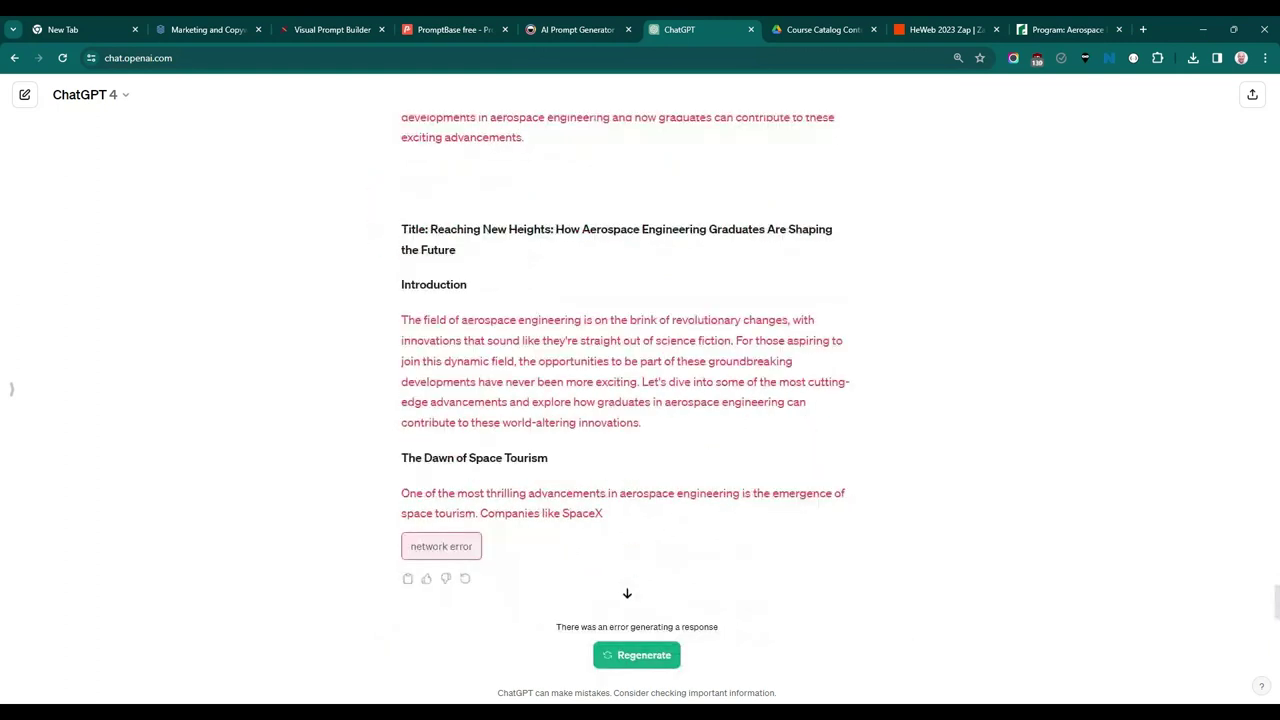
click(618, 663)
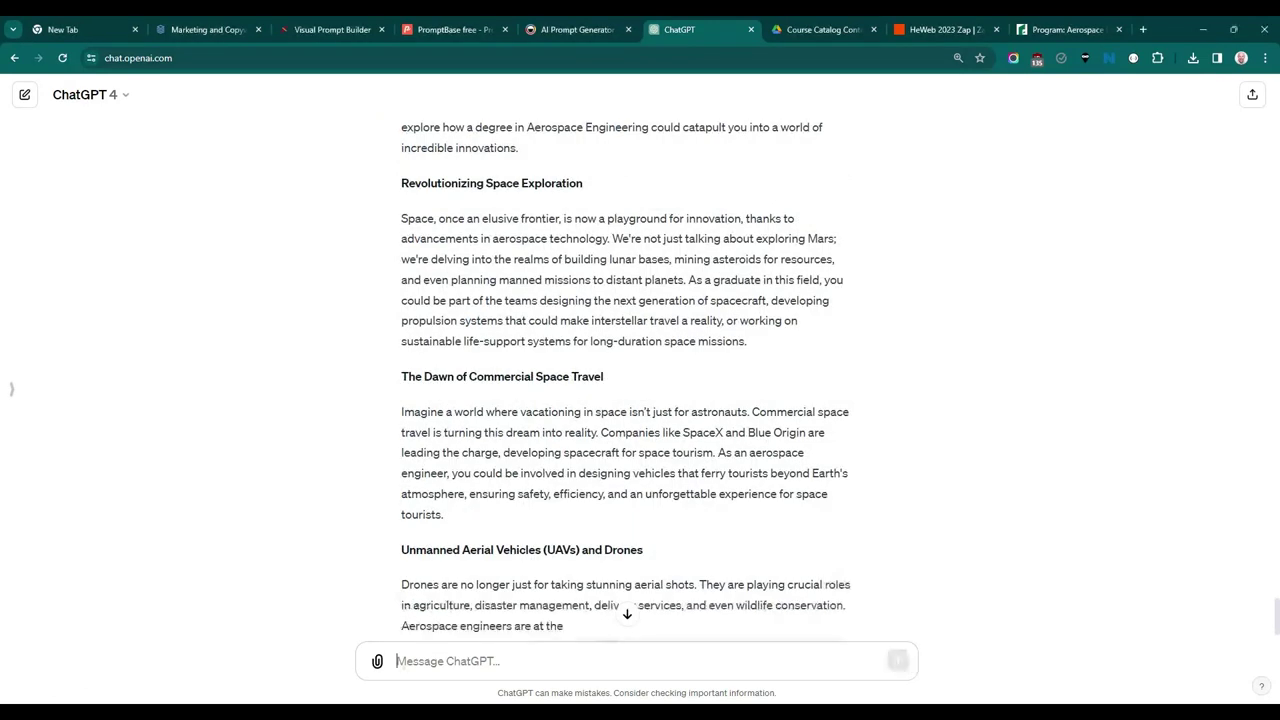
Step: Request a full set of HTML metatags for the blog post to encourage organic SEO
text(Can you provide a full set of HTML metatags for the blog post to encourage organic SEO?)
key(Return)
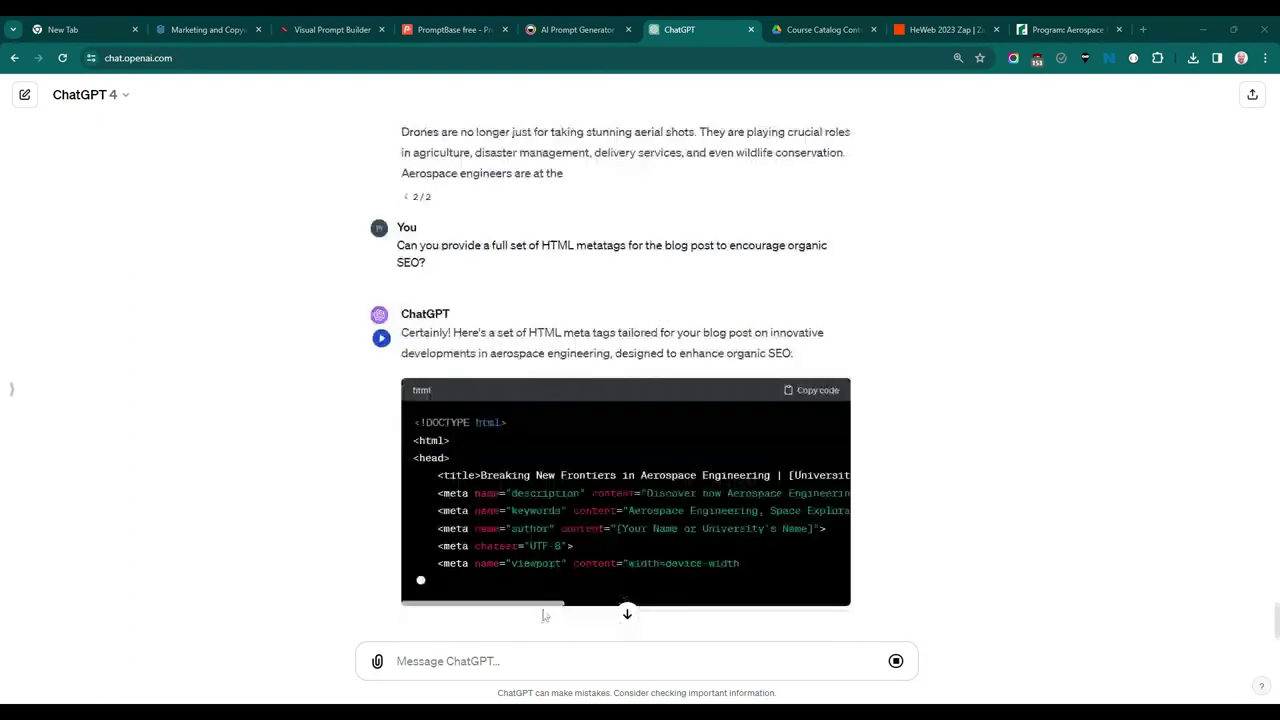
Step: Request an exciting 45 second TikTok script on the blog post, featuring a passionate graduate, human stories, high-tech facilities and hypersonic flight research, for viewers with low attention spans
text(I would like to create a 45 second tiktok video on that blog post. Can you write a script for this video that is exciting and encourages students to learn more about this degree? The person in the video is a graduate of the degree who is very passionate about encouraging others to study in this field. We want to avoid using stock video and photos but focus on human stories and our high-tech facilities including research into hypersonic flight. Presume the person watching the video has a low attention span so it needs to grab their attention from the start.)
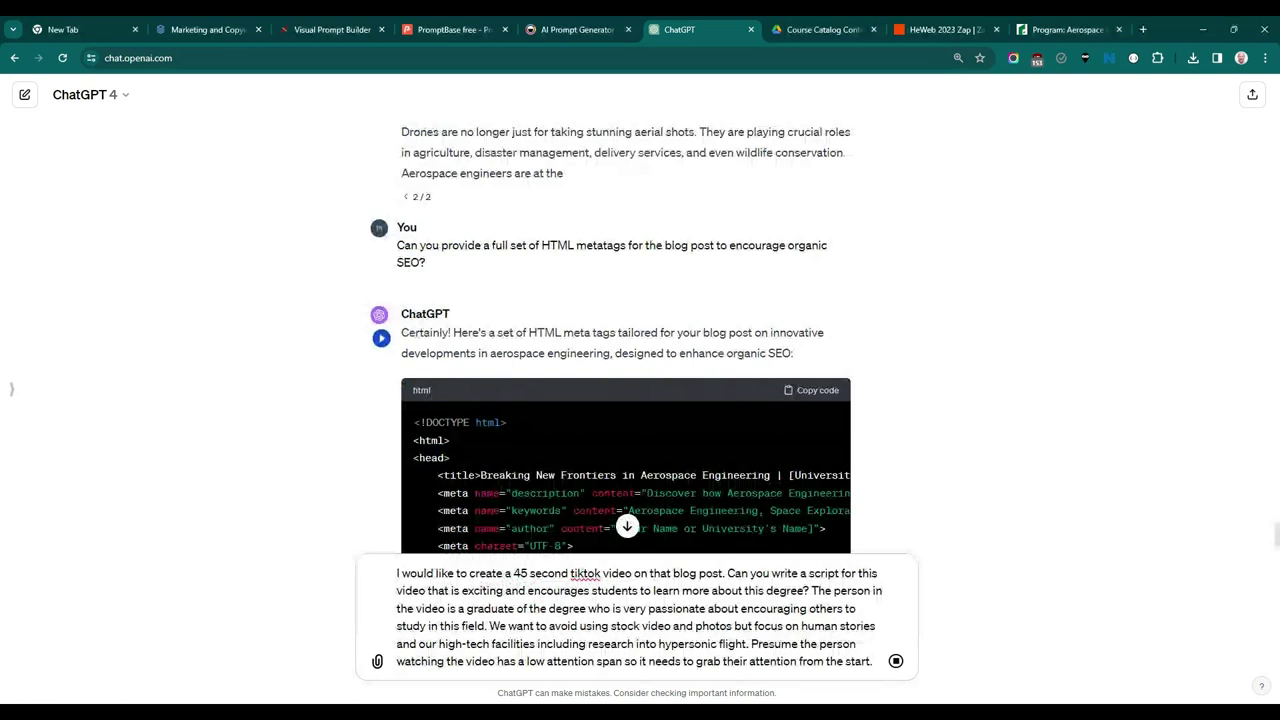
key(shift+Return)
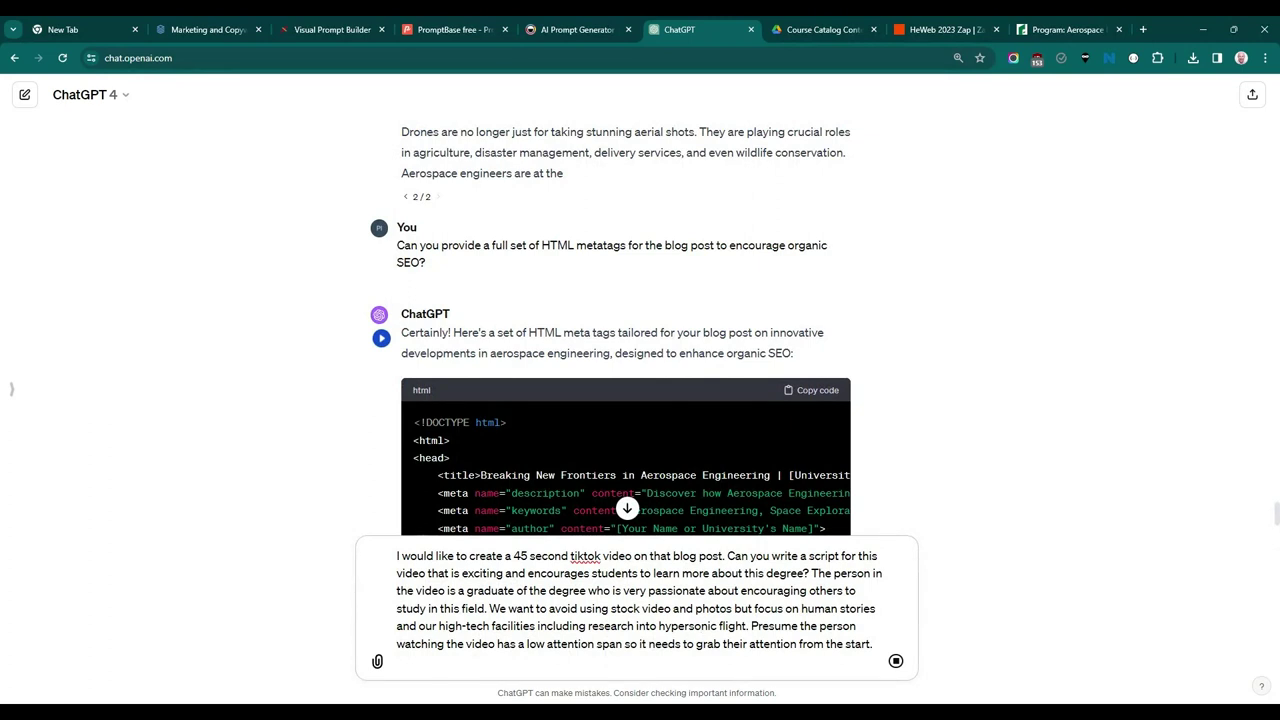
key(shift+Return)
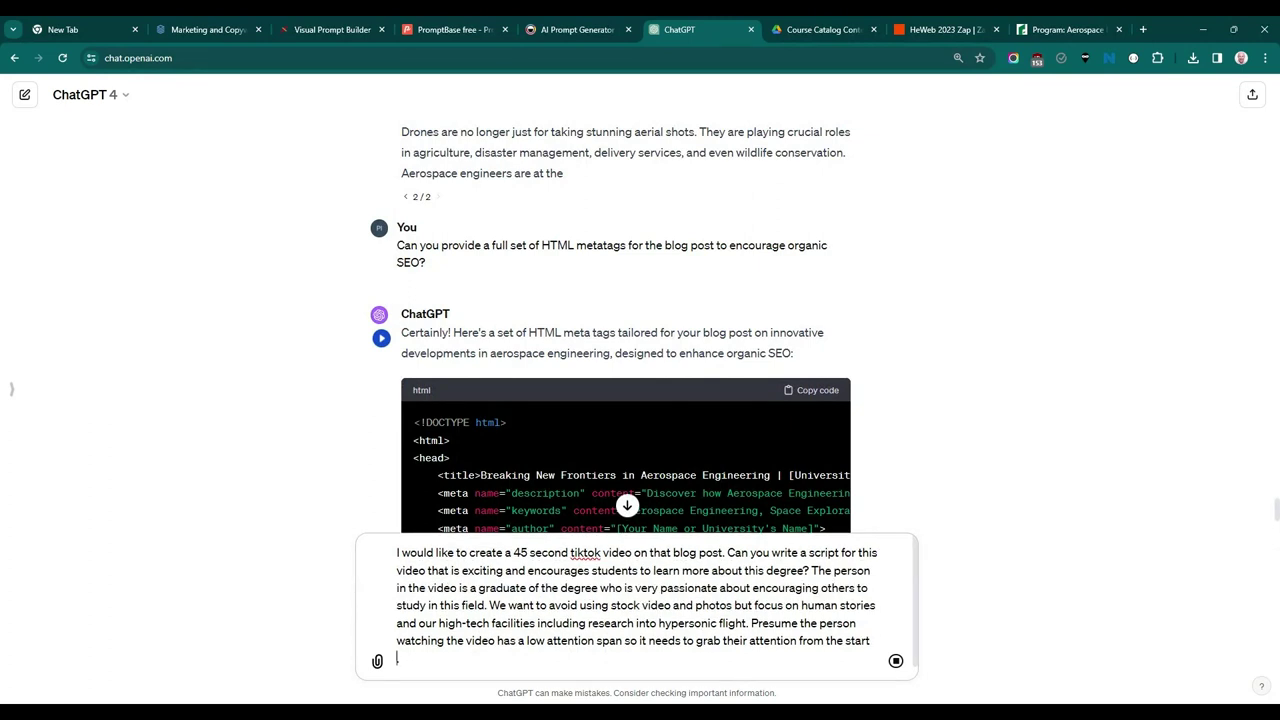
key(BackSpace)
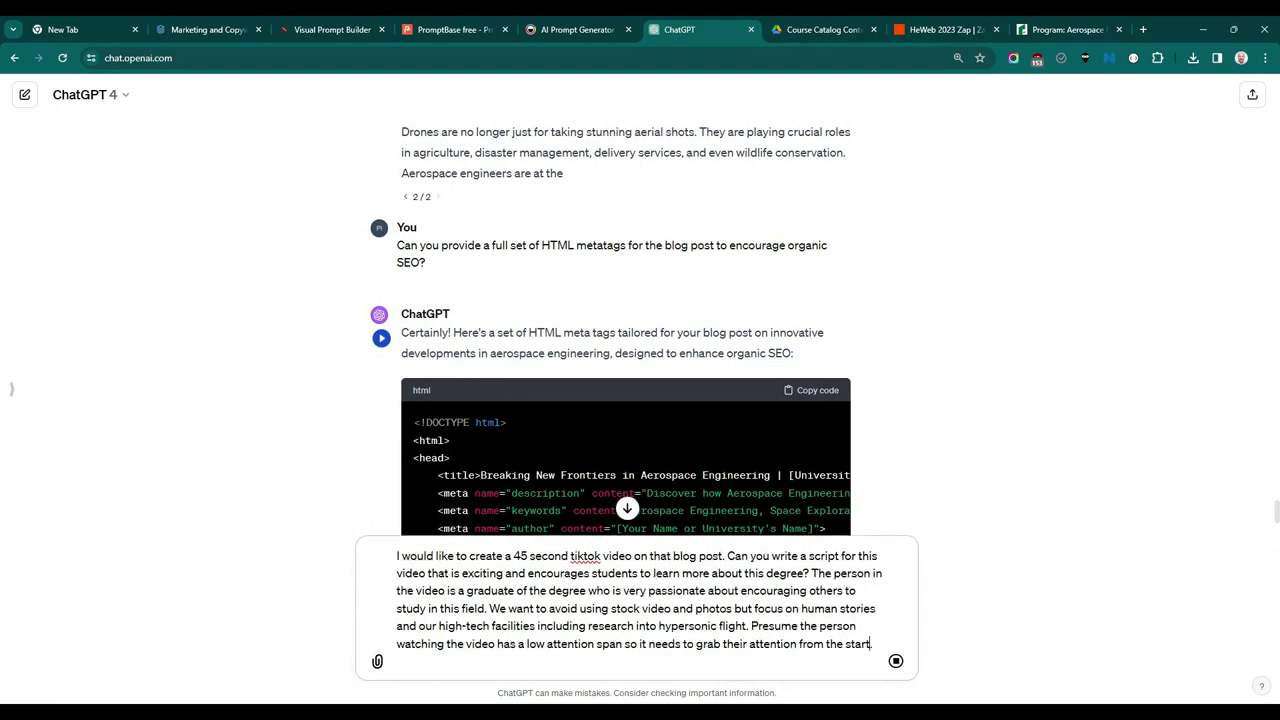
key(ctrl+a)
key(ctrl+x)
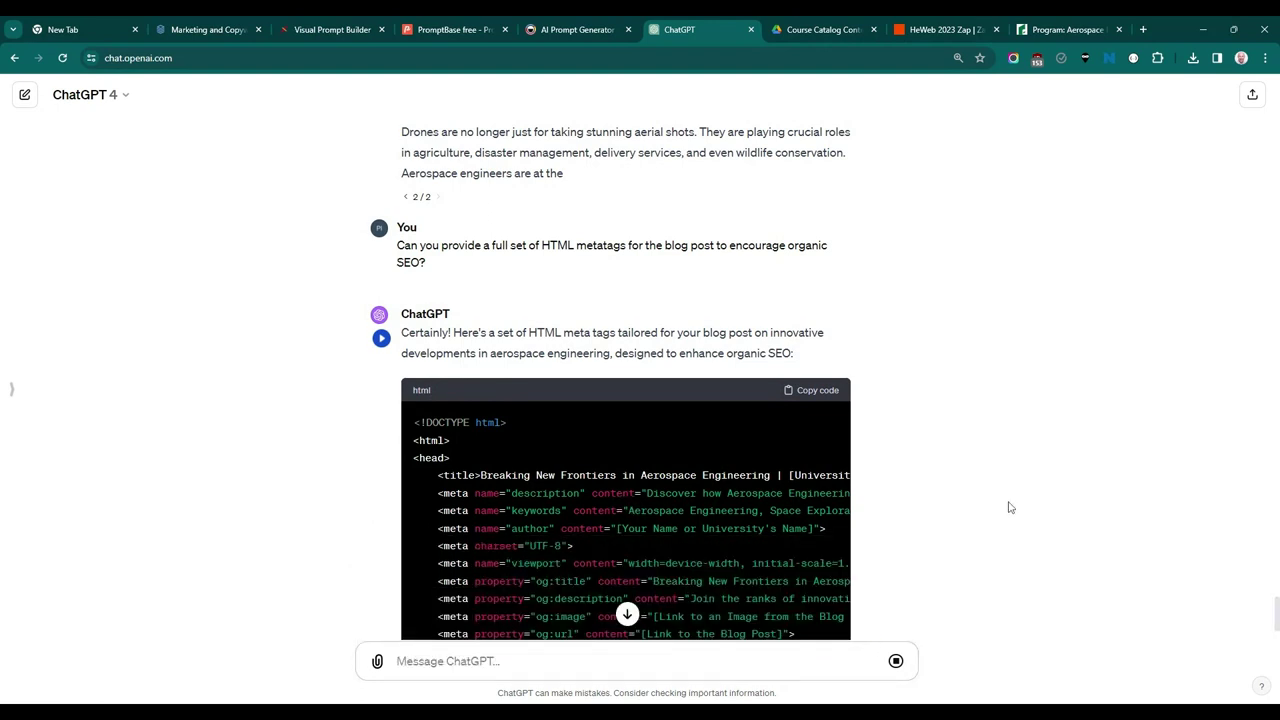
scroll(896, 527, down, 2)
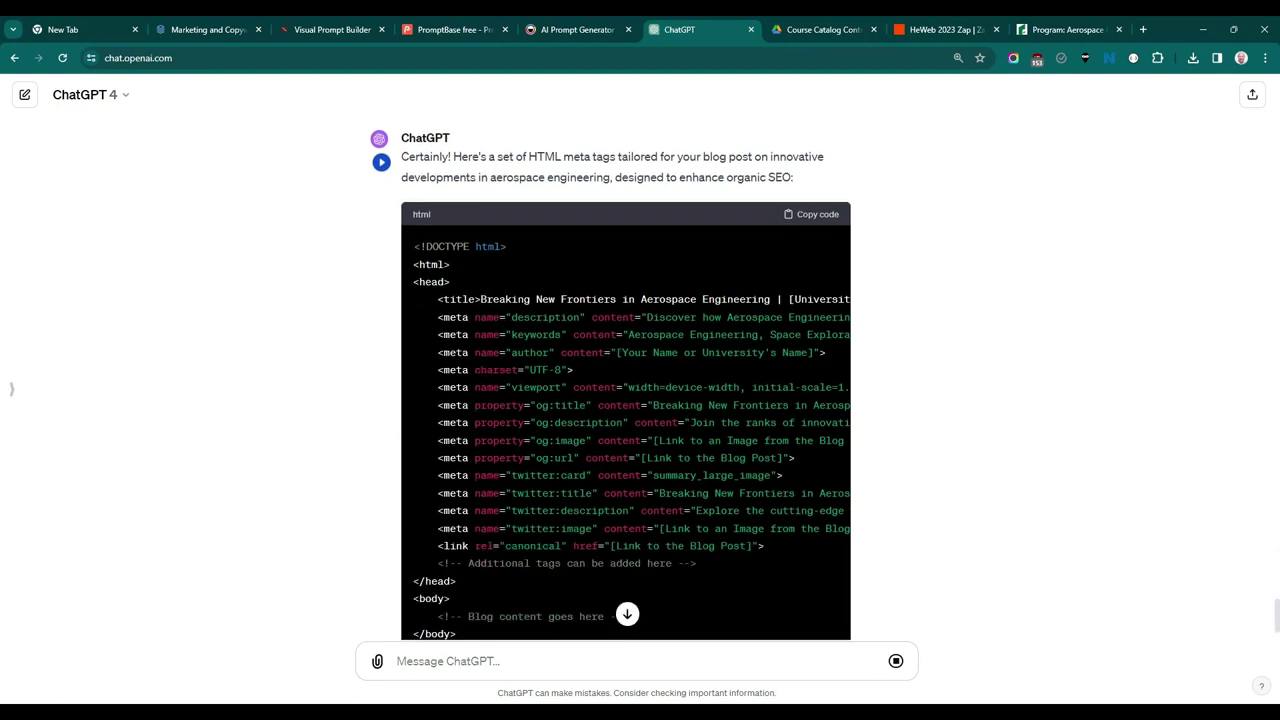
key(ctrl+v)
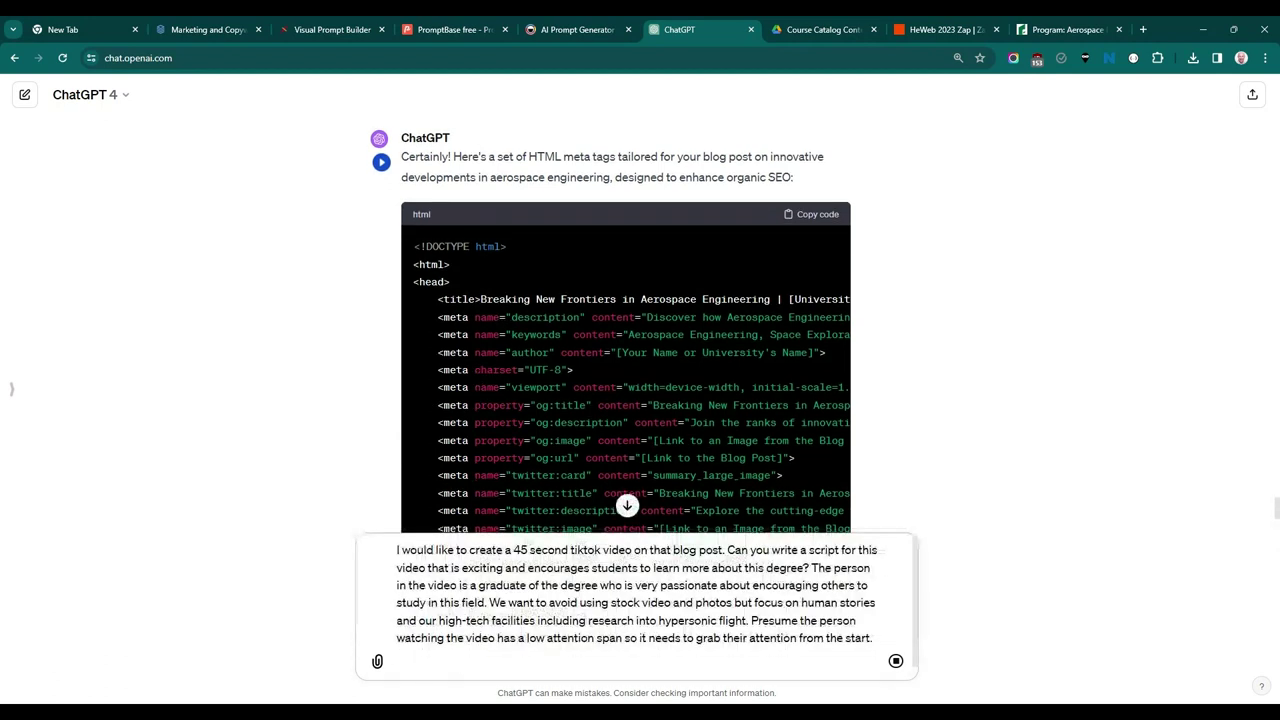
key(shift+Return)
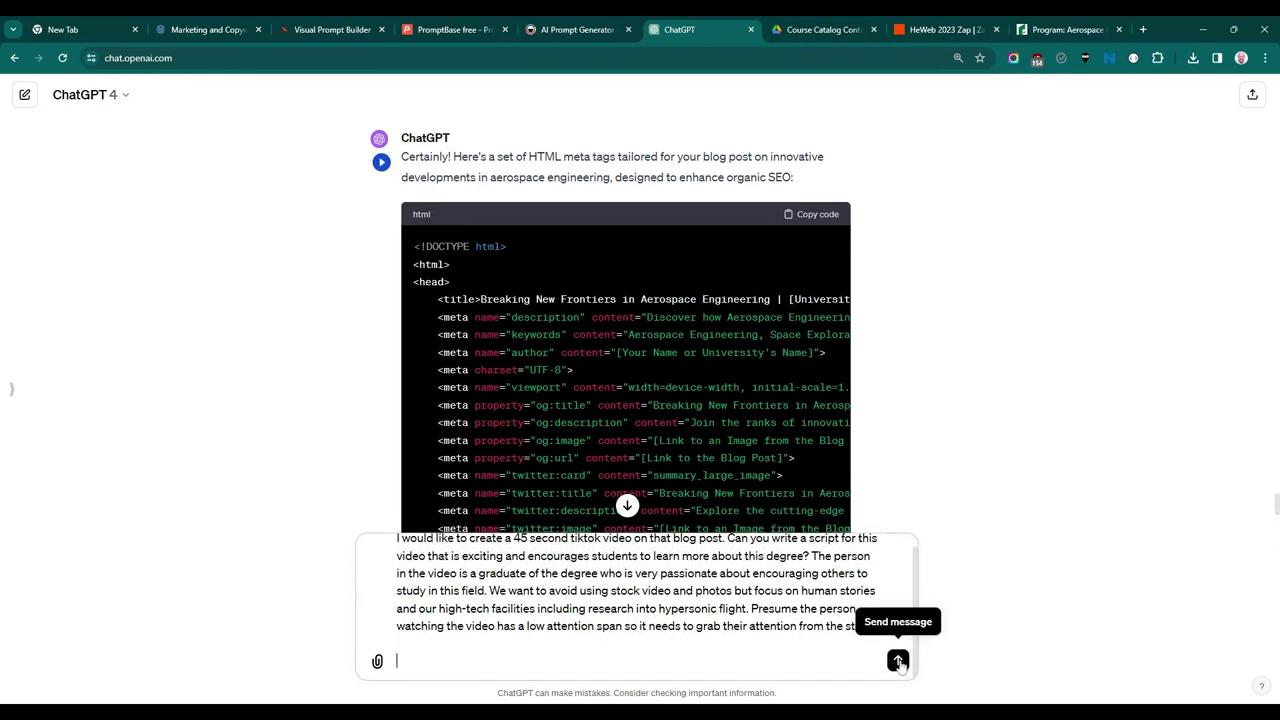
click(898, 661)
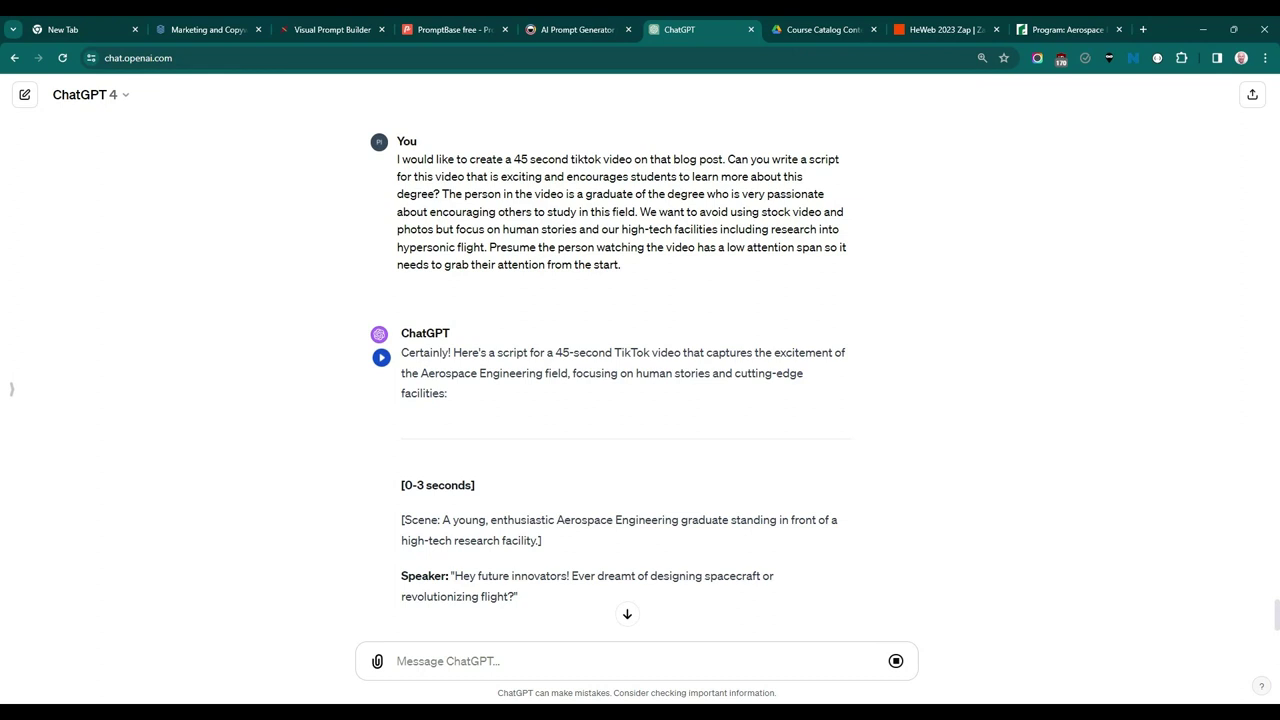
Step: In the university catalog, find the Economics, B.S. - Quantitative Economics program under the College of Letters, Arts, and Social Sciences and select its full page text
click(1078, 29)
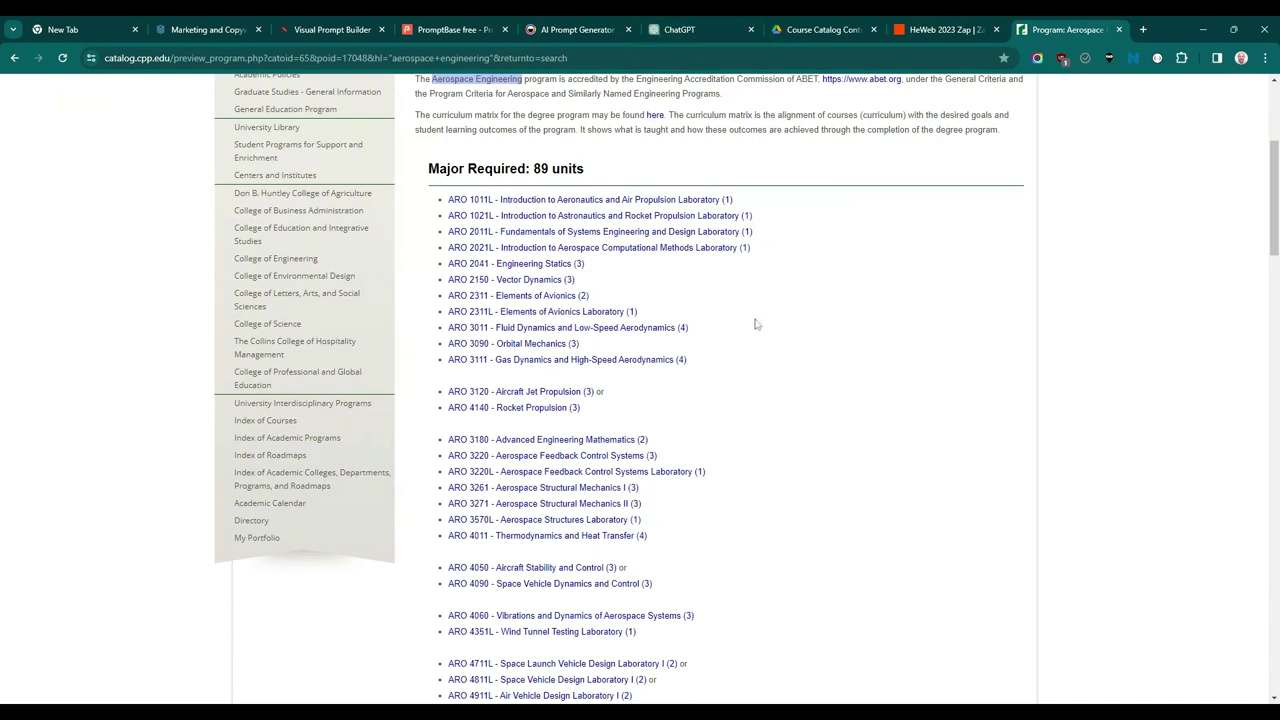
click(953, 31)
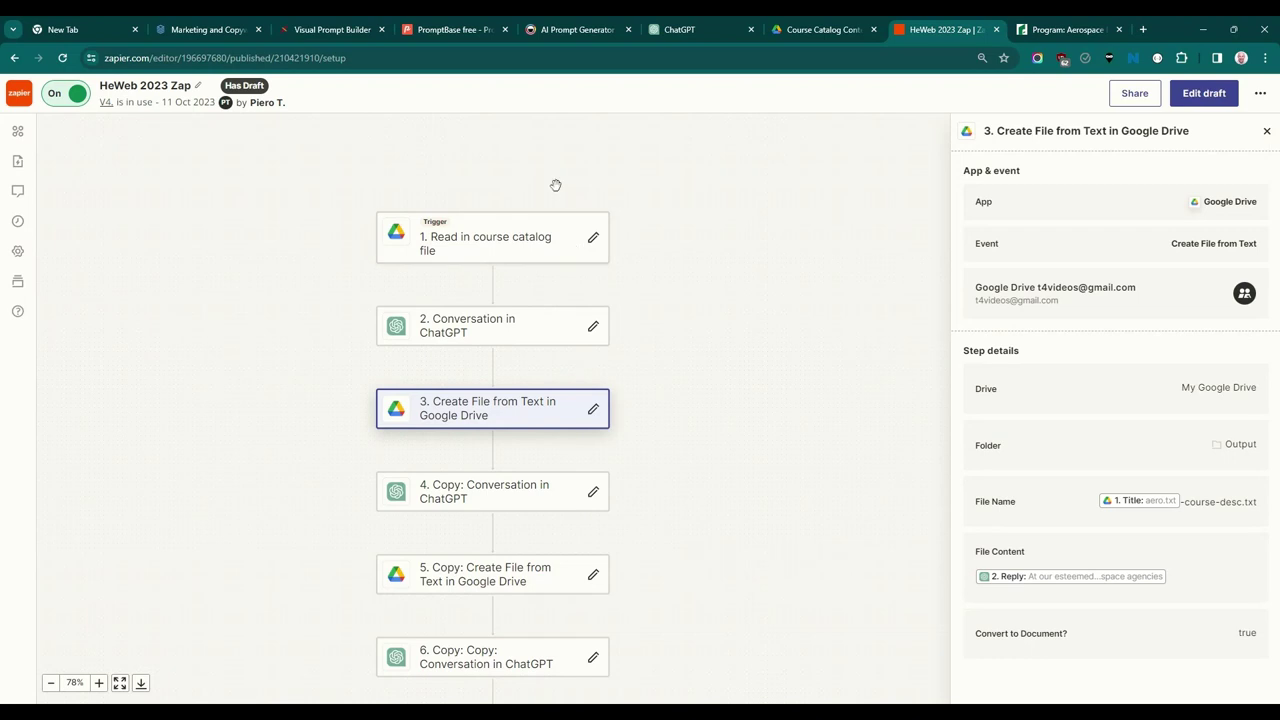
click(1065, 30)
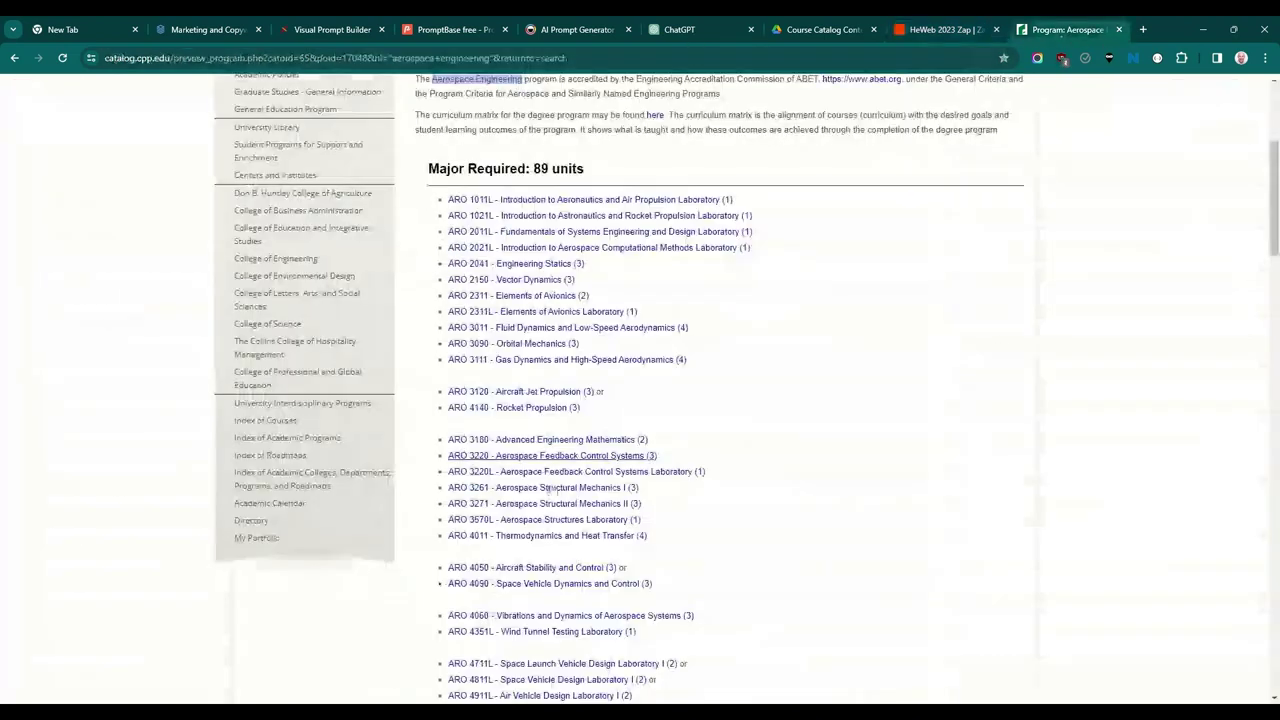
scroll(395, 461, up, 5)
scroll(395, 461, down, 2)
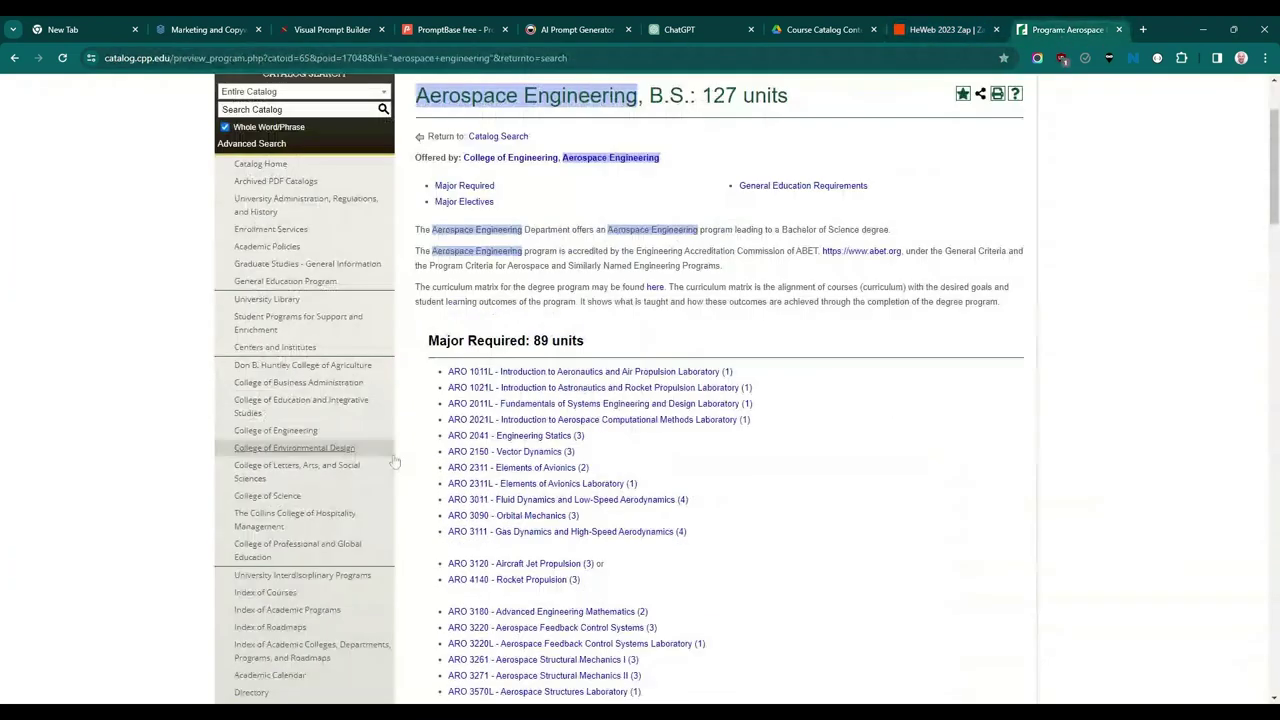
click(305, 470)
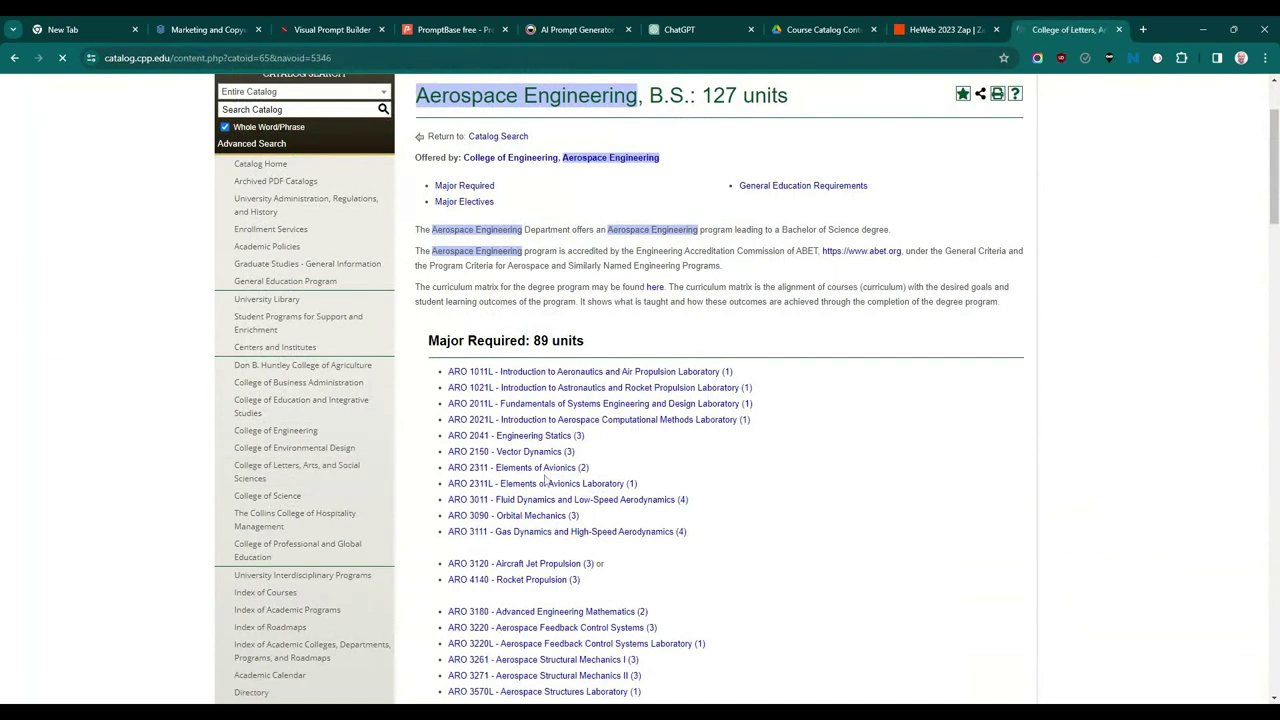
scroll(562, 494, down, 3)
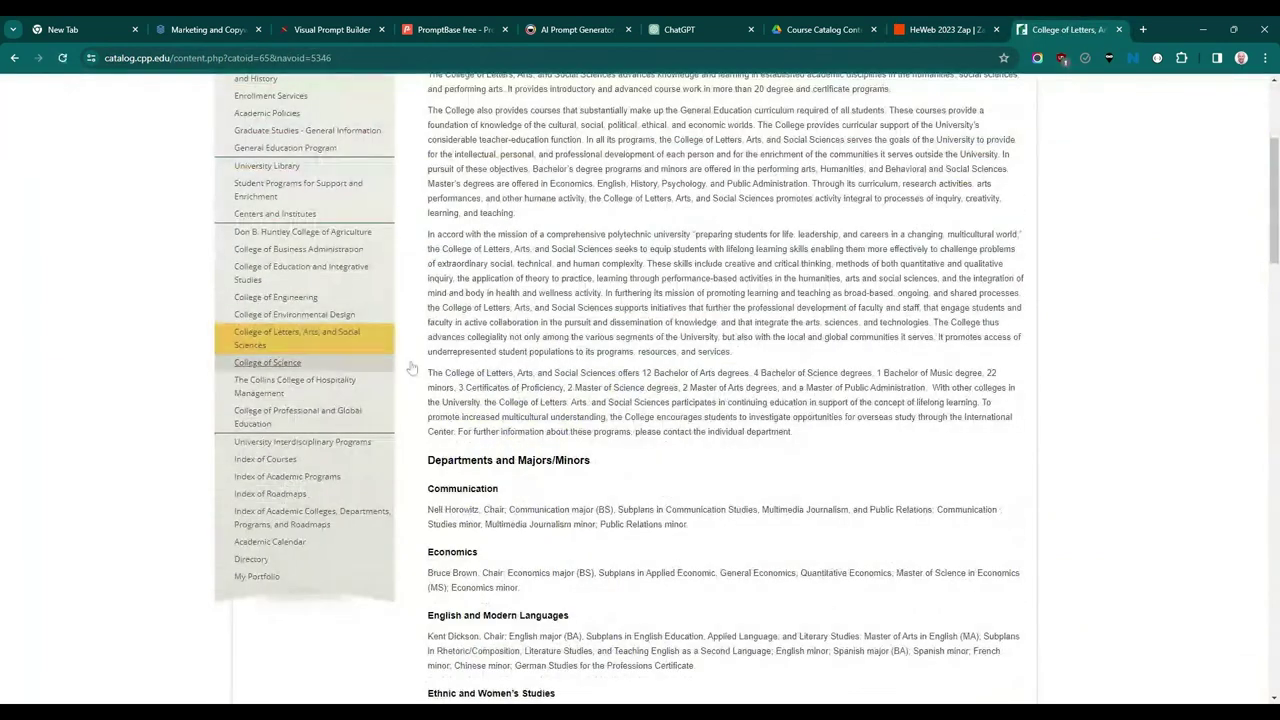
scroll(798, 460, down, 15)
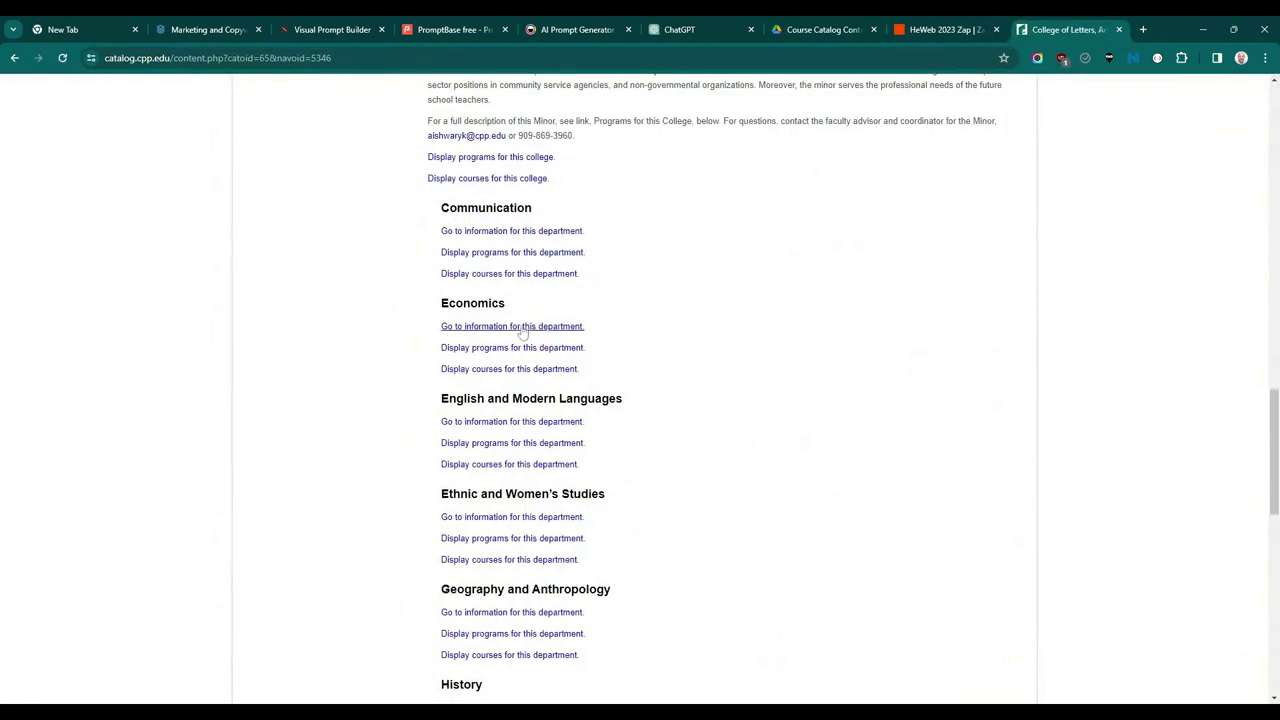
click(538, 348)
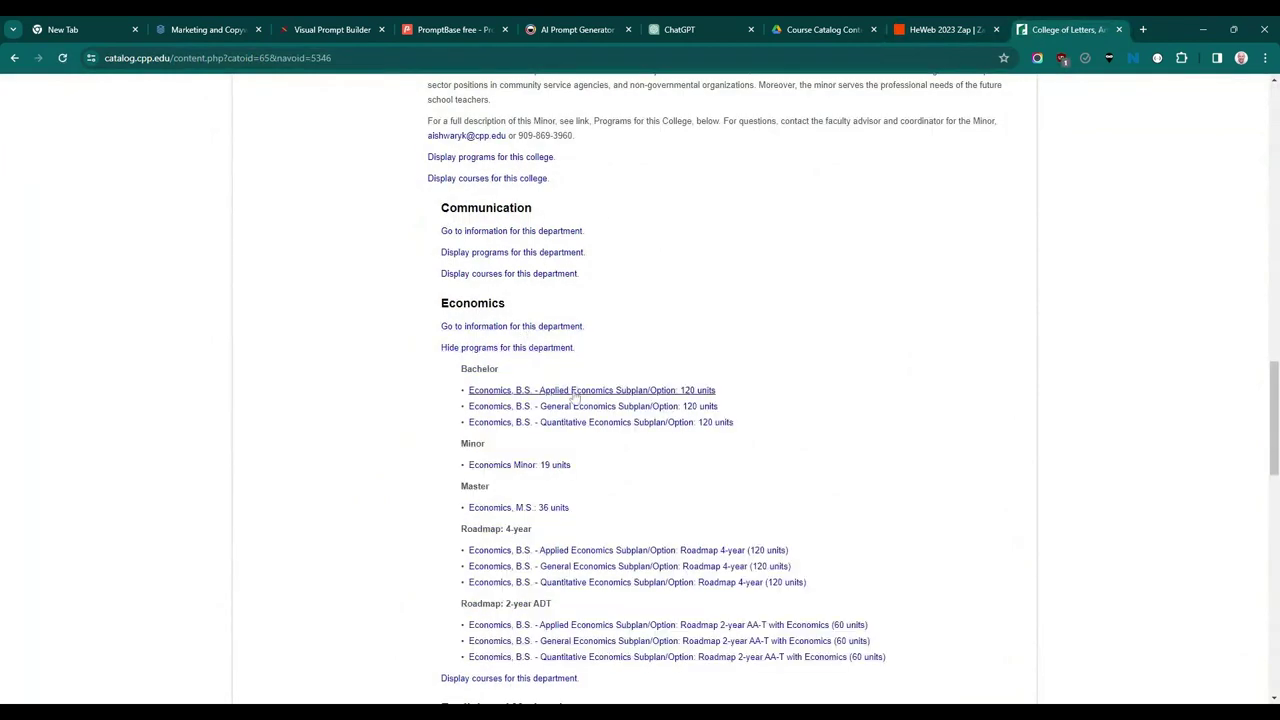
click(598, 423)
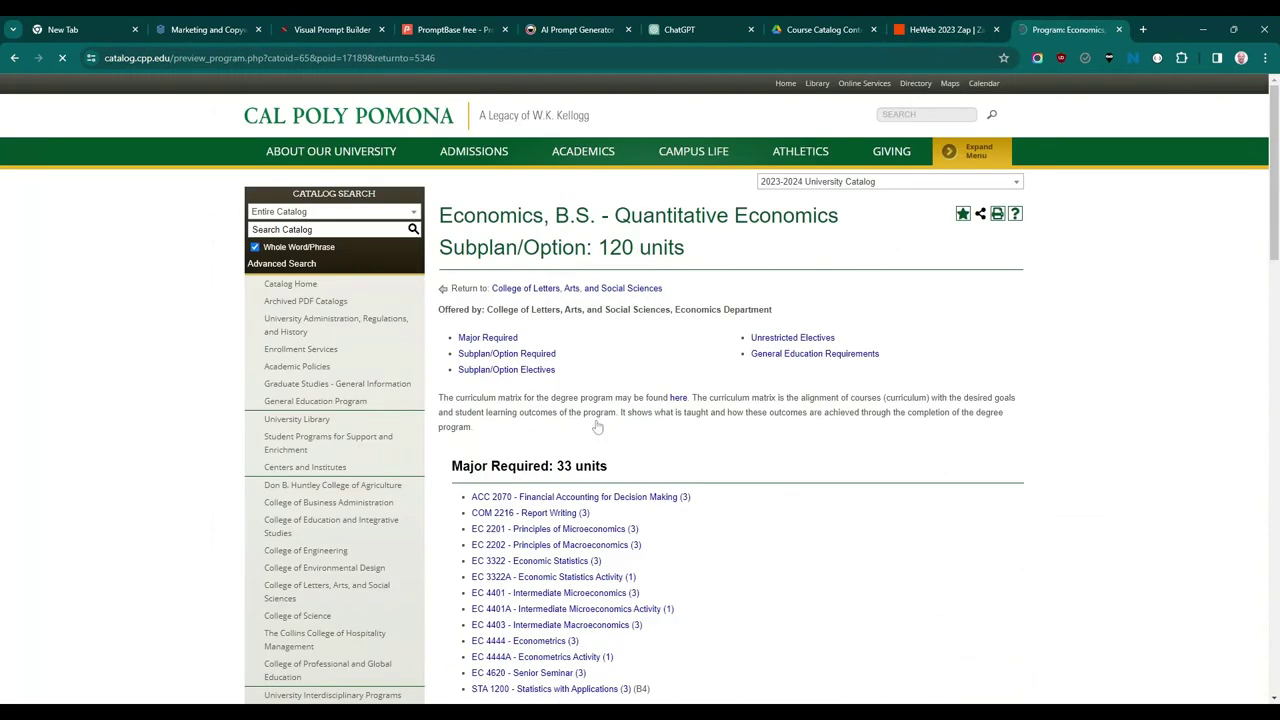
drag(410, 228, 697, 378)
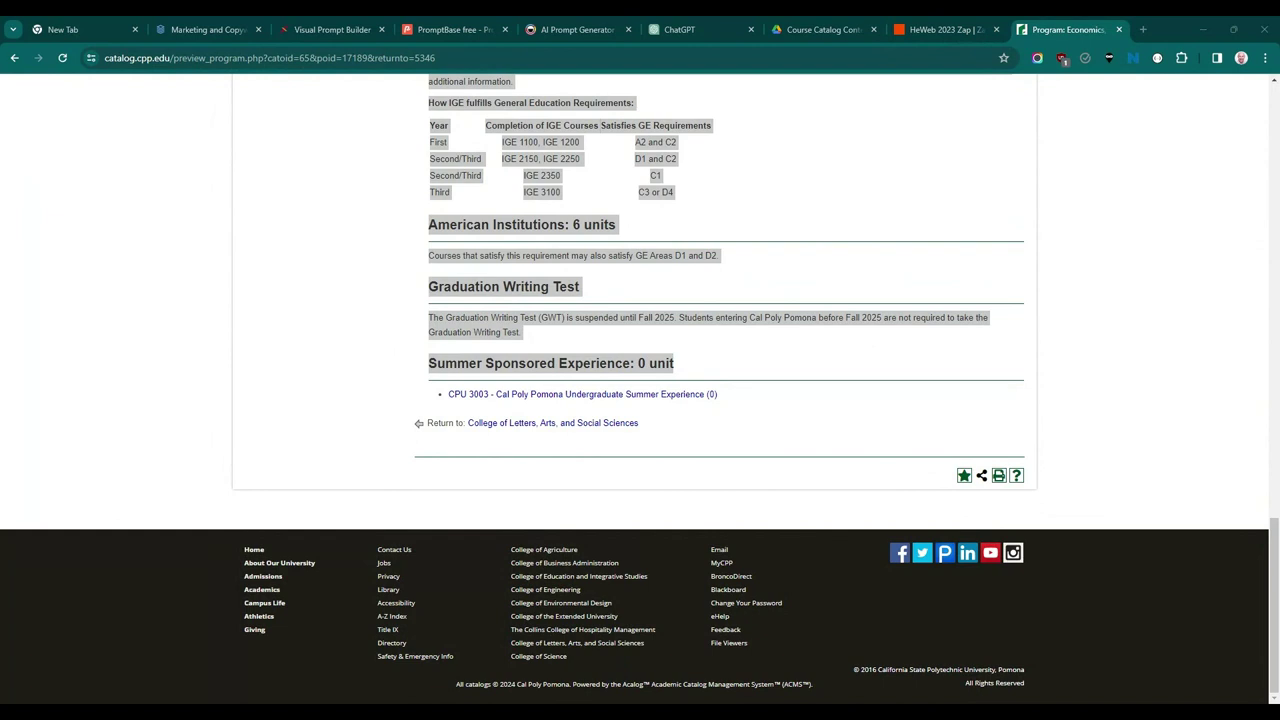
Step: Upload the file econ.txt to the Course Catalog Content folder in Google Drive
click(808, 31)
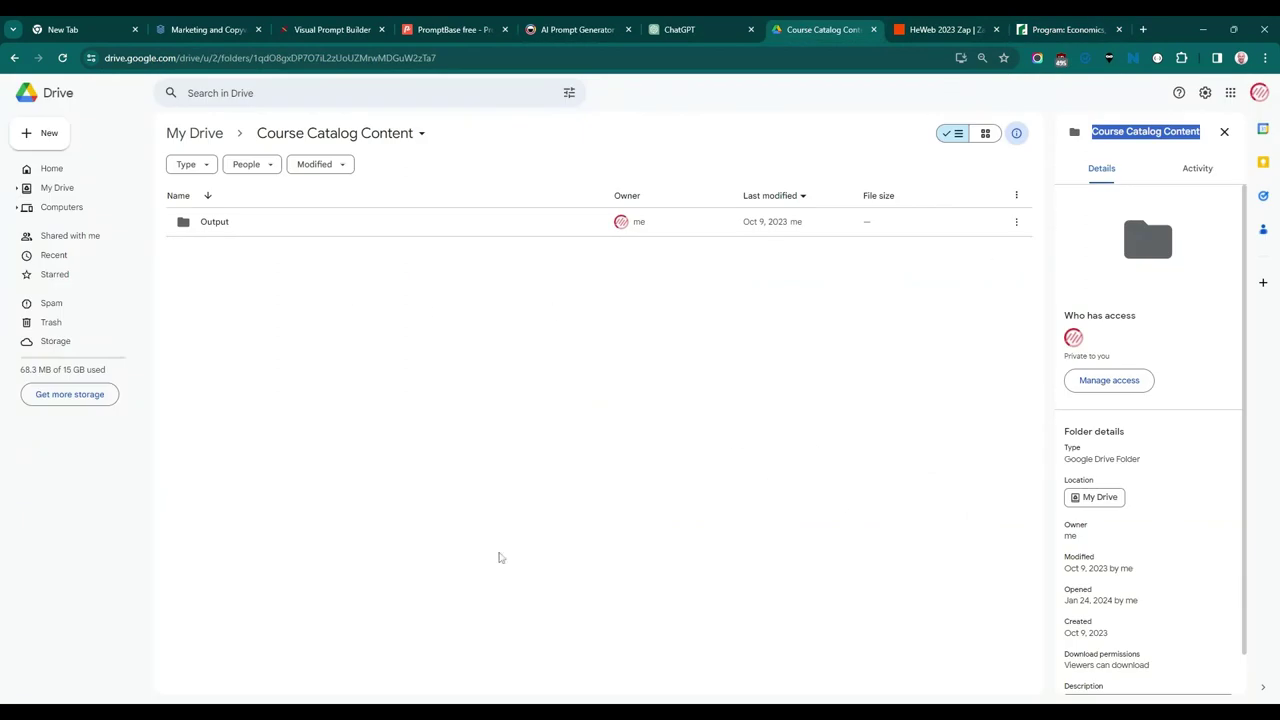
right_click(338, 315)
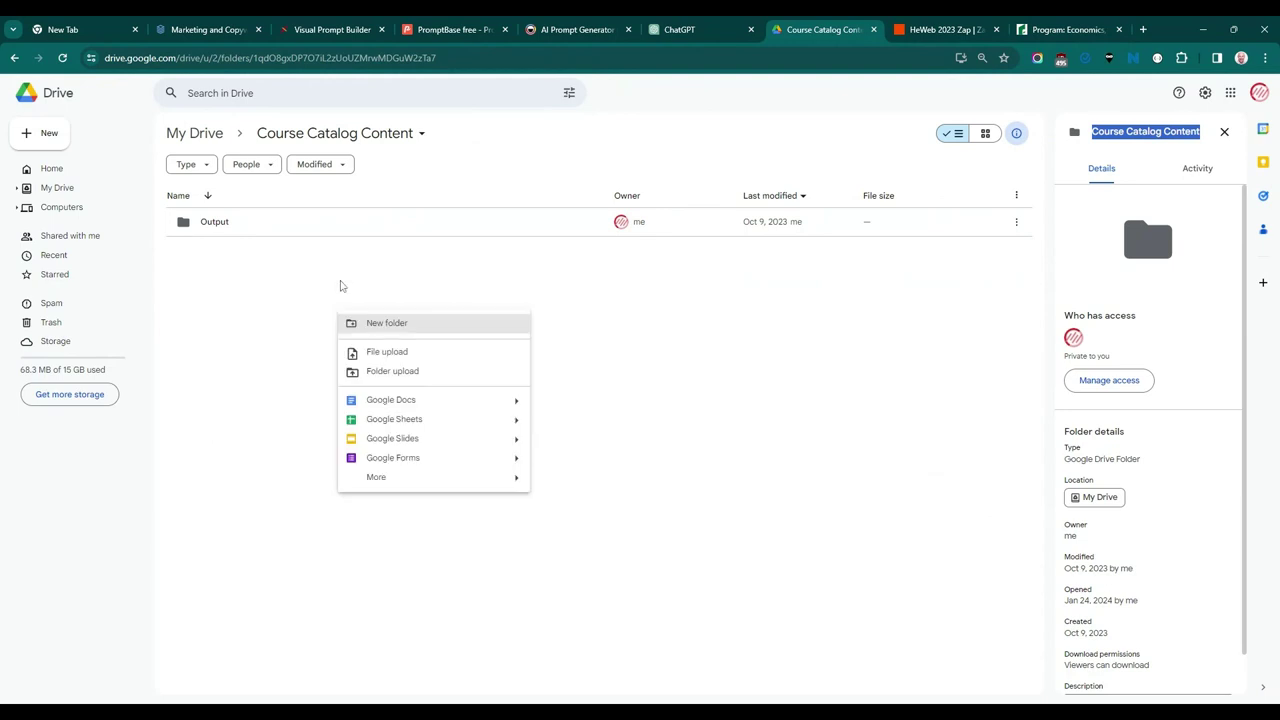
click(412, 355)
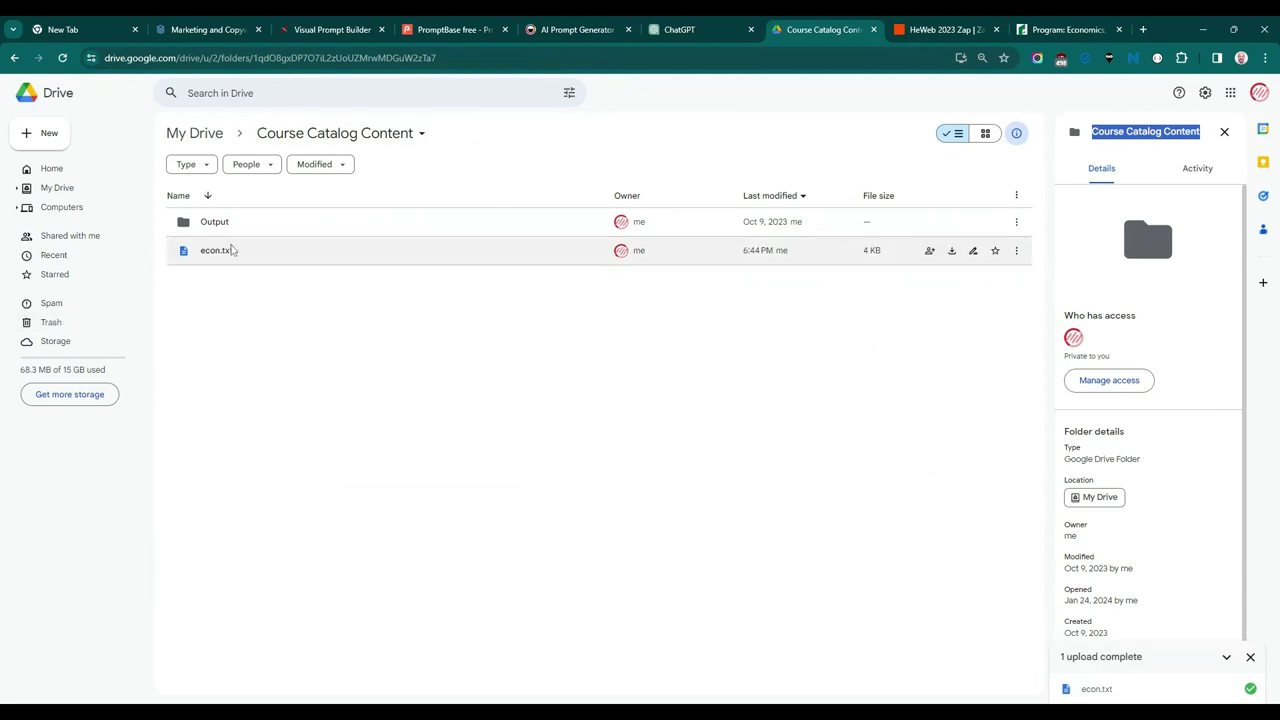
Step: Preview econ.txt to examine the catalog text it contains, and return to the folder listing
double_click(218, 252)
key(ctrl+a)
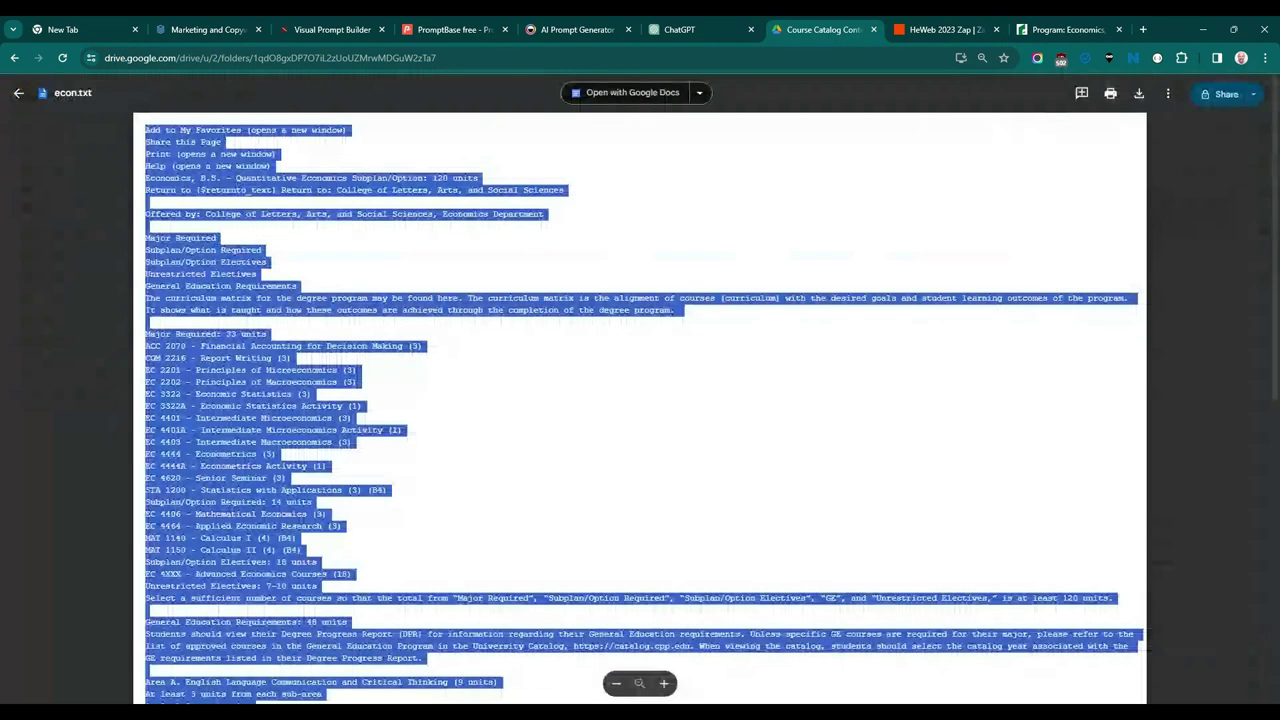
drag(214, 130, 557, 491)
click(560, 494)
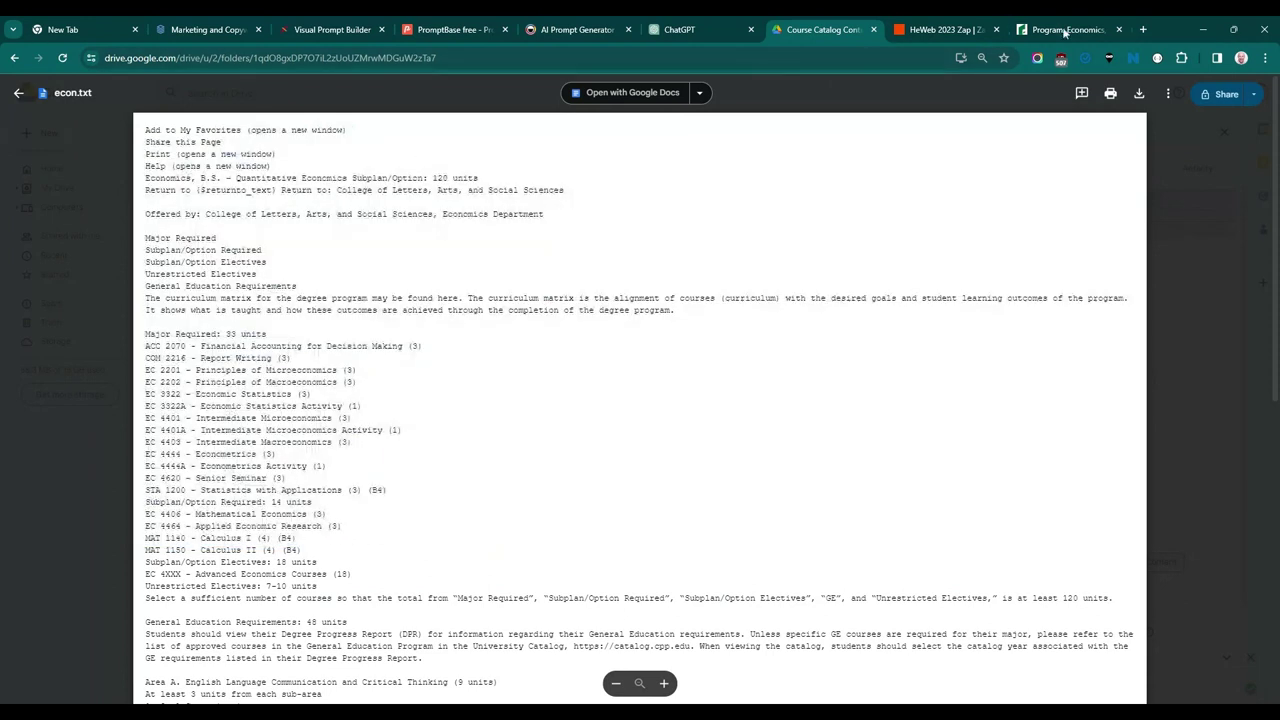
click(77, 346)
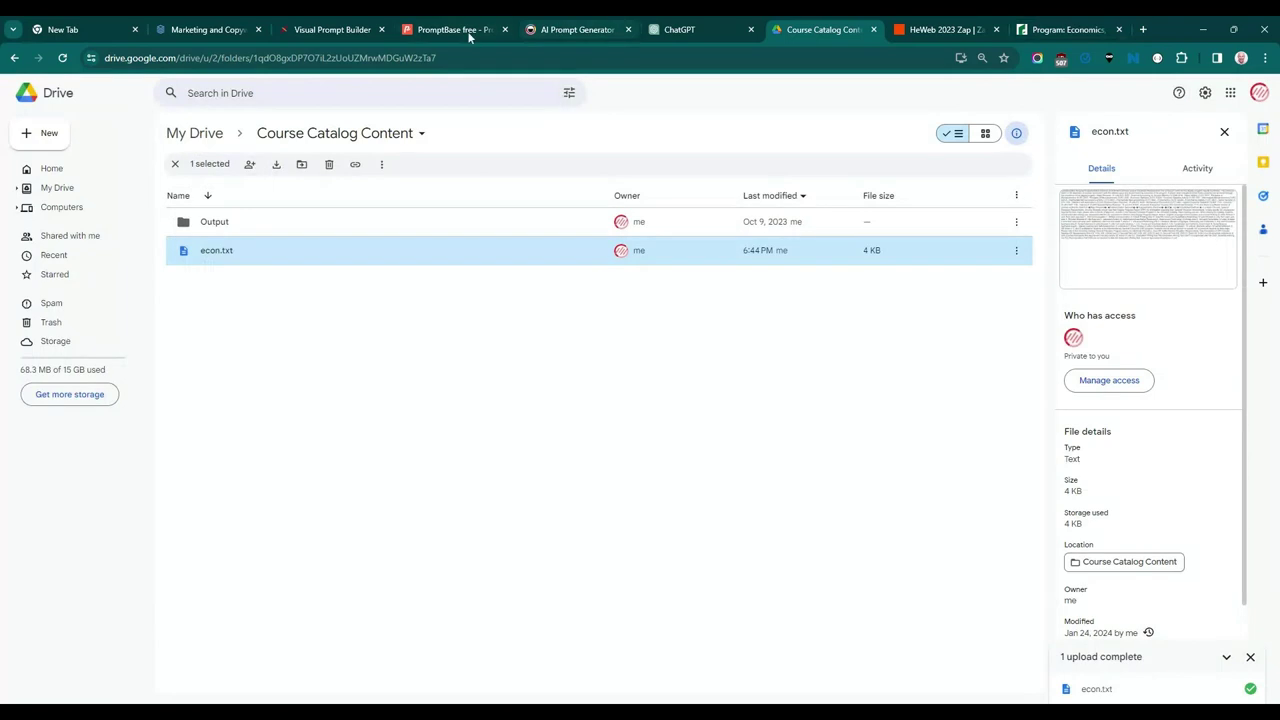
Step: Switch to the HeWeb 2023 Zap in Zapier and examine the user message of its first ChatGPT conversation step, including the hard-coded degree name
click(905, 30)
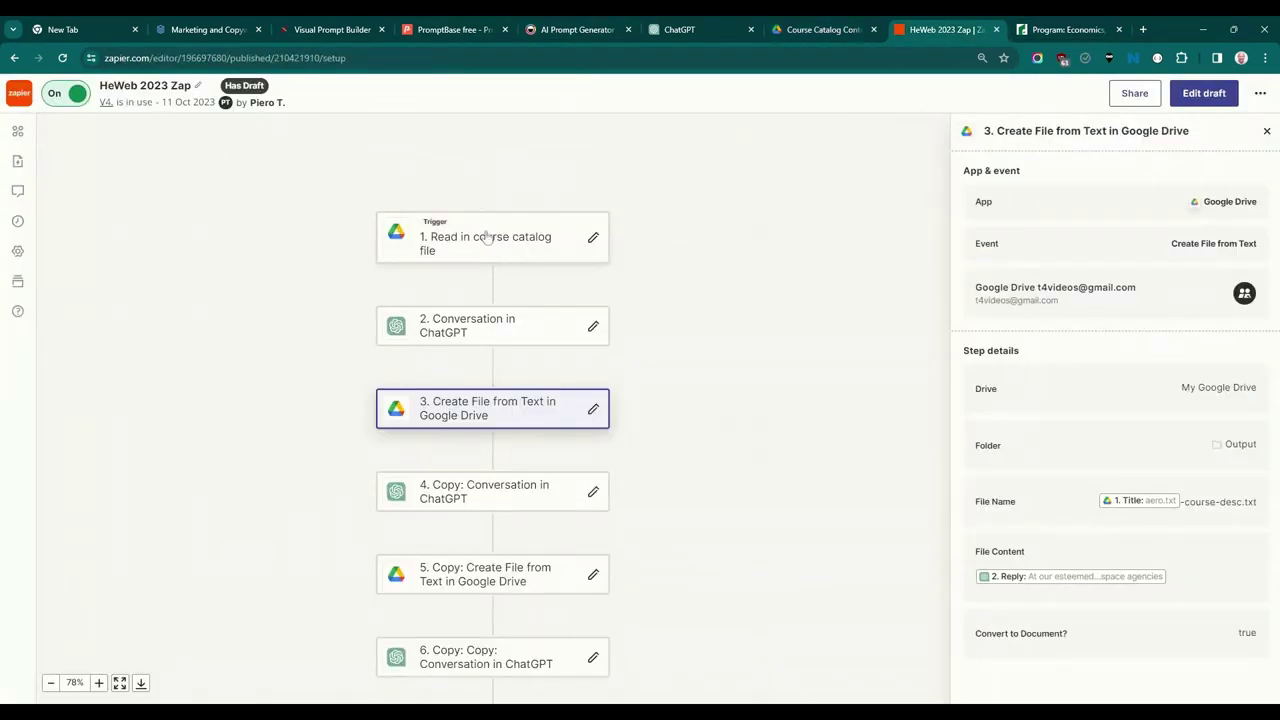
click(505, 338)
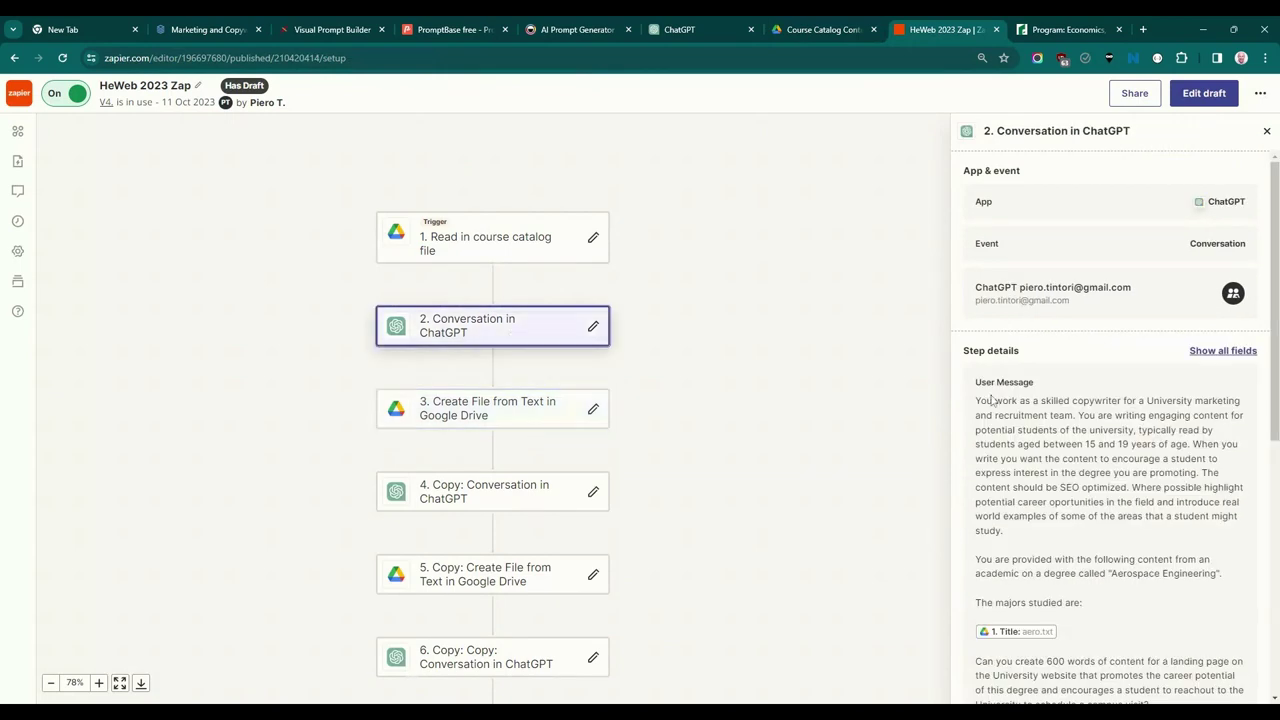
scroll(1065, 461, down, 3)
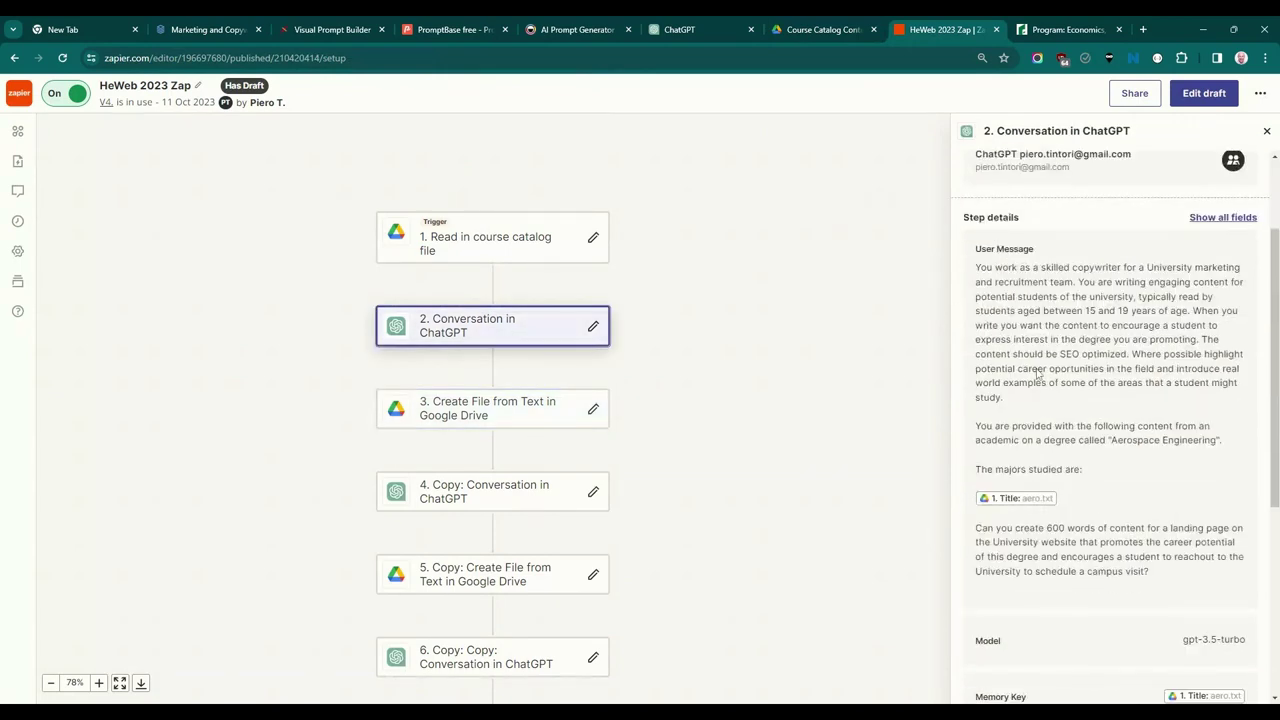
double_click(1166, 441)
click(1141, 405)
drag(1133, 440, 1216, 440)
click(1181, 423)
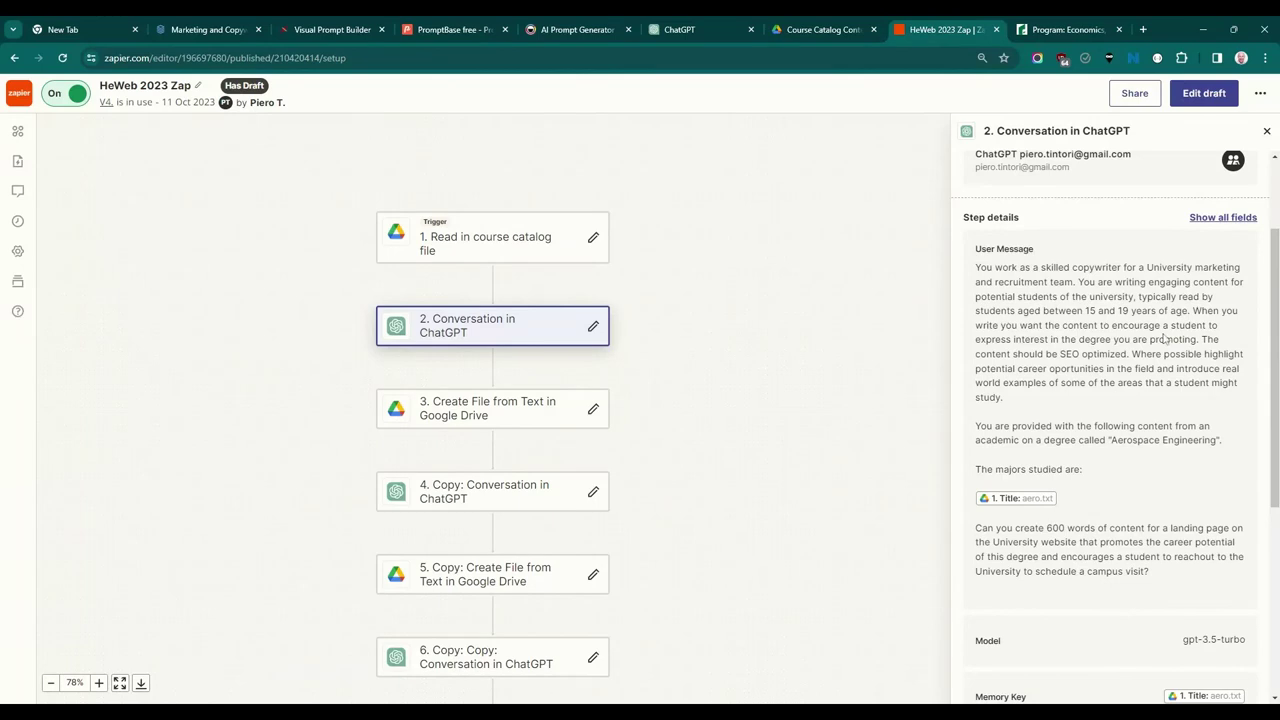
Step: Open the Zap's existing draft, check the ChatGPT conversation prompt without the specific degree name, and publish the draft as a new version
click(1205, 93)
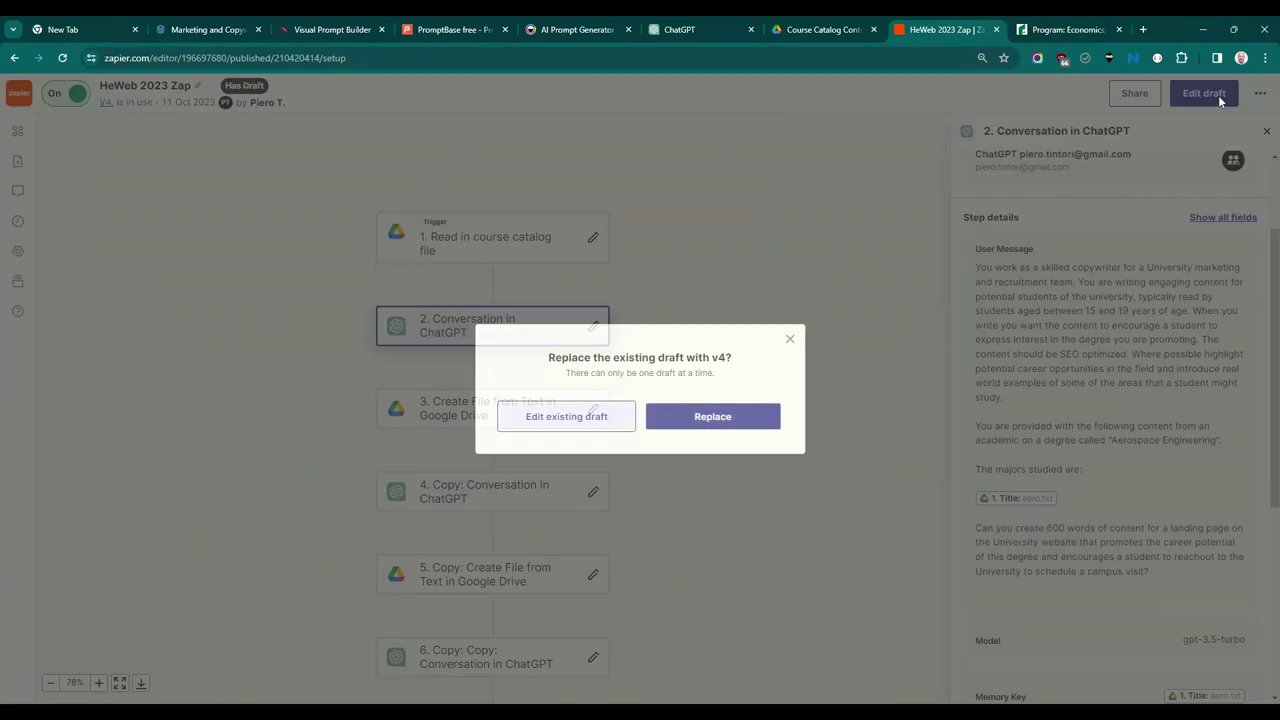
click(600, 413)
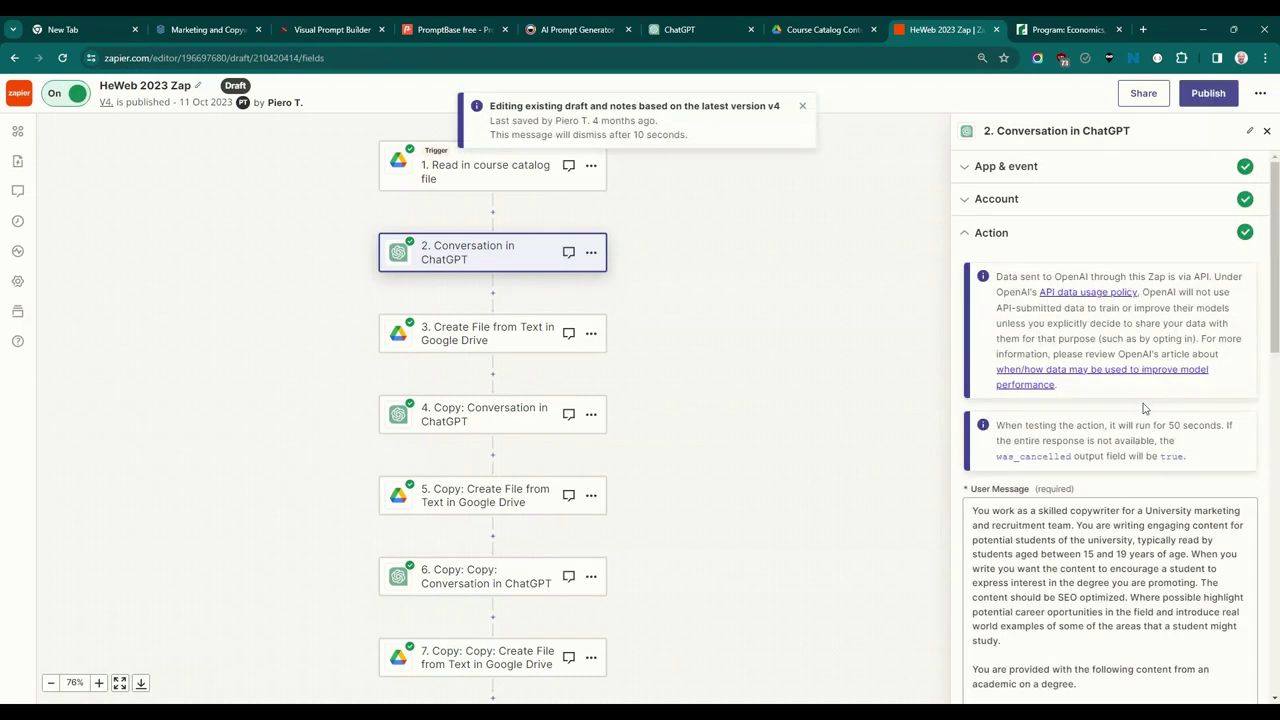
scroll(1145, 408, down, 1)
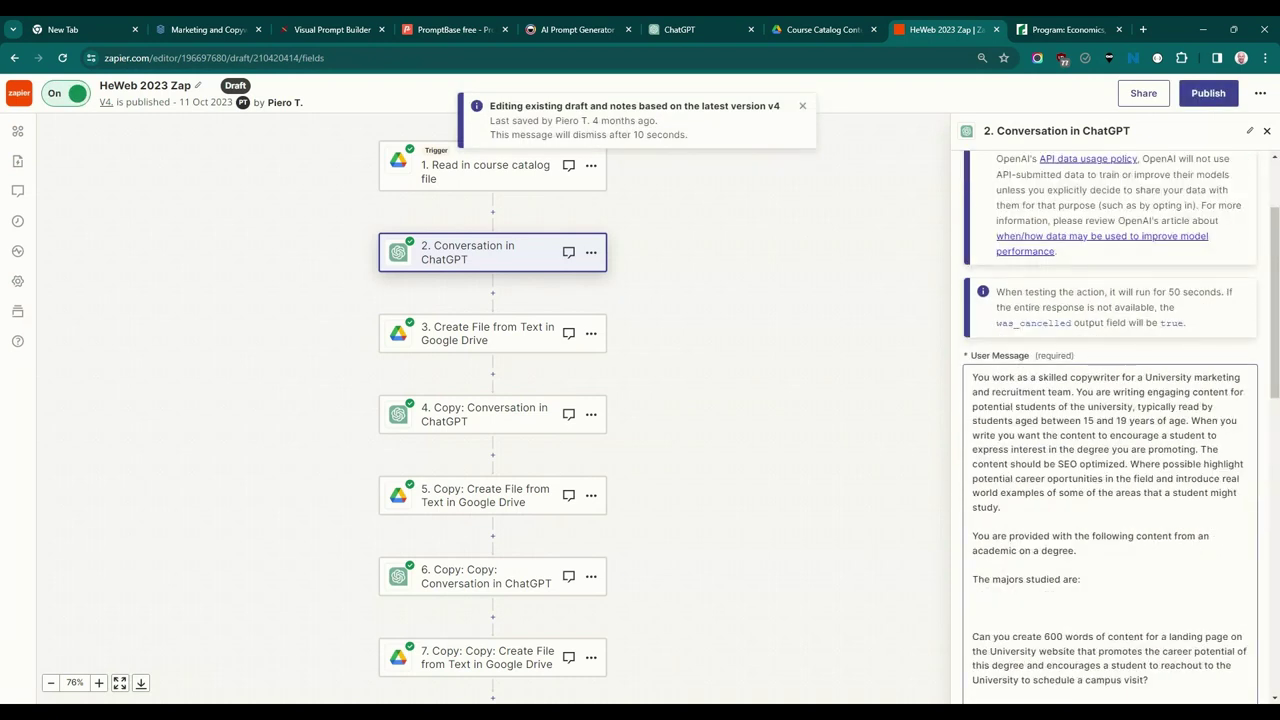
scroll(1110, 450, down, 3)
click(1207, 93)
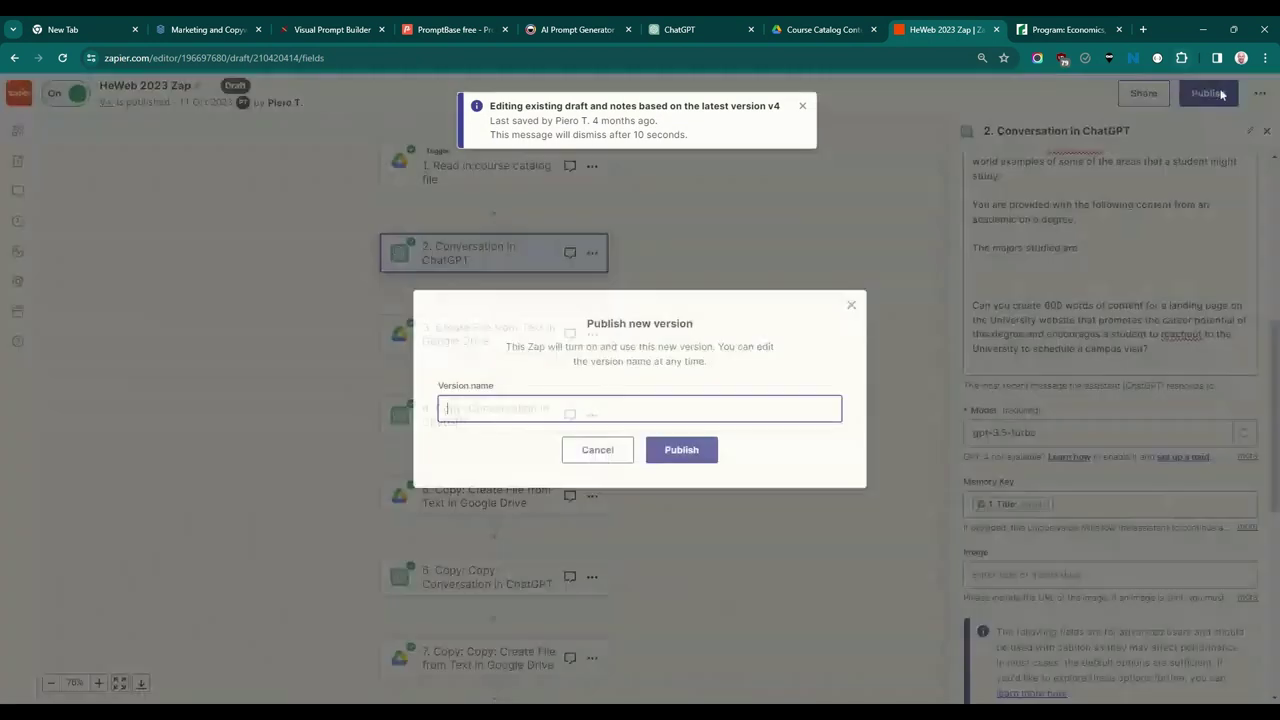
click(690, 460)
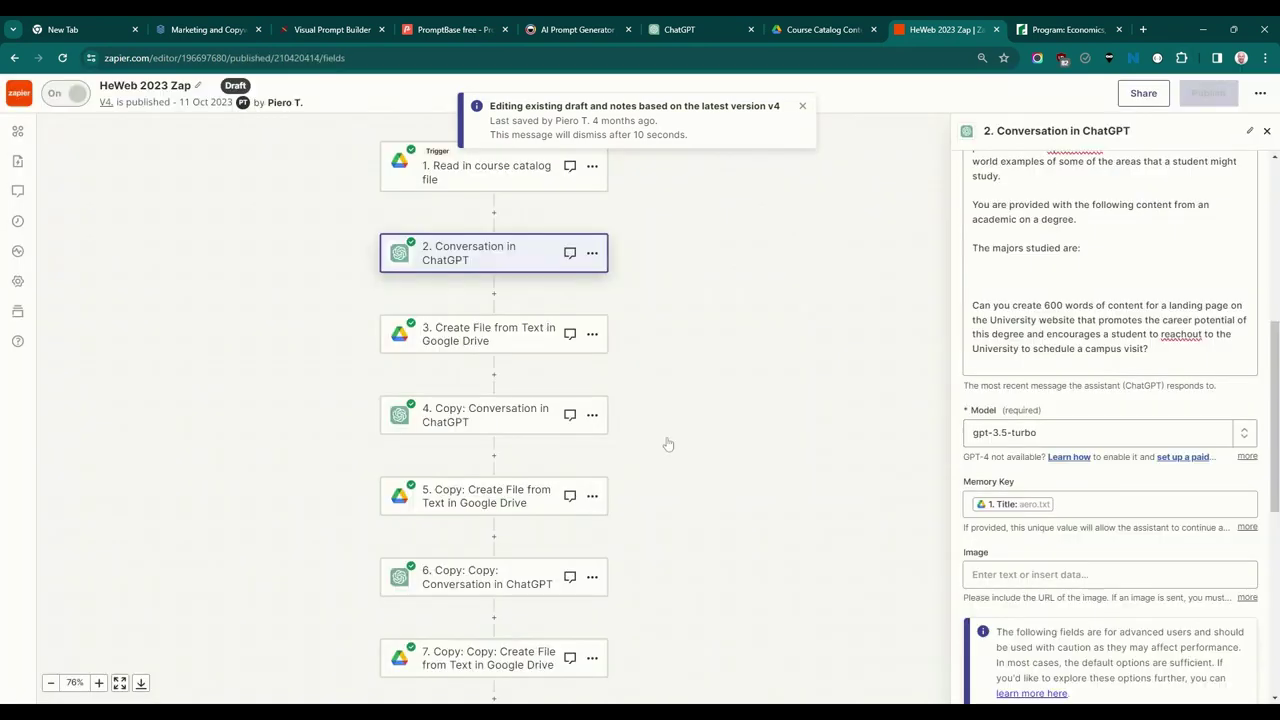
Step: Examine the Zap's first Create File from Text step and its second ChatGPT conversation step, including the blog post prompt and memory key
click(537, 330)
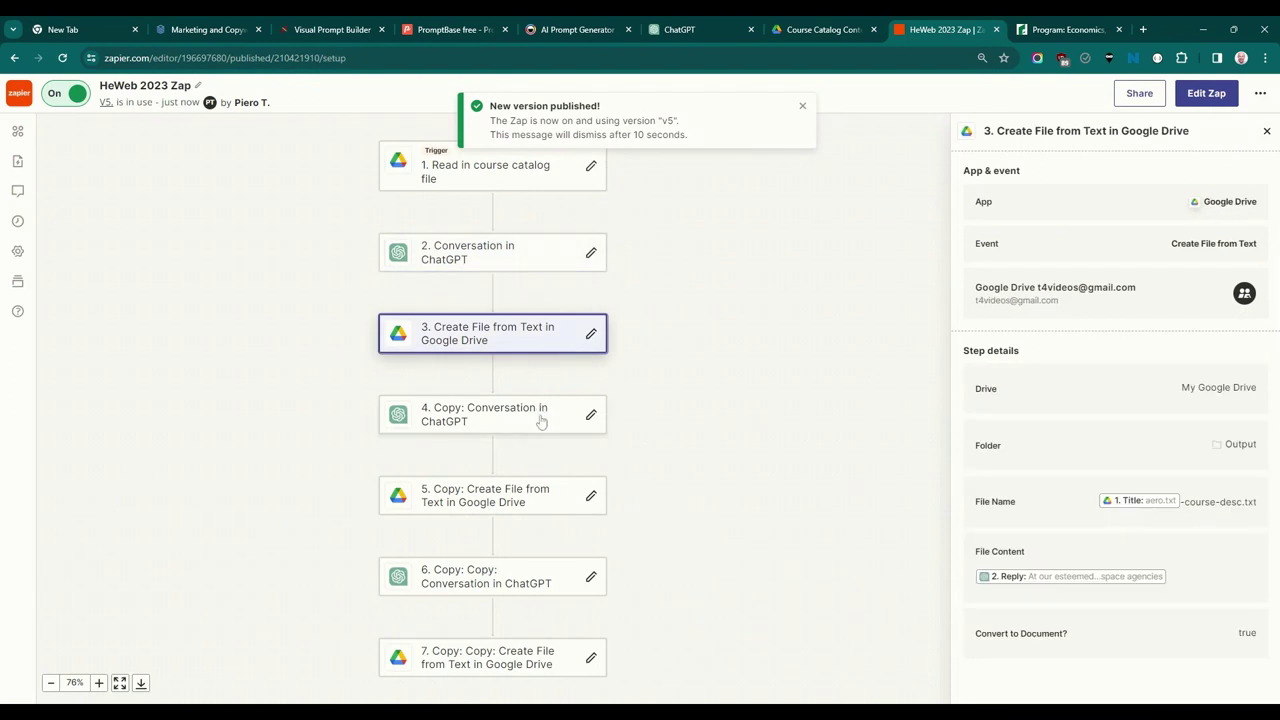
click(540, 416)
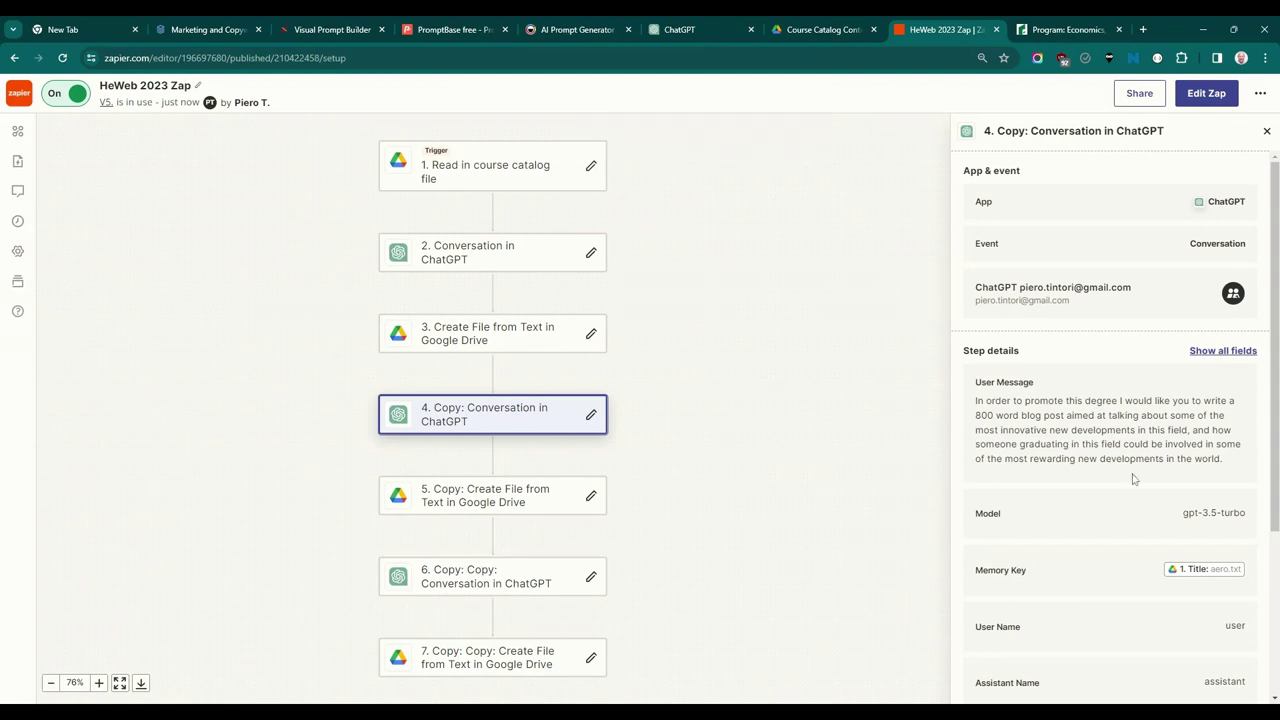
scroll(1186, 566, down, 2)
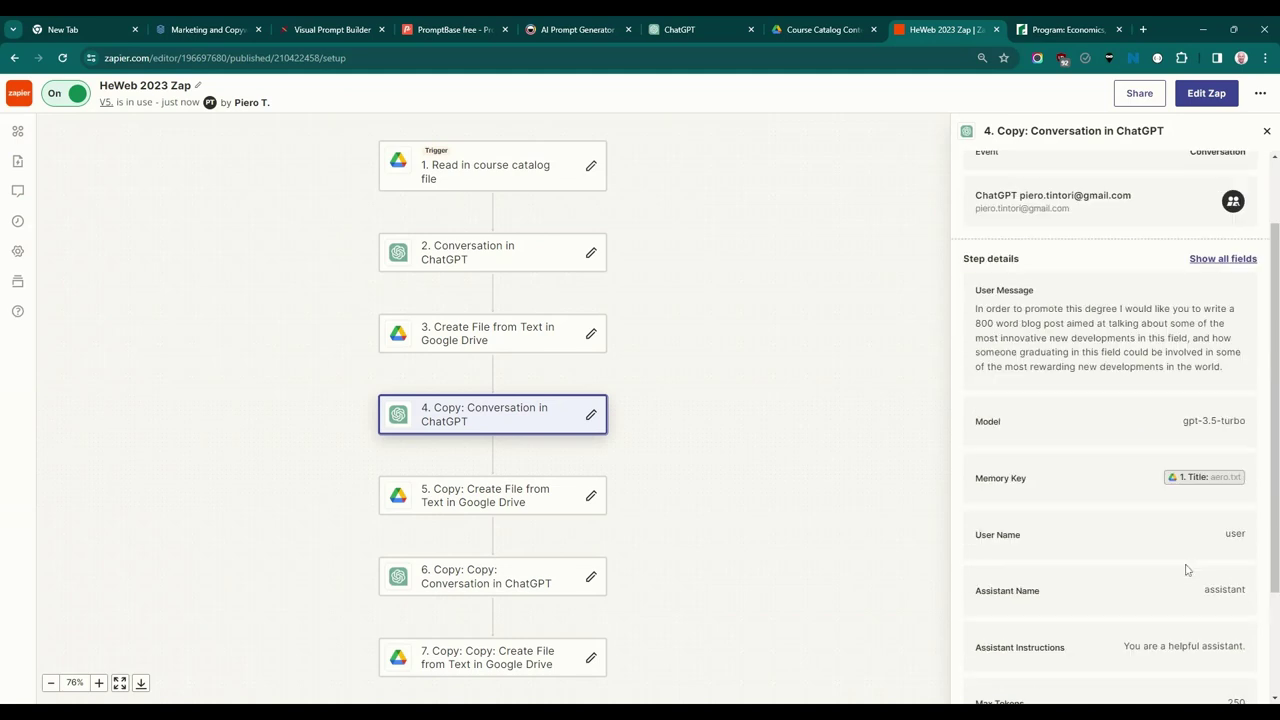
scroll(591, 571, down, 1)
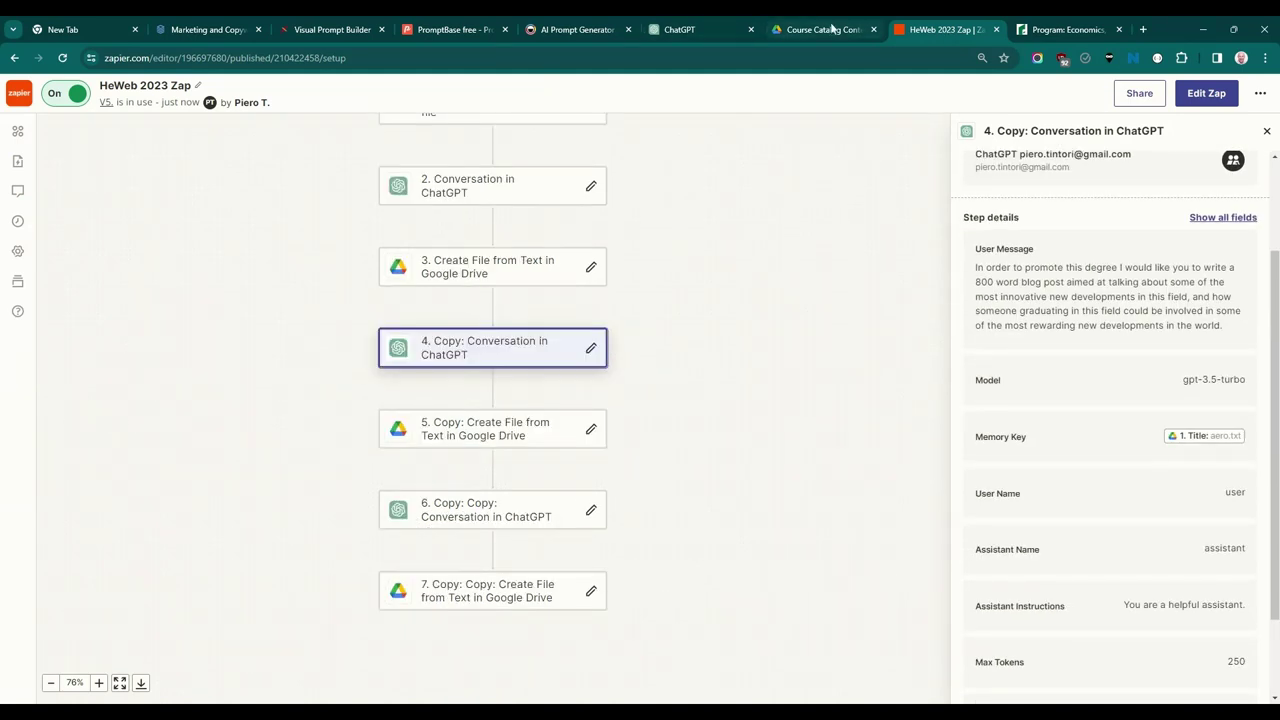
Step: Switch to Google Drive and open the econ-course-desc document from the Output folder inside Course Catalog Content
click(800, 22)
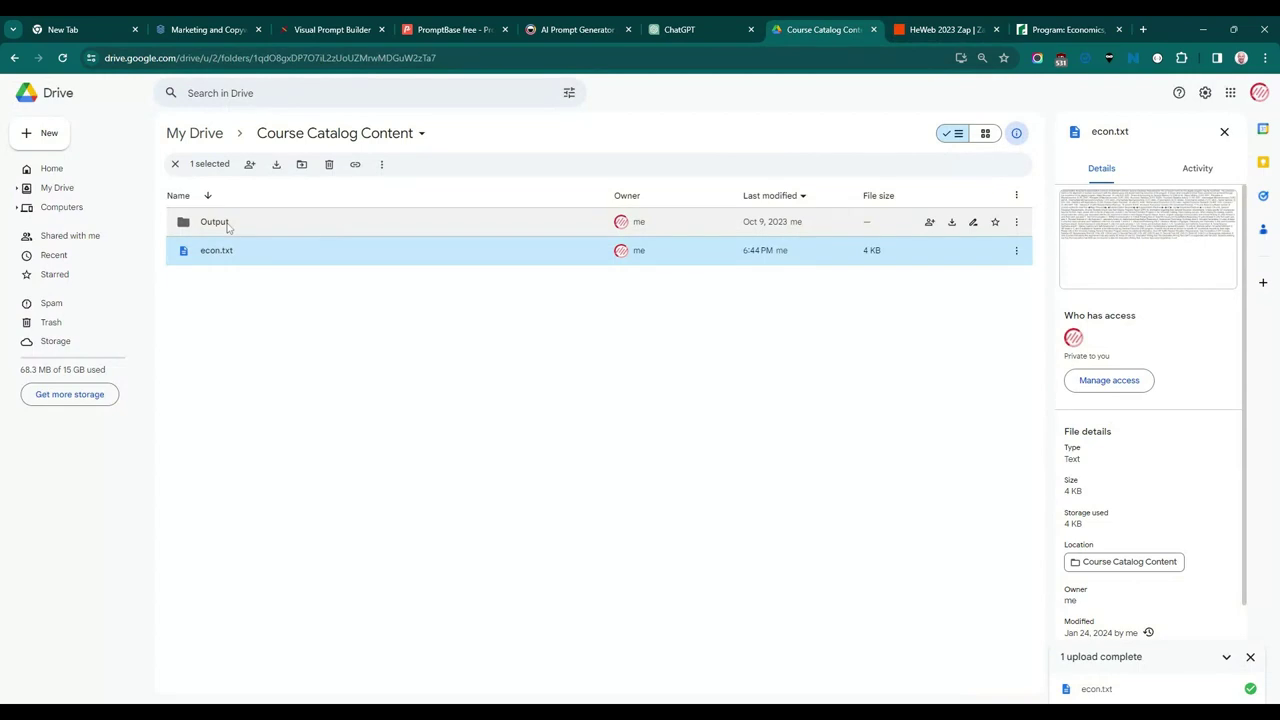
double_click(224, 224)
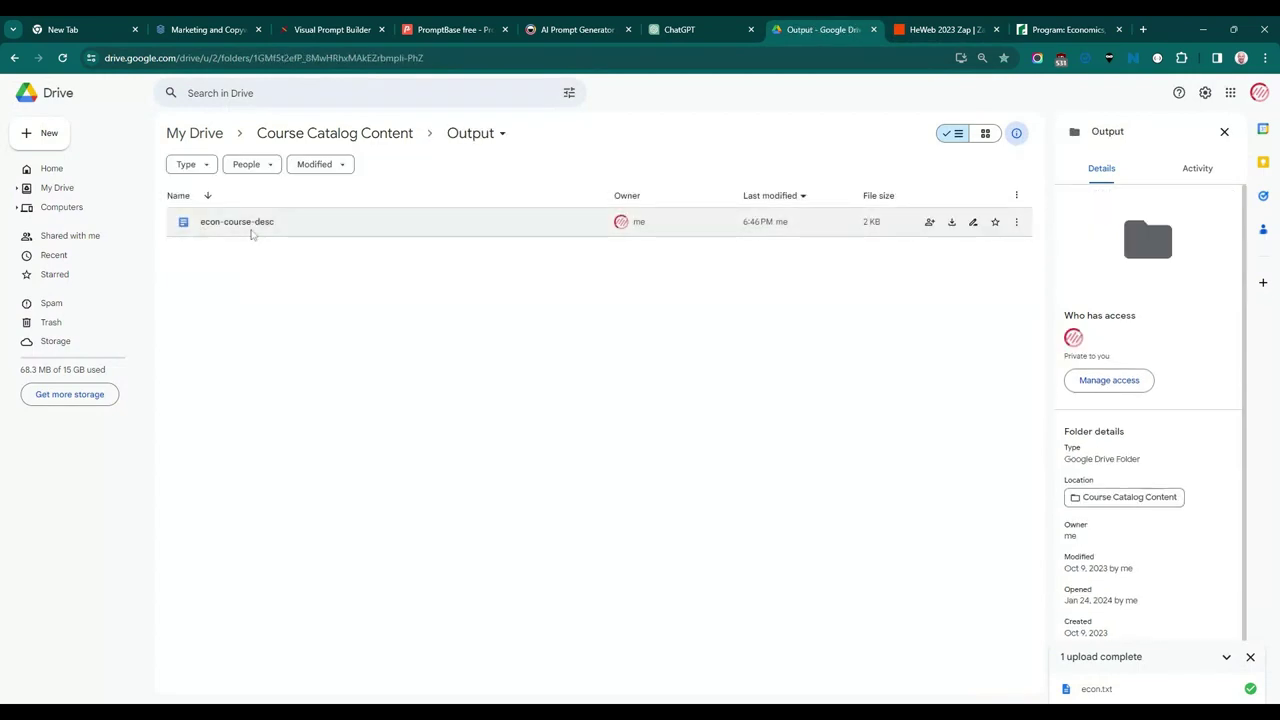
double_click(256, 225)
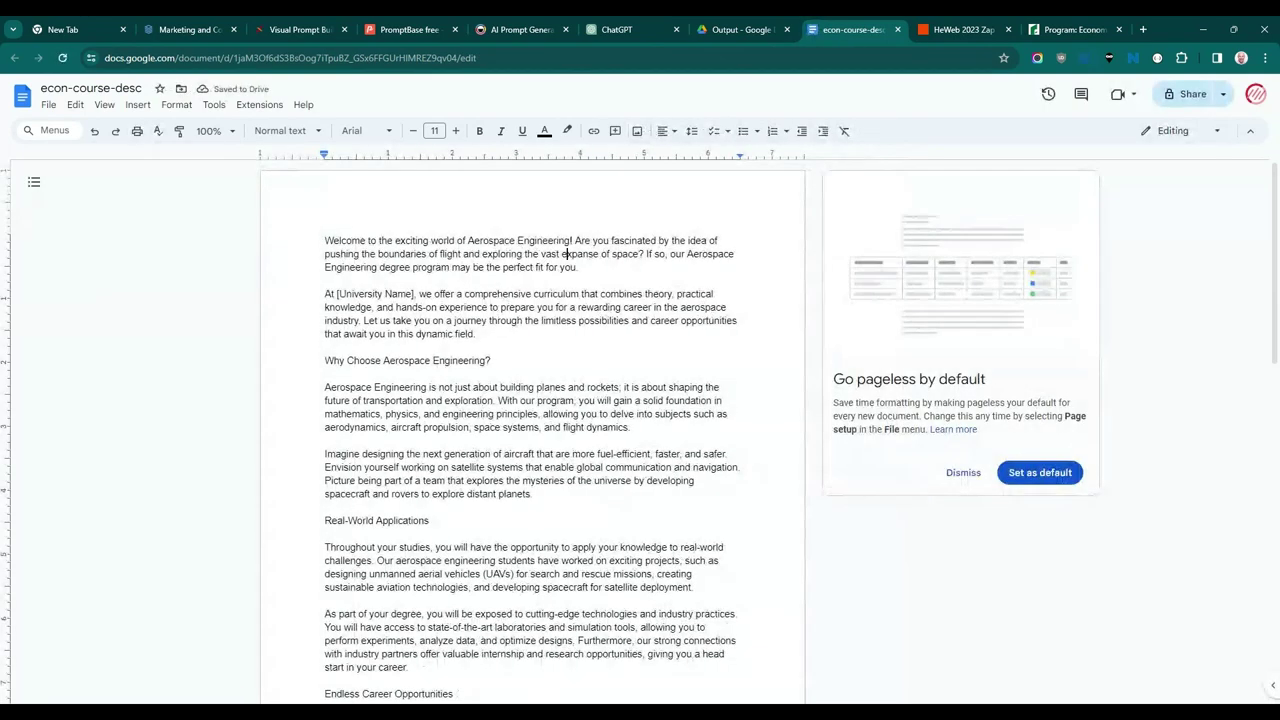
Step: Review the generated landing page copy in econ-course-desc from beginning to end, checking which degree the text describes
drag(562, 253, 326, 441)
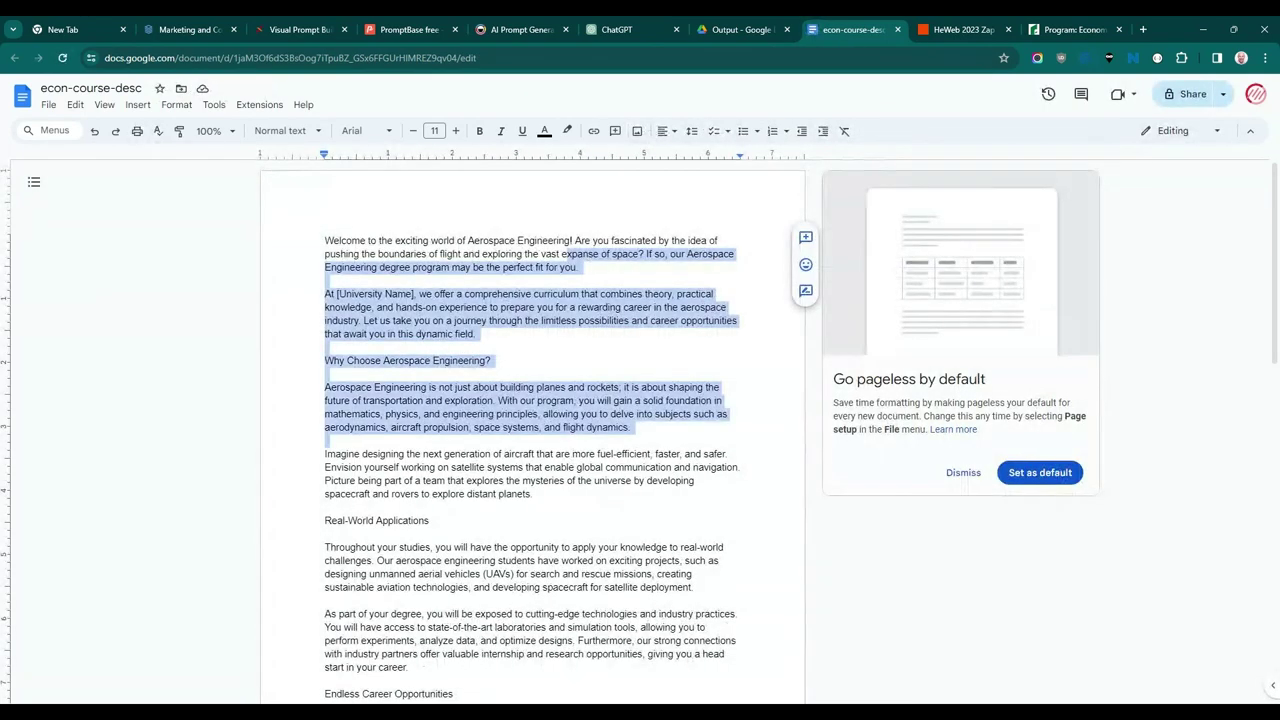
click(434, 520)
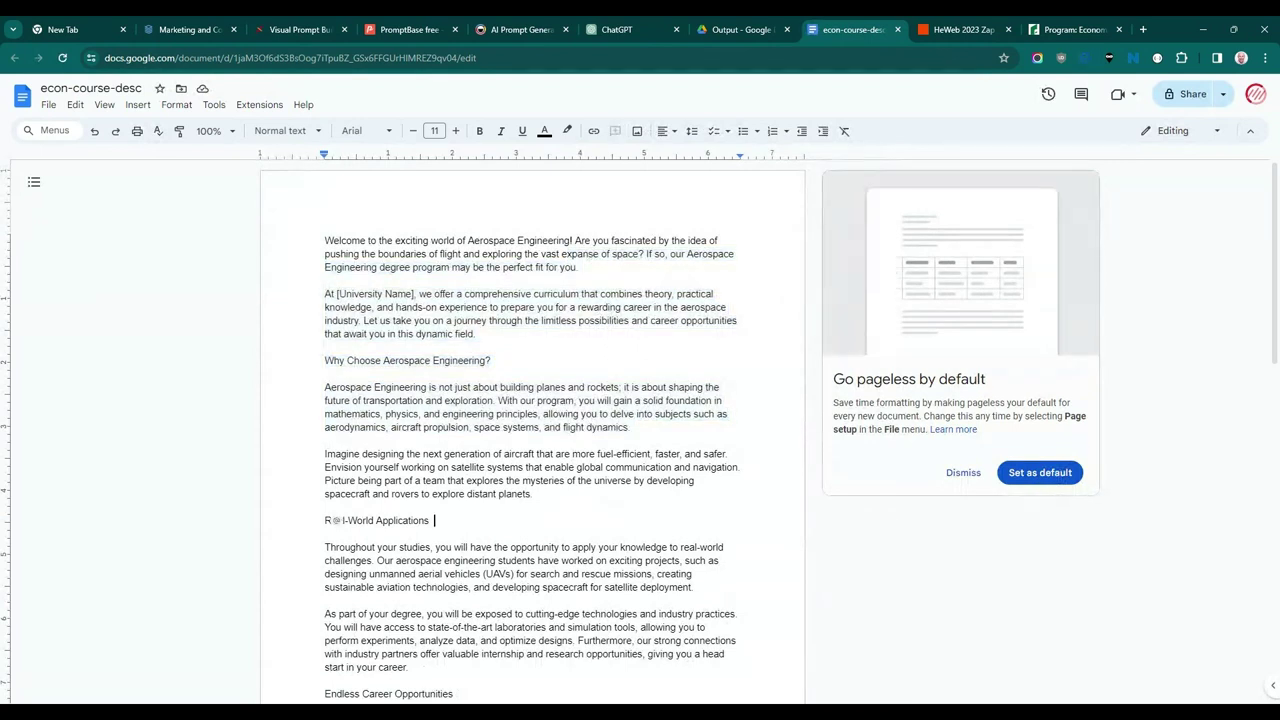
drag(467, 240, 590, 241)
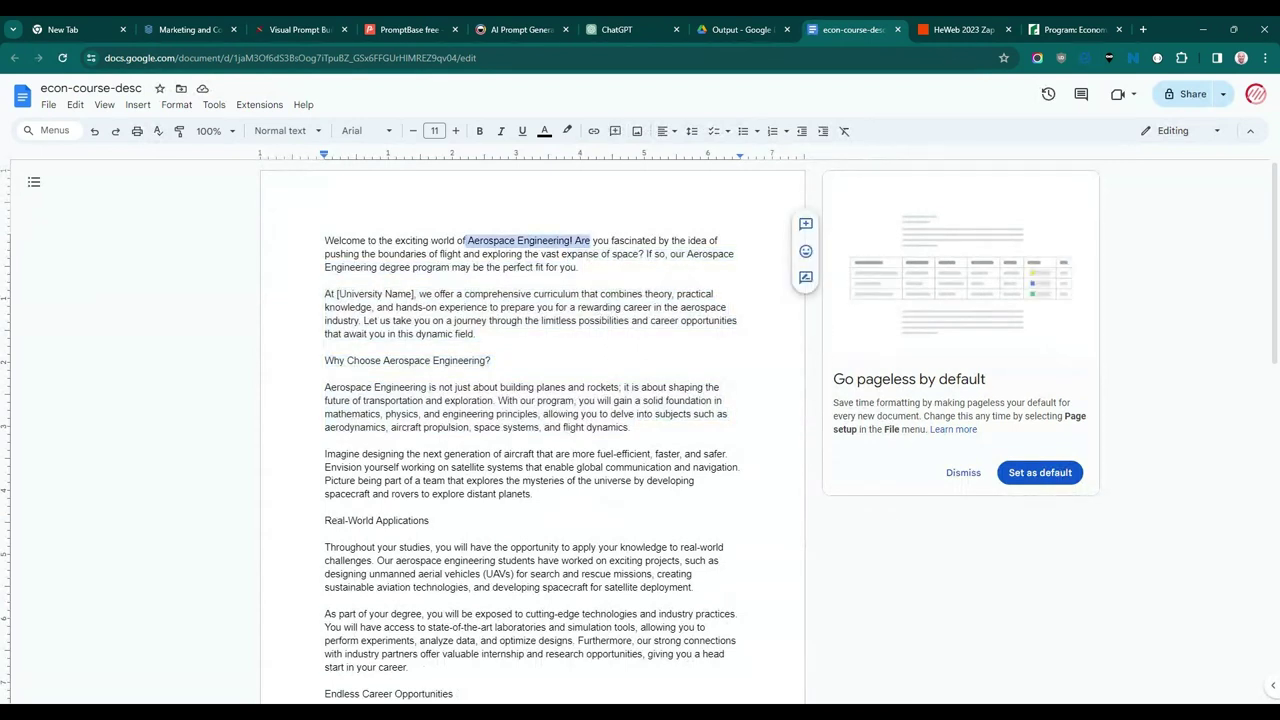
scroll(532, 430, down, 8)
scroll(532, 430, up, 8)
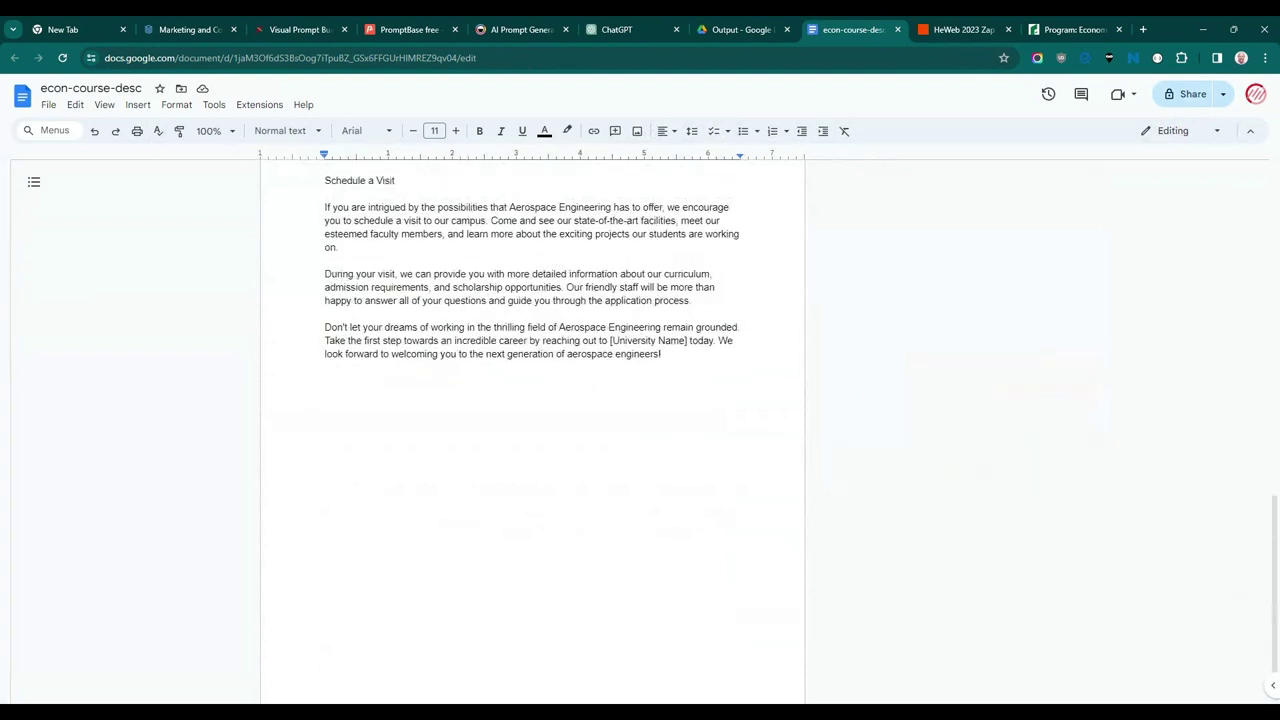
scroll(532, 430, up, 2)
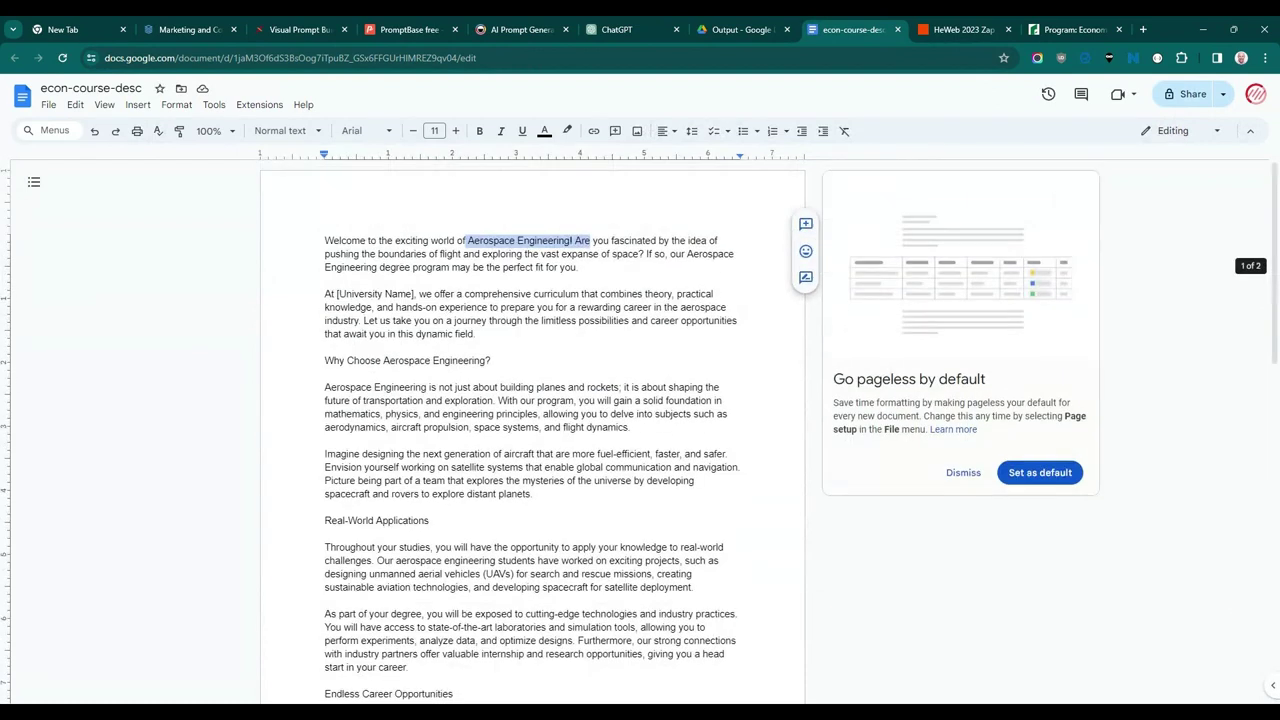
Step: Return to Google Drive, preview econ.txt in Course Catalog Content to recheck the source text, and reopen the Output folder
click(770, 24)
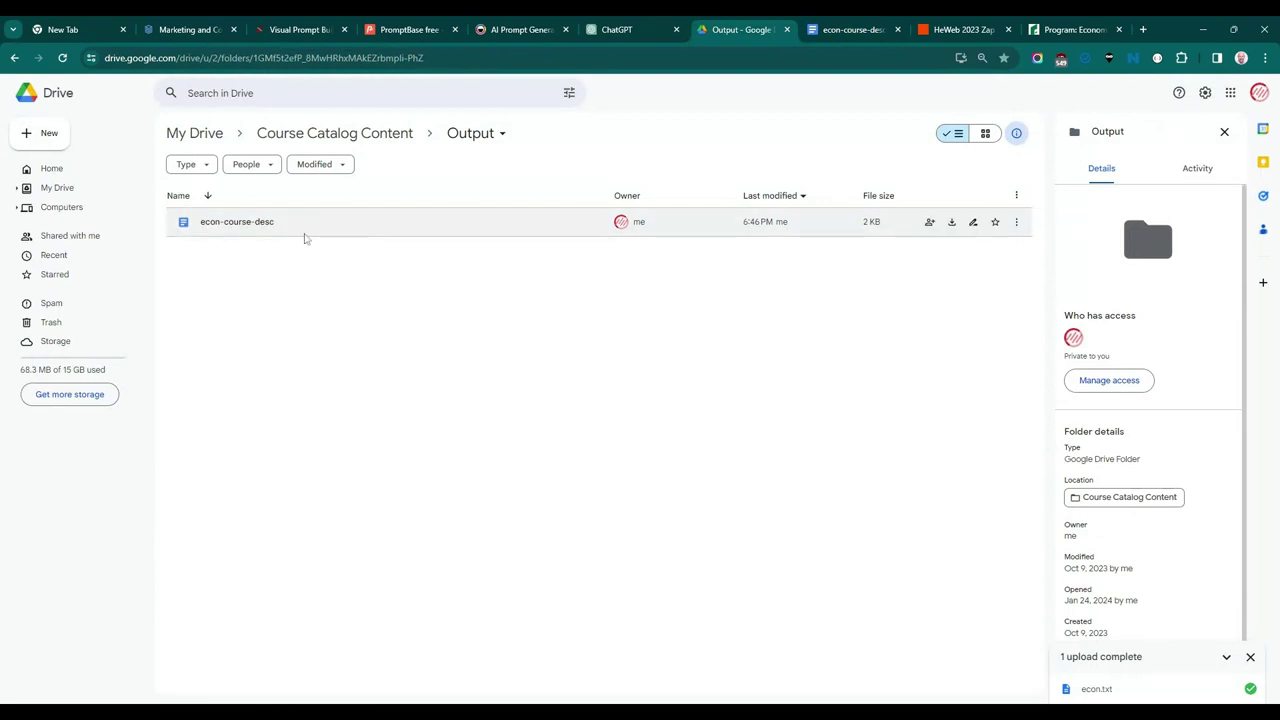
click(376, 139)
double_click(271, 251)
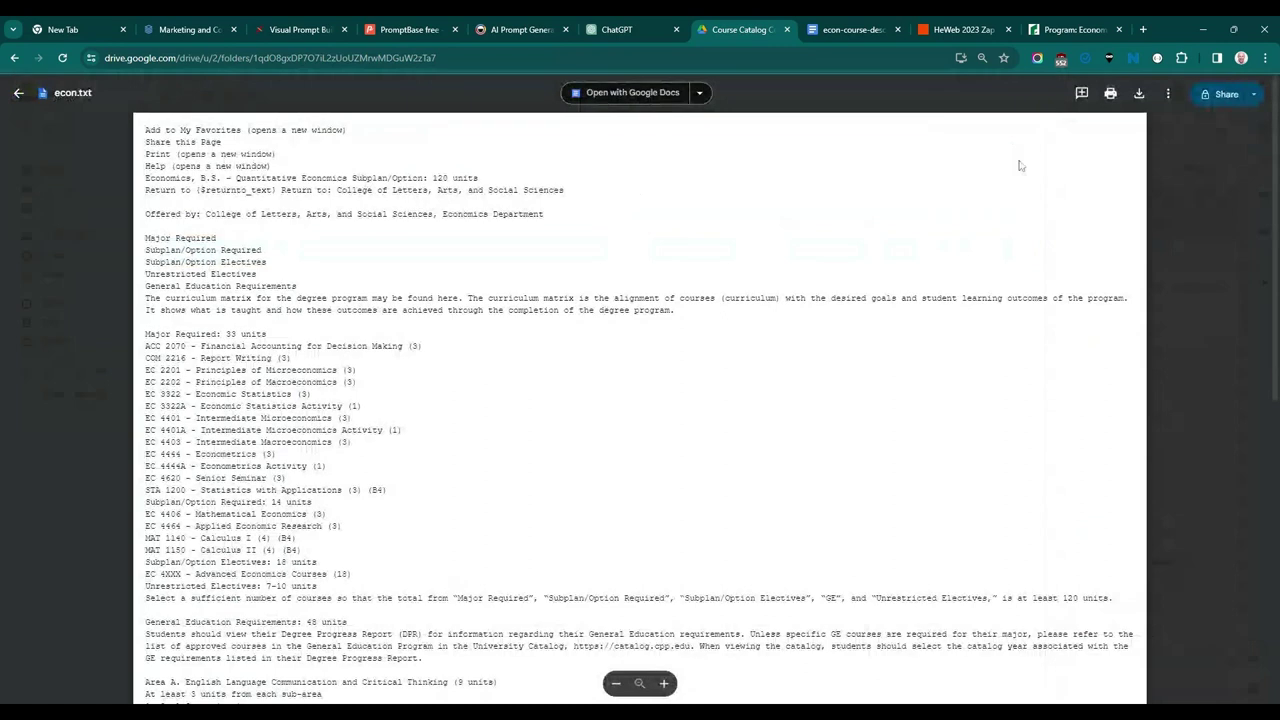
click(1232, 220)
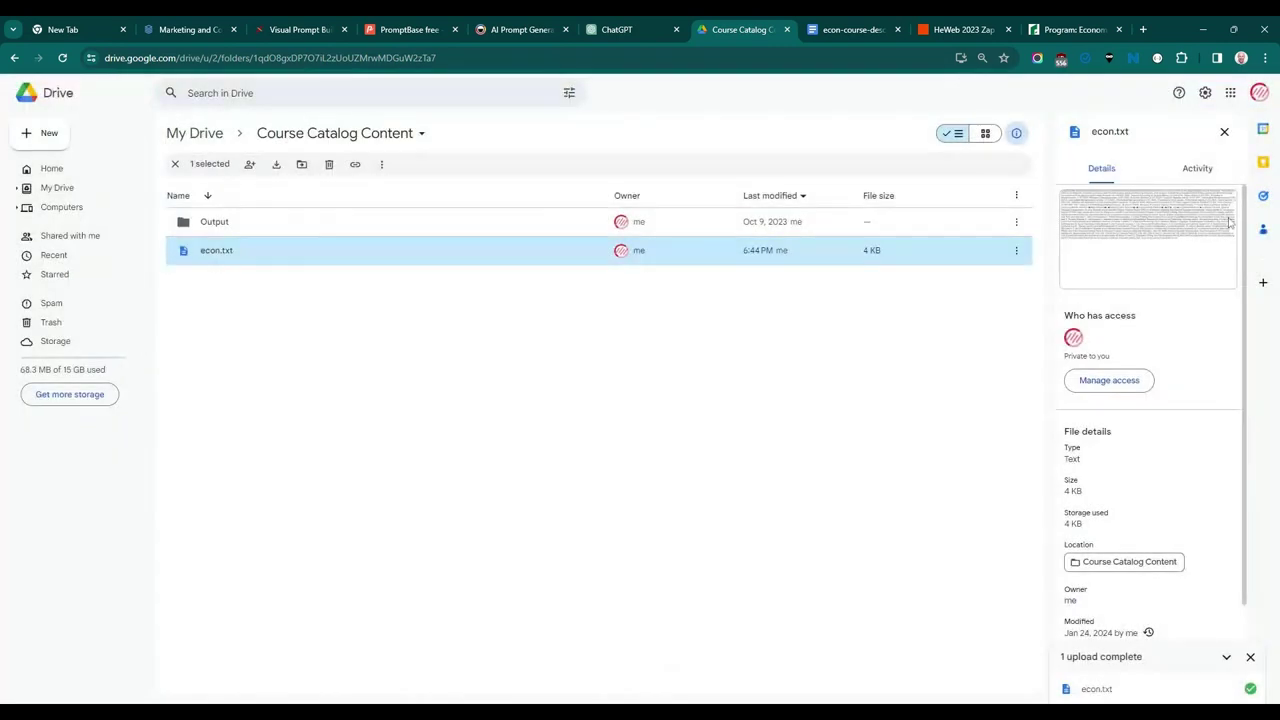
double_click(213, 226)
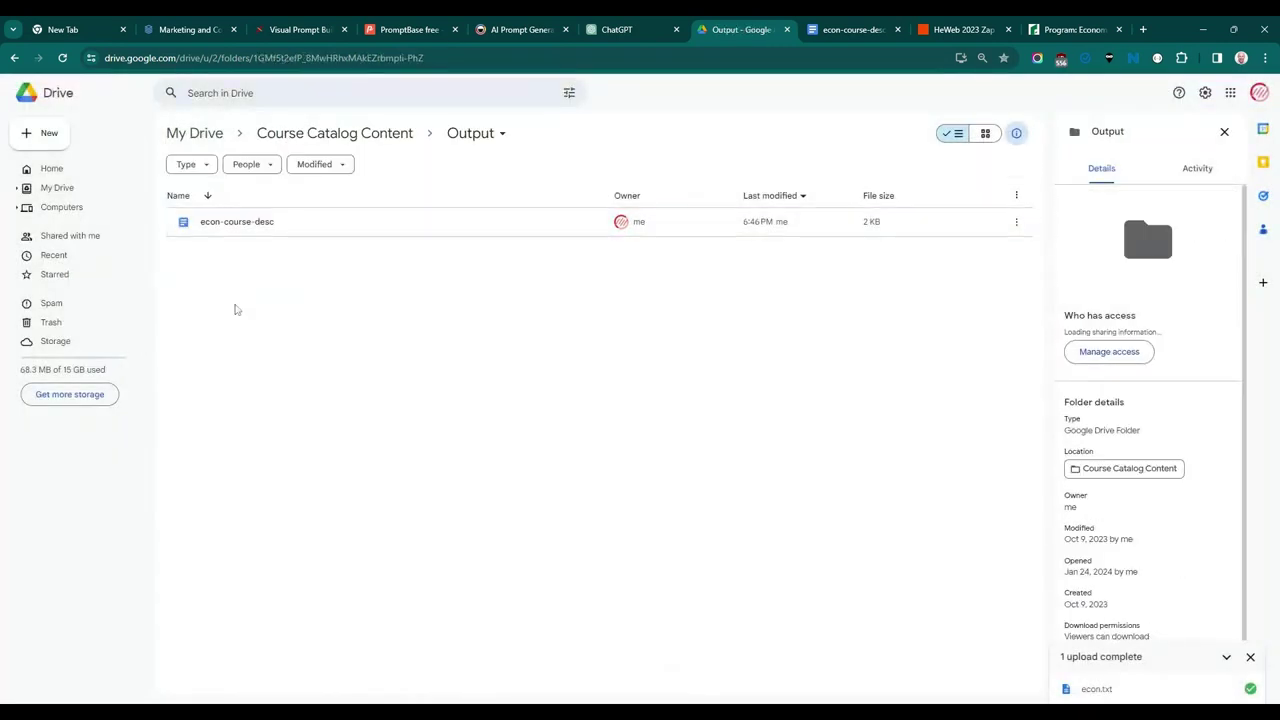
Step: Switch to the ChatGPT conversation containing the 45 second TikTok video script prompt
click(606, 32)
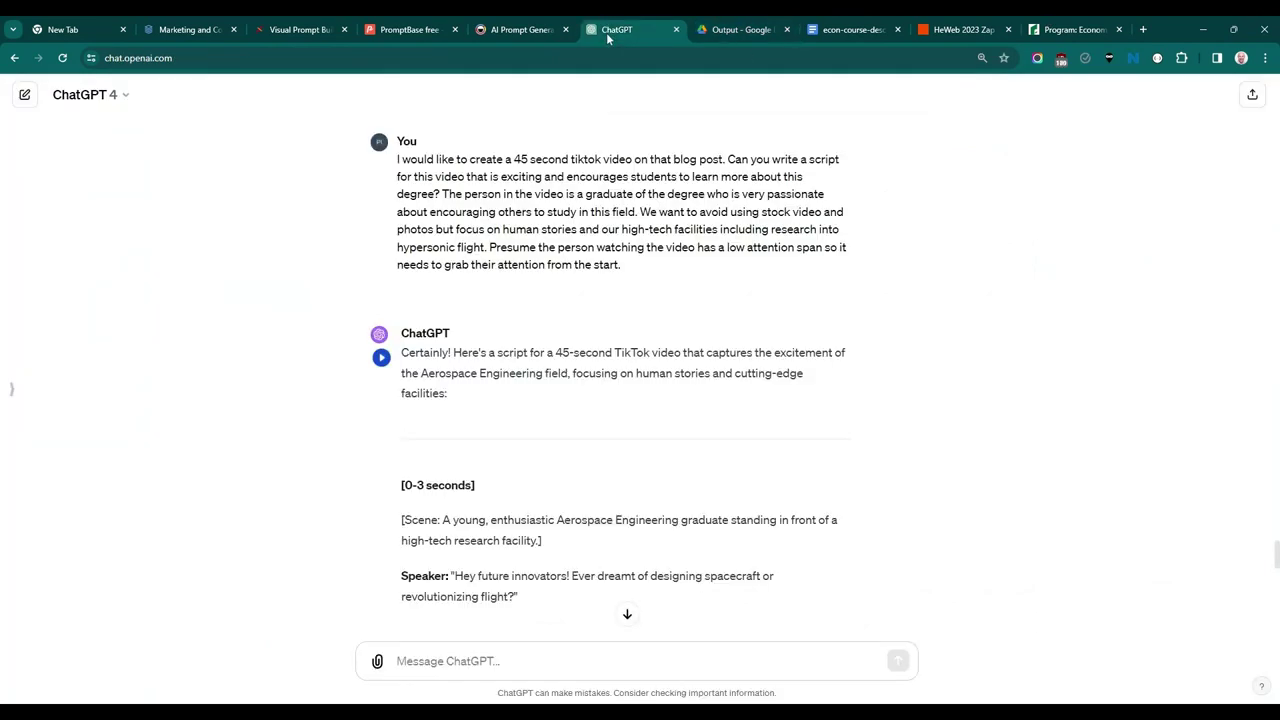